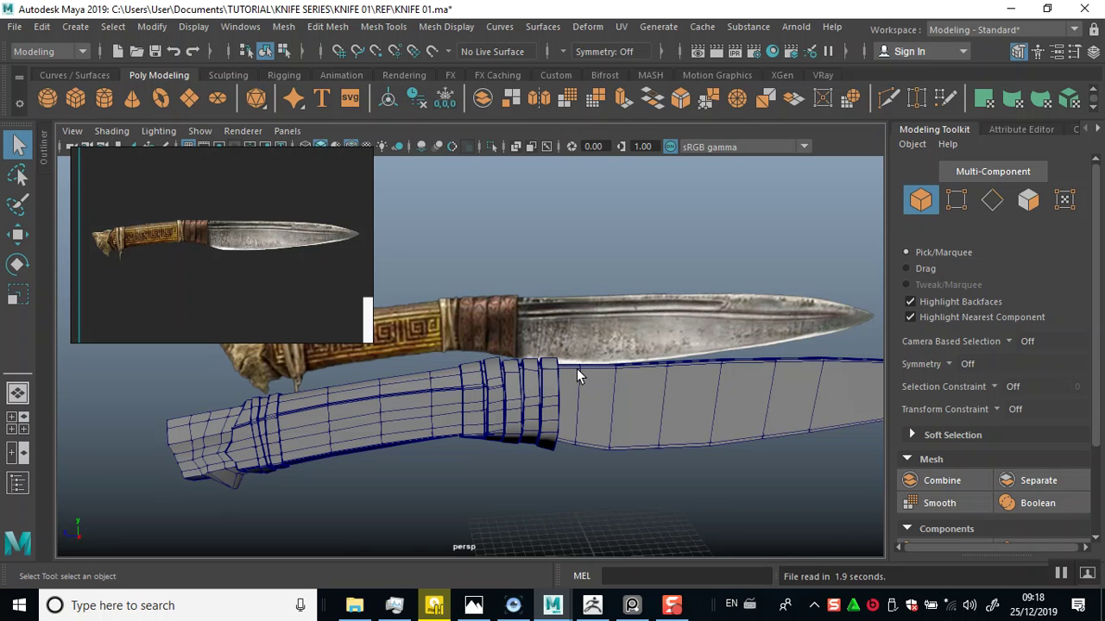
# Switch the workspace to UV Editing and hide the floating reference image over the viewport.
pyautogui.keyDown('alt'); pyautogui.moveTo(557, 367); pyautogui.dragTo(498, 345, button='middle'); pyautogui.keyUp('alt')
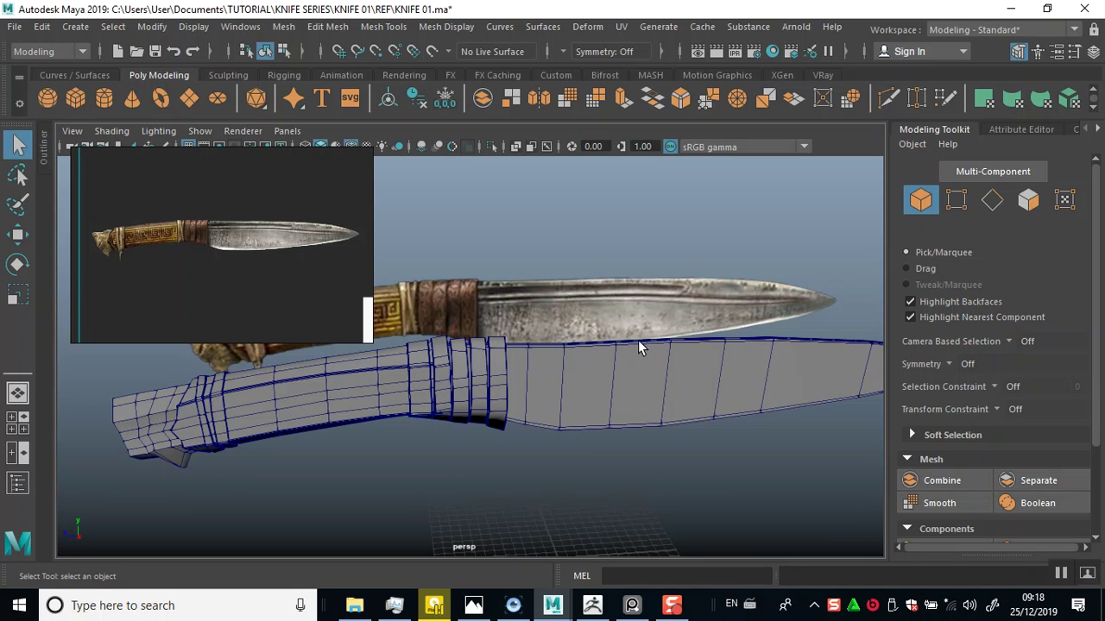
pyautogui.click(1060, 577)
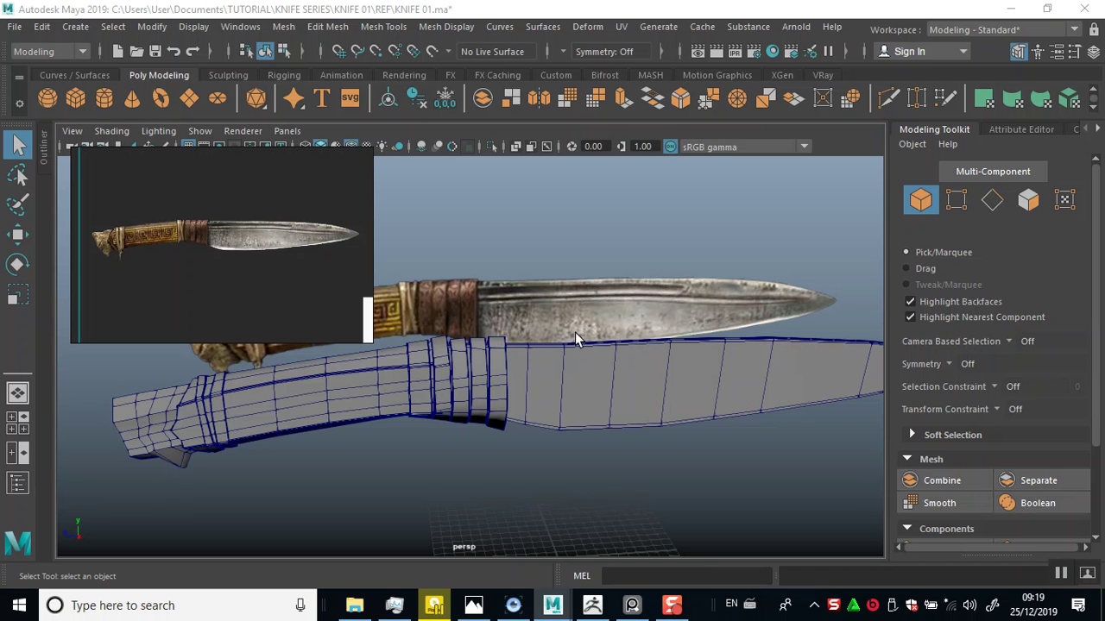
pyautogui.click(1075, 31)
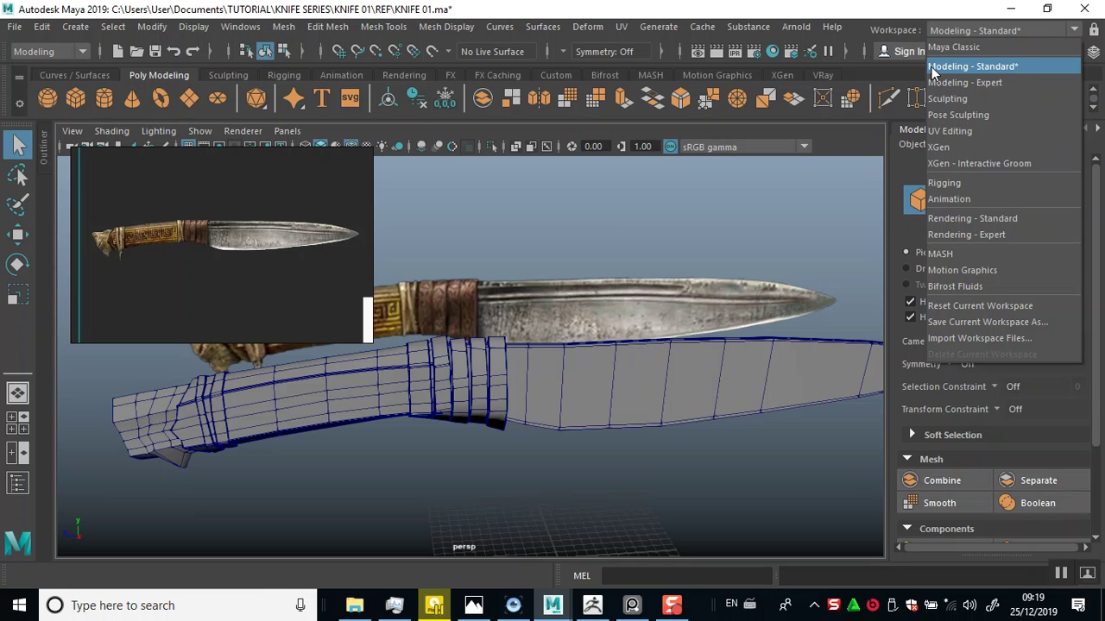
pyautogui.click(1028, 540)
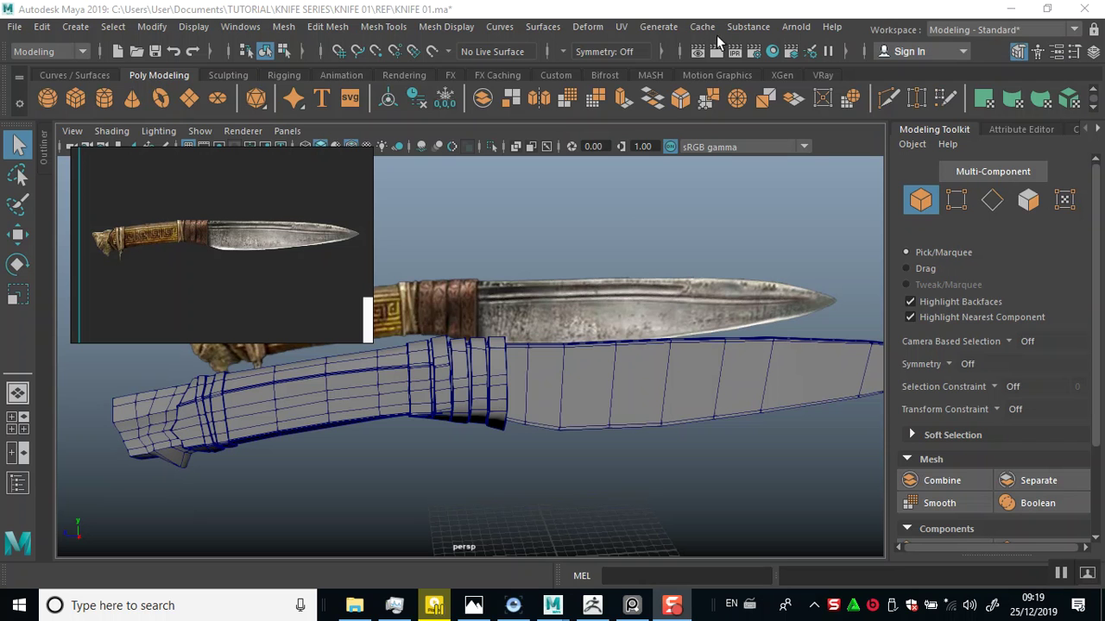
pyautogui.click(1057, 32)
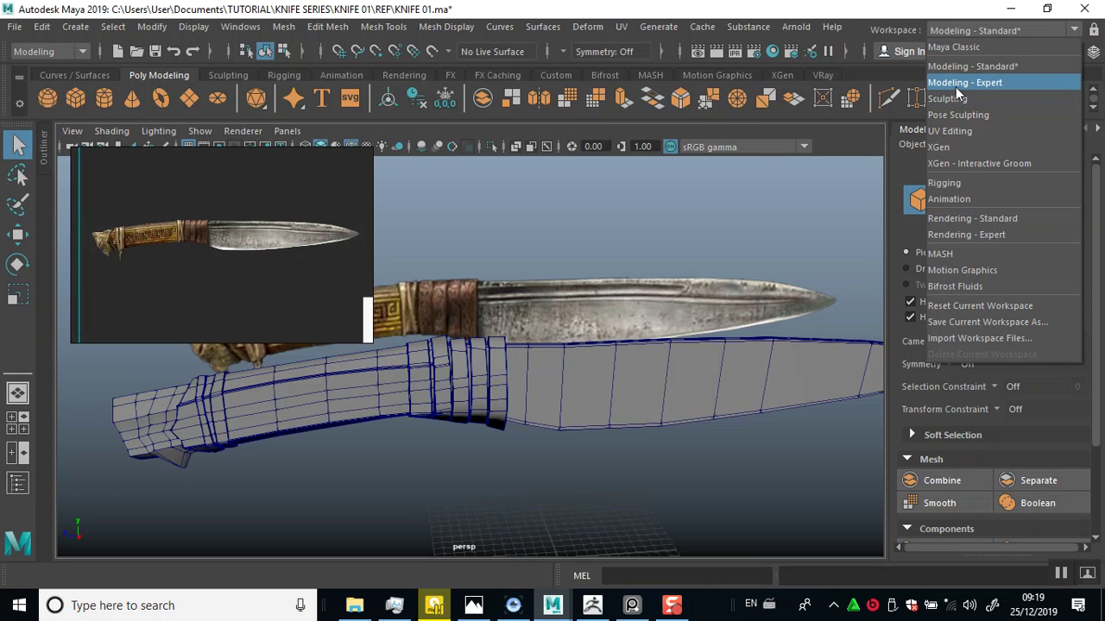
pyautogui.click(959, 131)
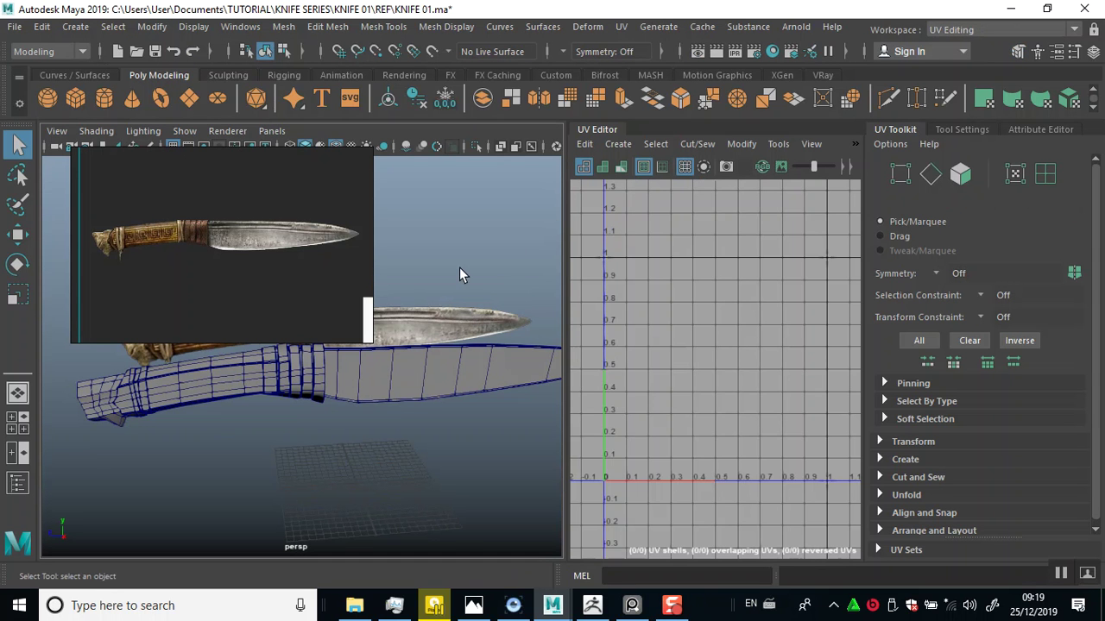
pyautogui.click(624, 612)
pyautogui.click(624, 613)
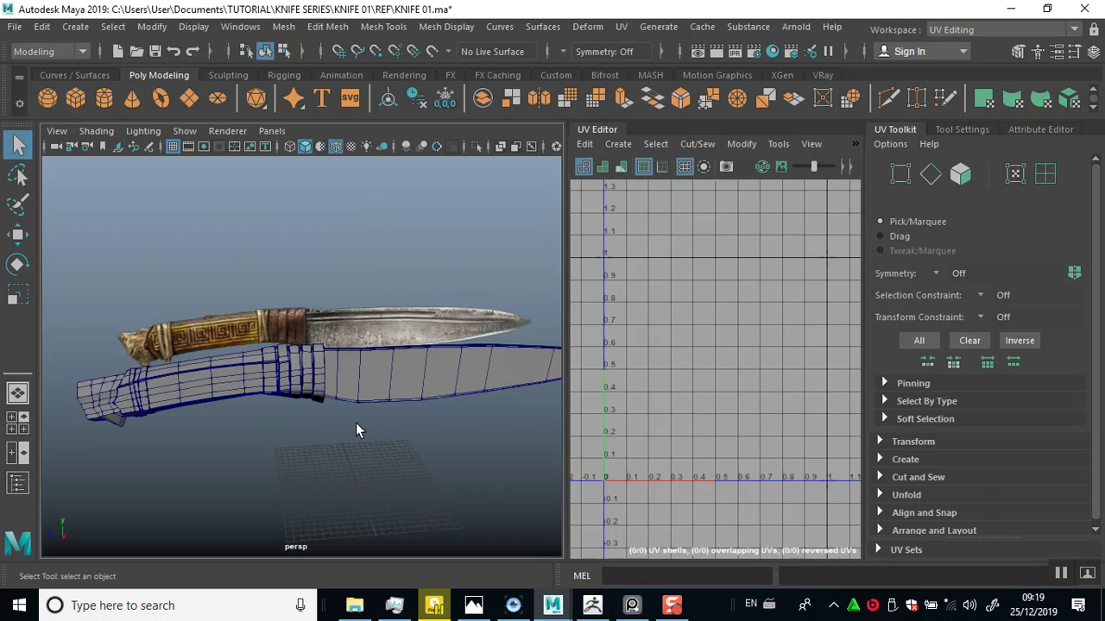
# Select the blade and the handle grip meshes together to show their UV shells.
pyautogui.moveTo(350, 380)
pyautogui.keyDown('alt'); pyautogui.mouseDown()
pyautogui.moveTo(328, 365)
pyautogui.moveTo(357, 400)
pyautogui.moveTo(321, 338)
pyautogui.moveTo(340, 365)
pyautogui.mouseUp(); pyautogui.keyUp('alt')
pyautogui.click(490, 396)
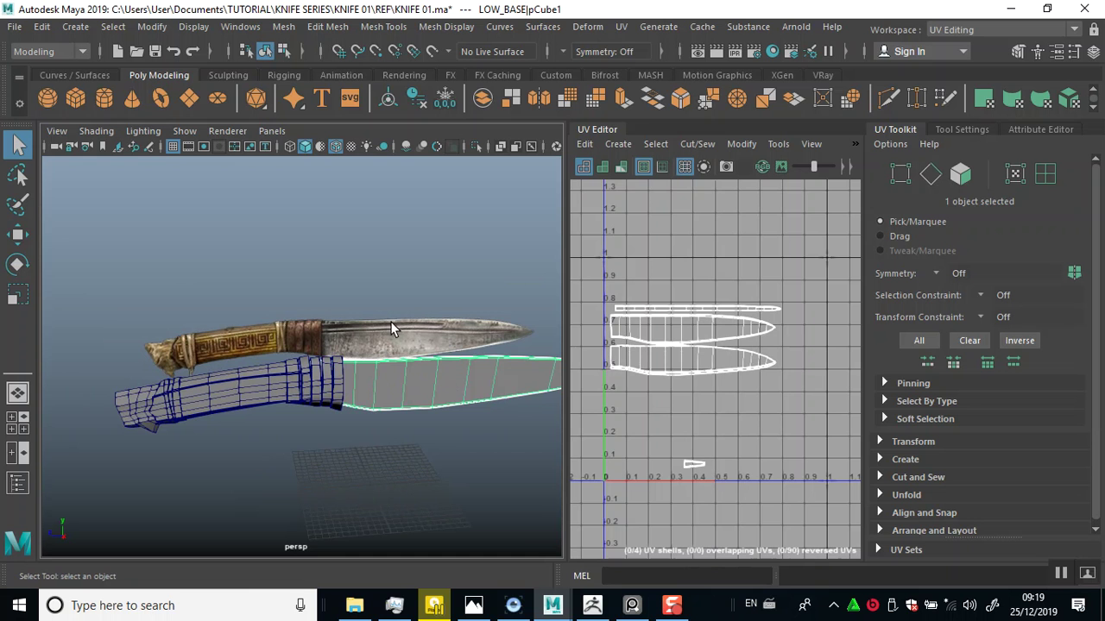
pyautogui.scroll(5, 333, 373)
pyautogui.keyDown('alt'); pyautogui.moveTo(333, 373); pyautogui.dragTo(278, 339); pyautogui.keyUp('alt')
pyautogui.keyDown('shift'); pyautogui.click(271, 347); pyautogui.keyUp('shift')
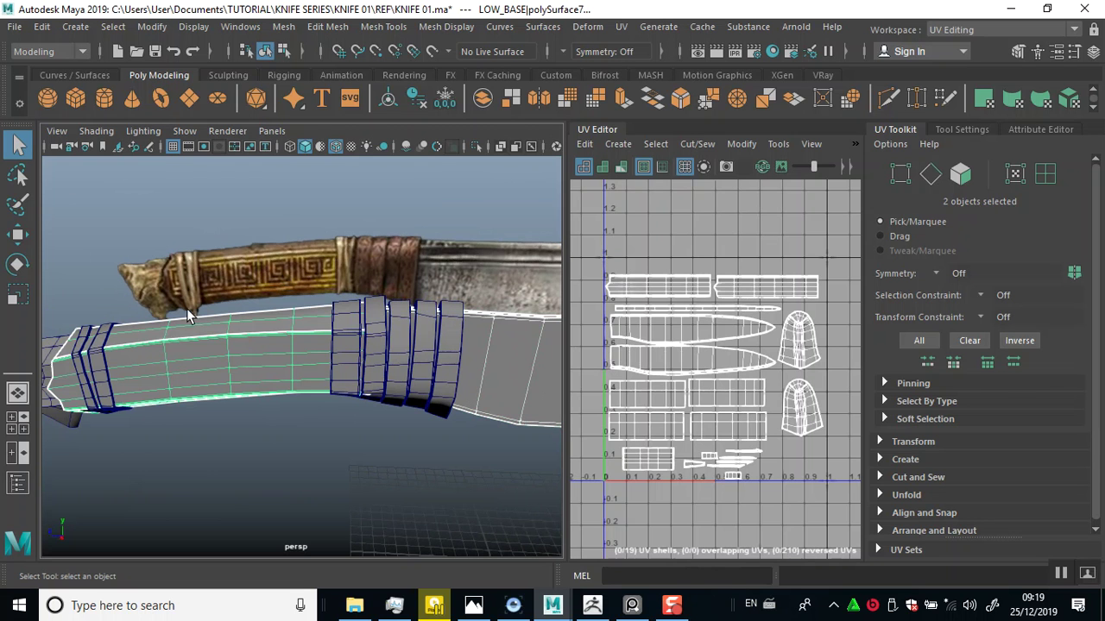
pyautogui.keyDown('alt'); pyautogui.moveTo(315, 382); pyautogui.dragTo(388, 358); pyautogui.keyUp('alt')
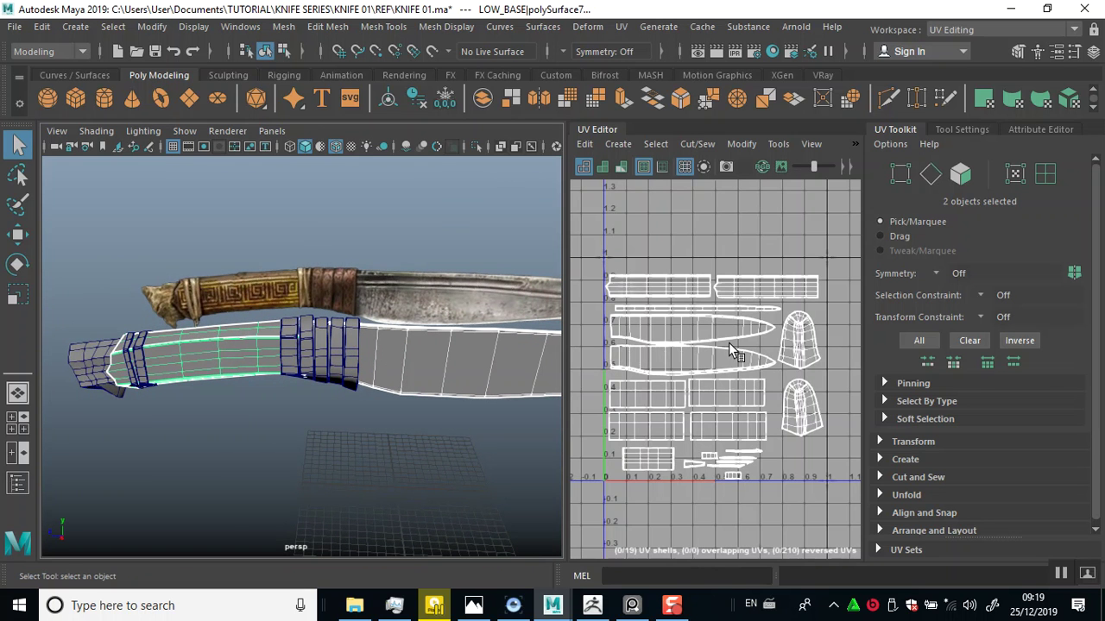
# Unfold the uppermost handle UV shell near the U=0 edge and straighten its UVs in U and V with a 30 tolerance.
pyautogui.scroll(3, 728, 343)
pyautogui.scroll(5, 674, 332)
pyautogui.scroll(-2, 707, 316)
pyautogui.moveTo(677, 249); pyautogui.dragTo(627, 223, button='right')
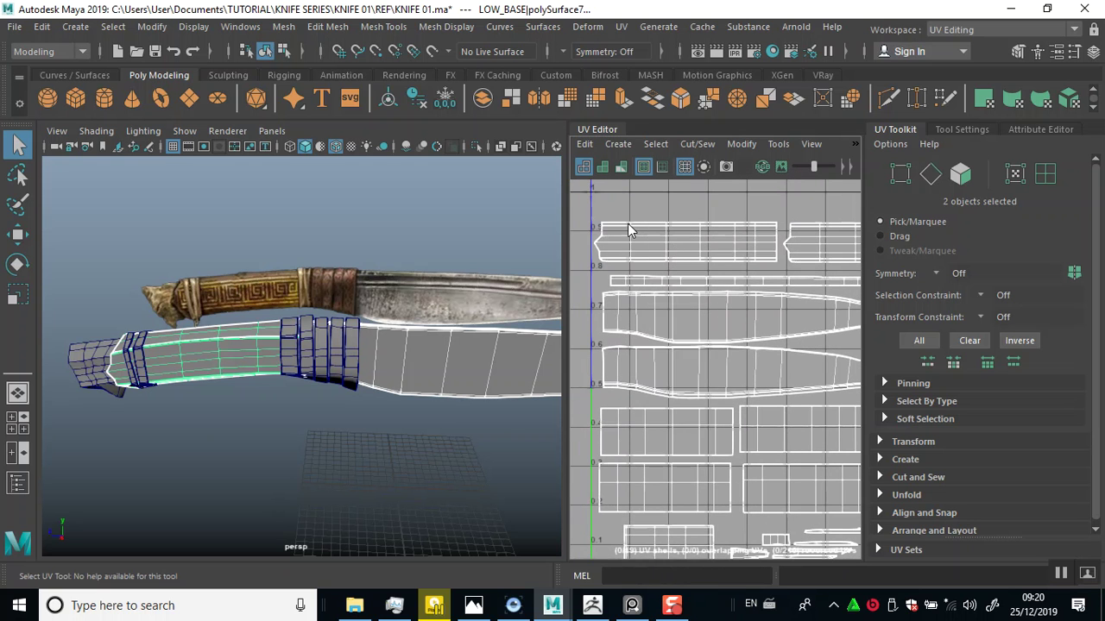
pyautogui.click(643, 233)
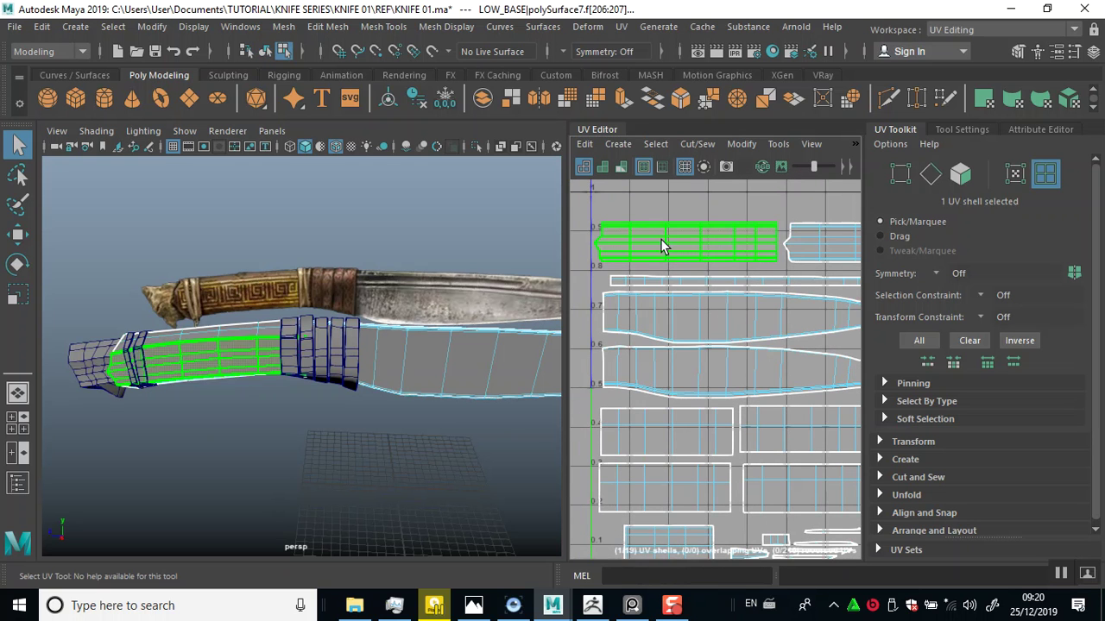
pyautogui.click(887, 490)
pyautogui.scroll(-3, 901, 472)
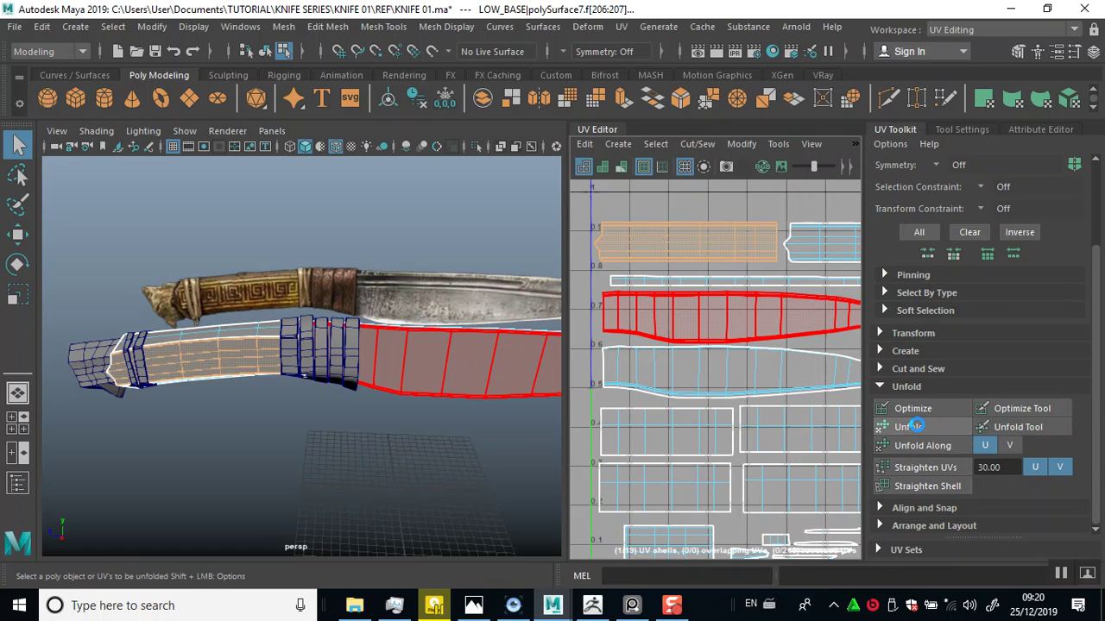
pyautogui.click(914, 425)
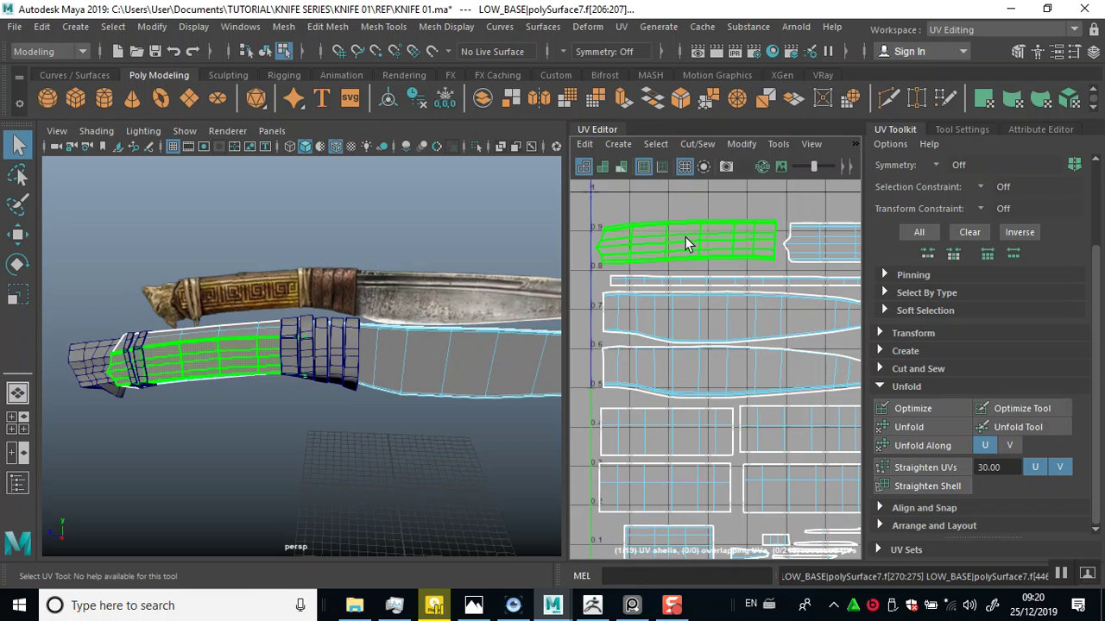
pyautogui.click(902, 469)
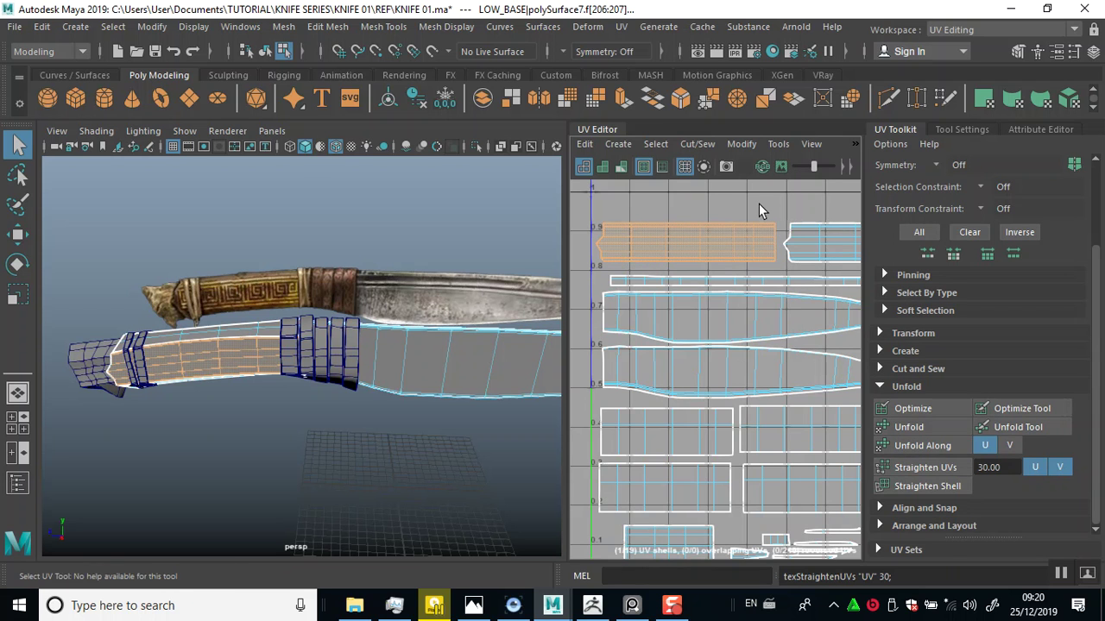
pyautogui.click(760, 312)
# Select the pommel, the handle bands and the wrap rings together in object mode to show their UV shells.
pyautogui.scroll(-2, 760, 313)
pyautogui.scroll(1, 763, 328)
pyautogui.keyDown('alt'); pyautogui.moveTo(760, 328); pyautogui.dragTo(759, 284, button='middle'); pyautogui.keyUp('alt')
pyautogui.scroll(1, 721, 321)
pyautogui.scroll(-1, 721, 321)
pyautogui.keyDown('alt'); pyautogui.moveTo(340, 288); pyautogui.dragTo(393, 328, button='middle'); pyautogui.keyUp('alt')
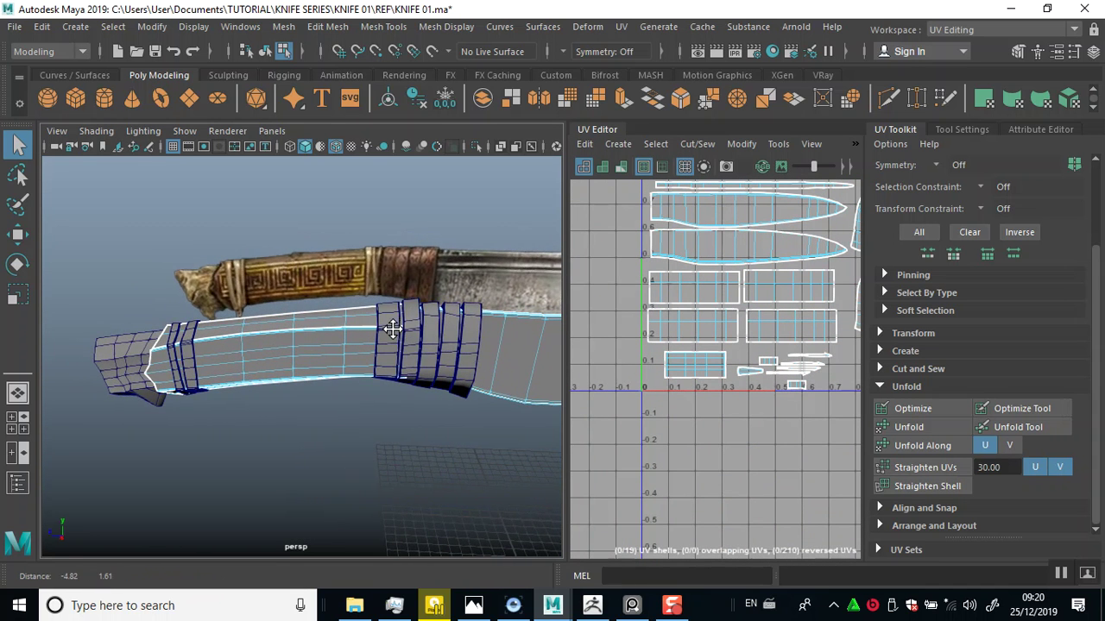
pyautogui.moveTo(138, 309); pyautogui.dragTo(200, 139, button='right')
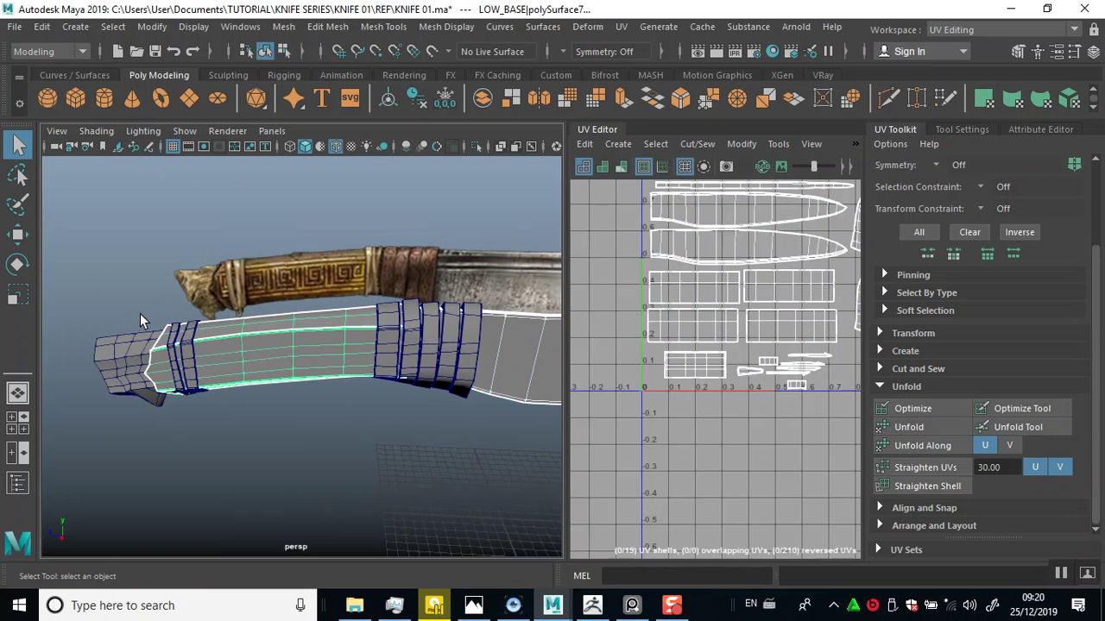
pyautogui.click(134, 354)
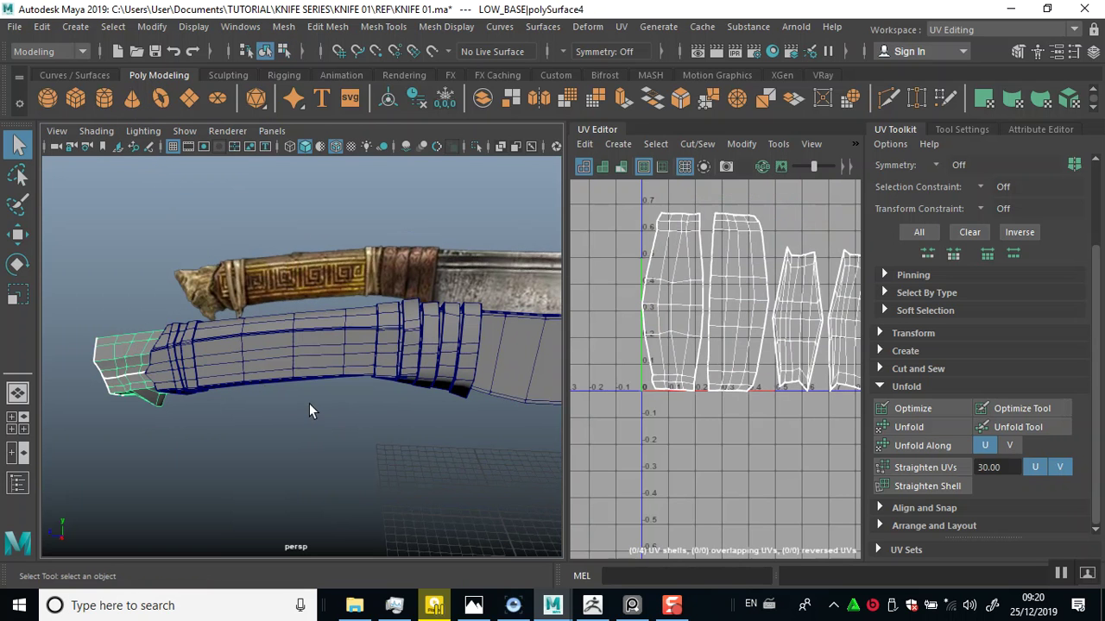
pyautogui.click(190, 369)
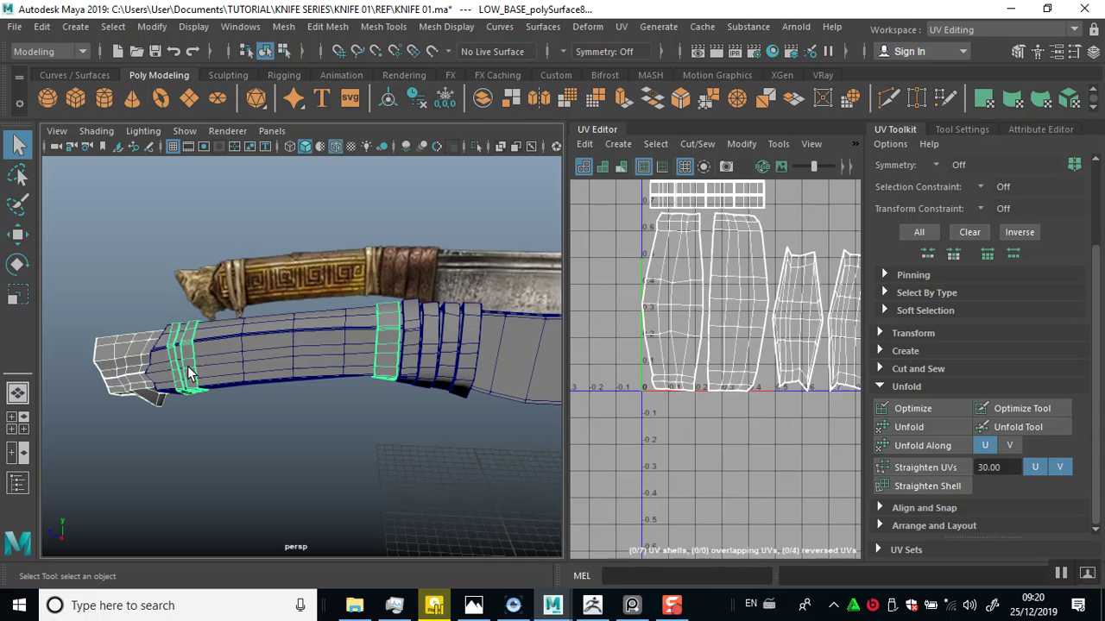
pyautogui.click(458, 362)
pyautogui.scroll(-3, 742, 369)
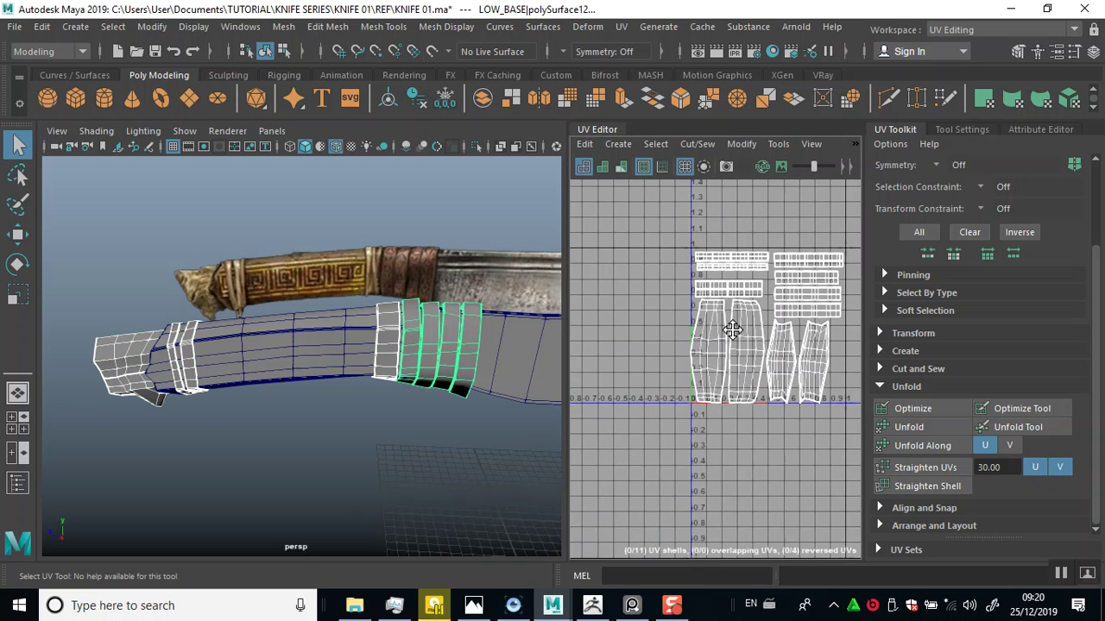
pyautogui.keyDown('alt'); pyautogui.moveTo(694, 341); pyautogui.dragTo(682, 430, button='right'); pyautogui.keyUp('alt')
pyautogui.keyDown('alt'); pyautogui.moveTo(678, 428); pyautogui.dragTo(665, 432, button='middle'); pyautogui.keyUp('alt')
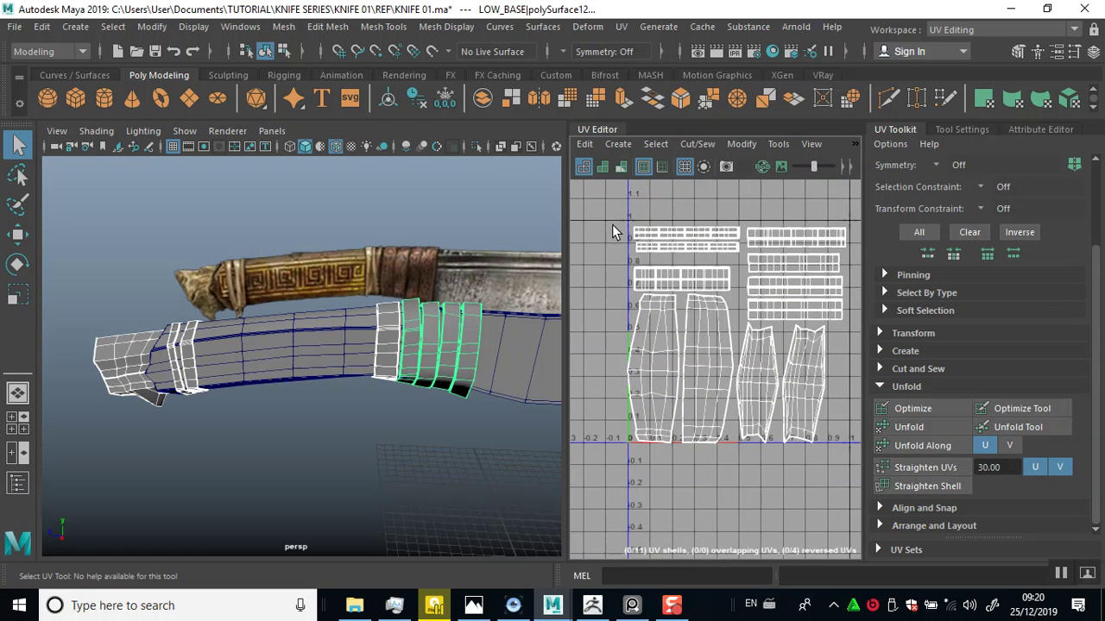
# Select all UV shells of the pommel, bands and wraps and scale them down slightly and uniformly to leave a margin inside the 0–1 tile.
pyautogui.moveTo(613, 216); pyautogui.dragTo(611, 226, button='right')
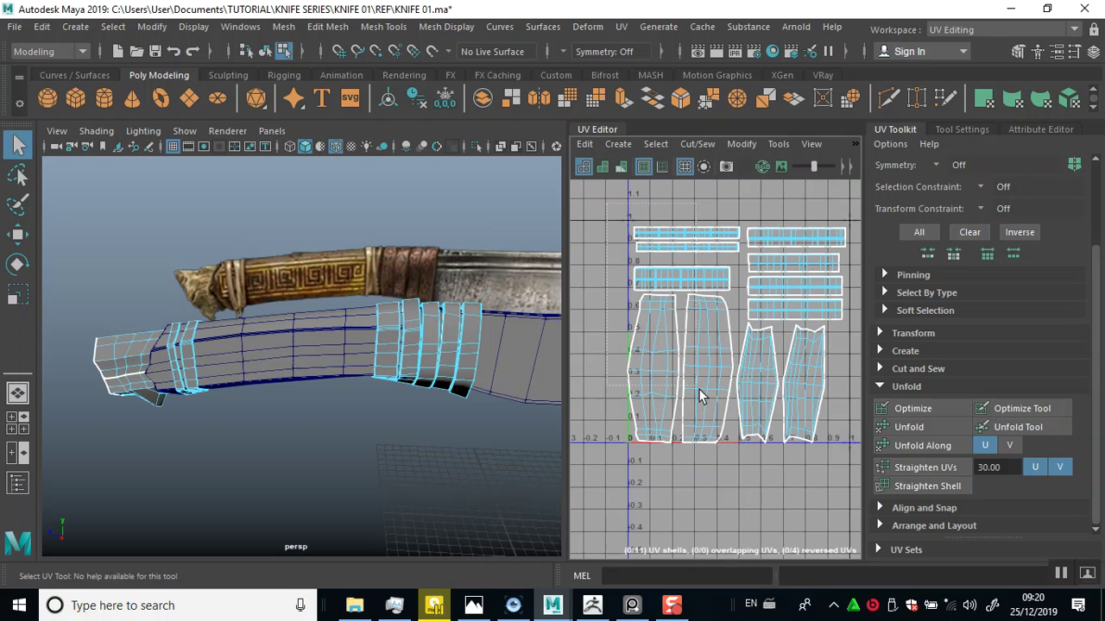
pyautogui.moveTo(821, 483); pyautogui.dragTo(837, 490)
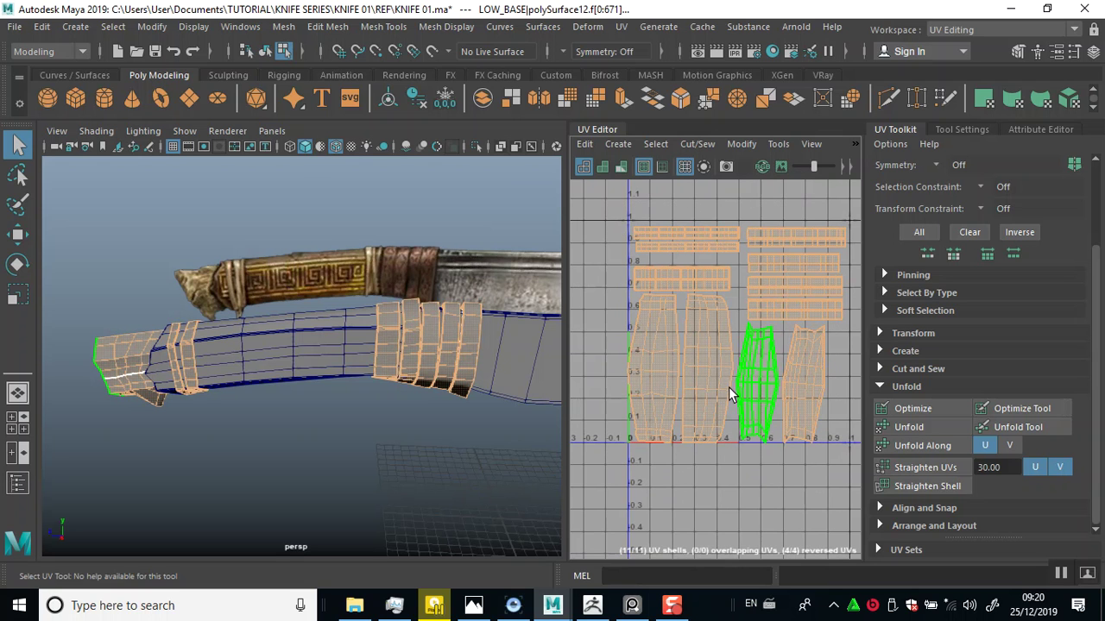
pyautogui.press('r')
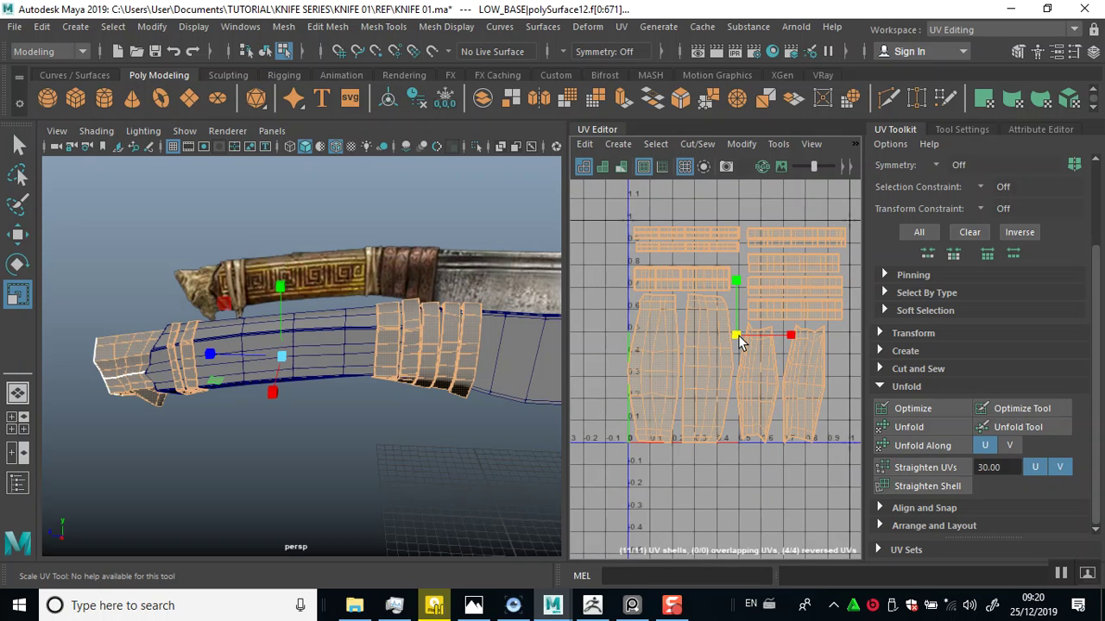
pyautogui.moveTo(738, 337); pyautogui.dragTo(735, 338)
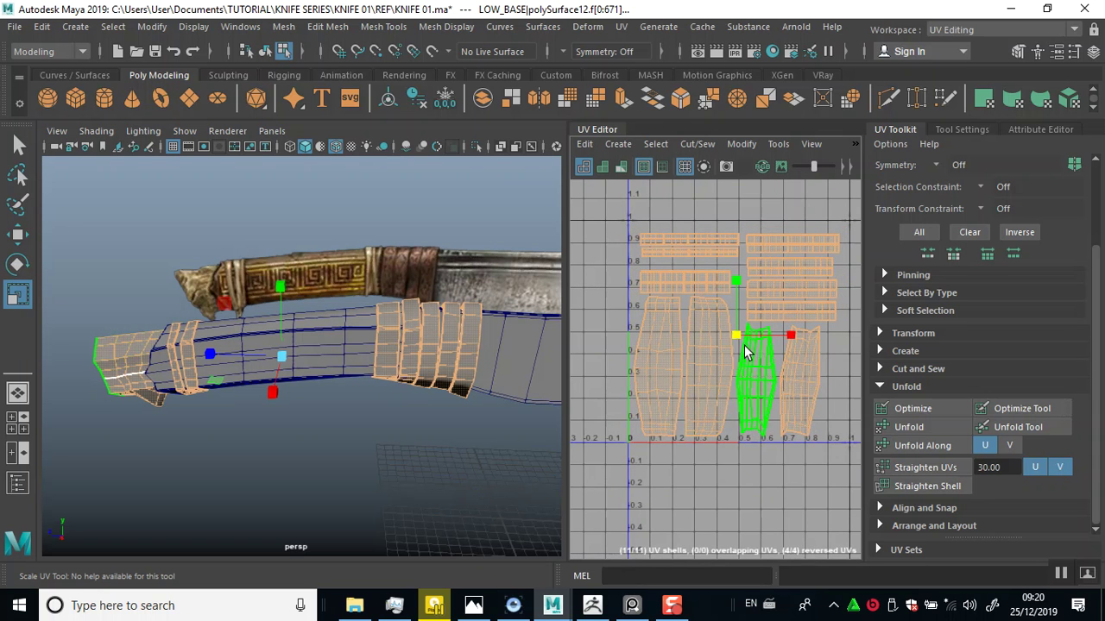
pyautogui.scroll(3, 740, 363)
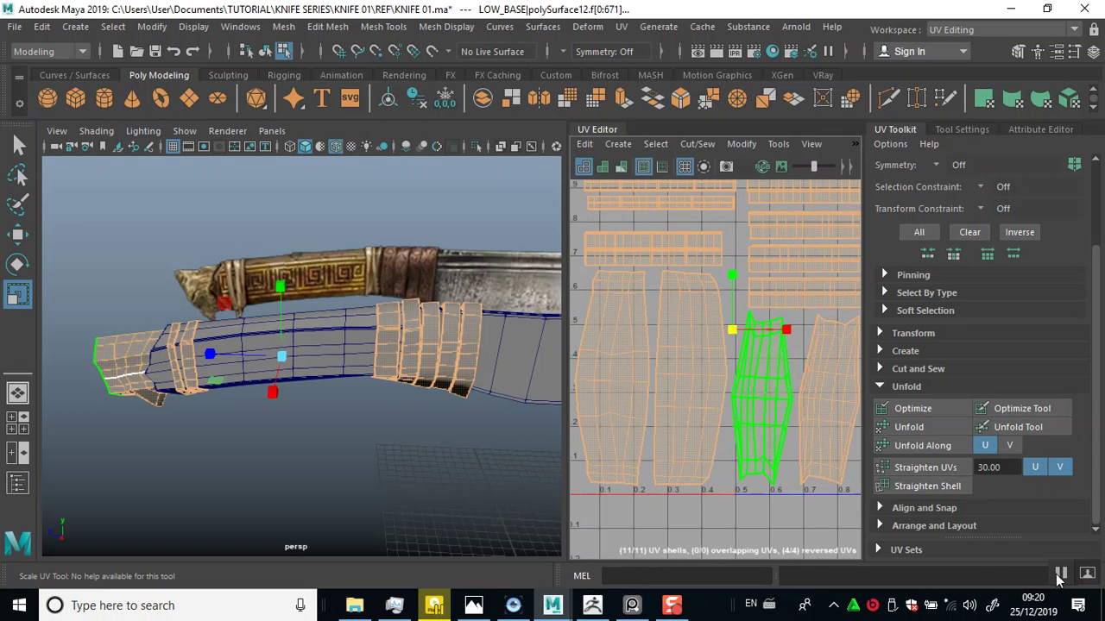
pyautogui.keyDown('alt'); pyautogui.moveTo(730, 480); pyautogui.dragTo(785, 401, button='middle'); pyautogui.keyUp('alt')
pyautogui.scroll(3, 673, 410)
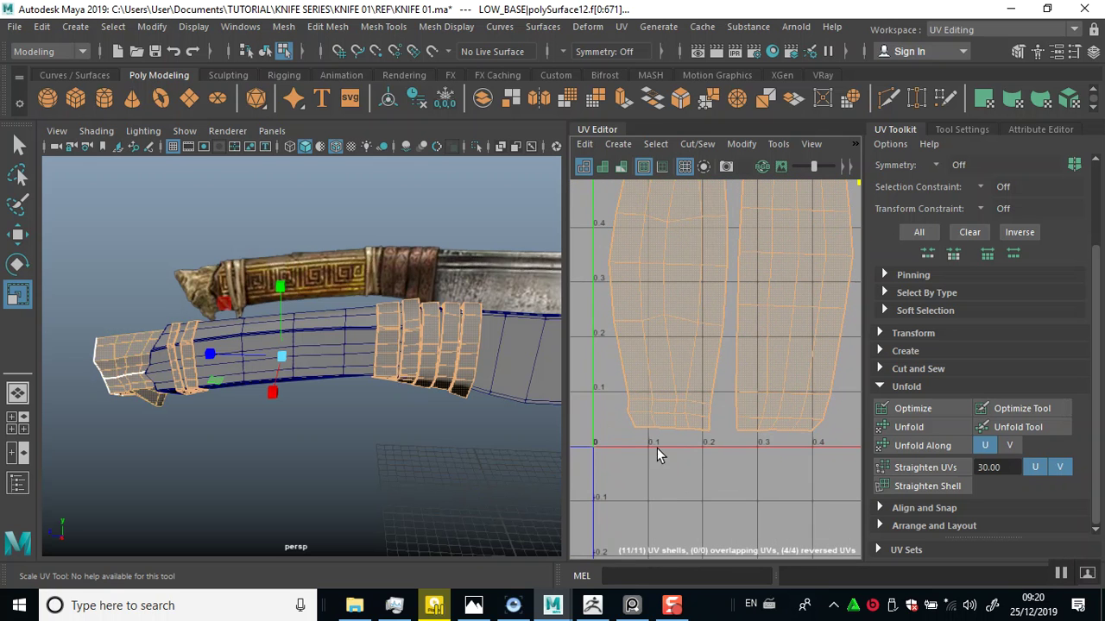
pyautogui.scroll(-5, 691, 380)
pyautogui.scroll(2, 706, 307)
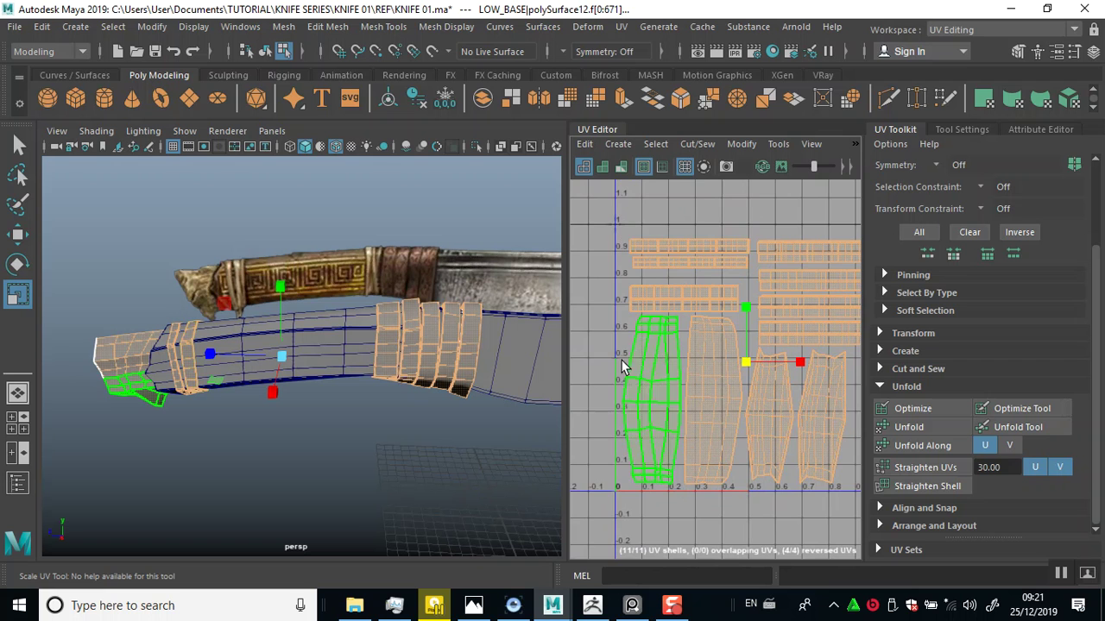
pyautogui.scroll(-2, 757, 402)
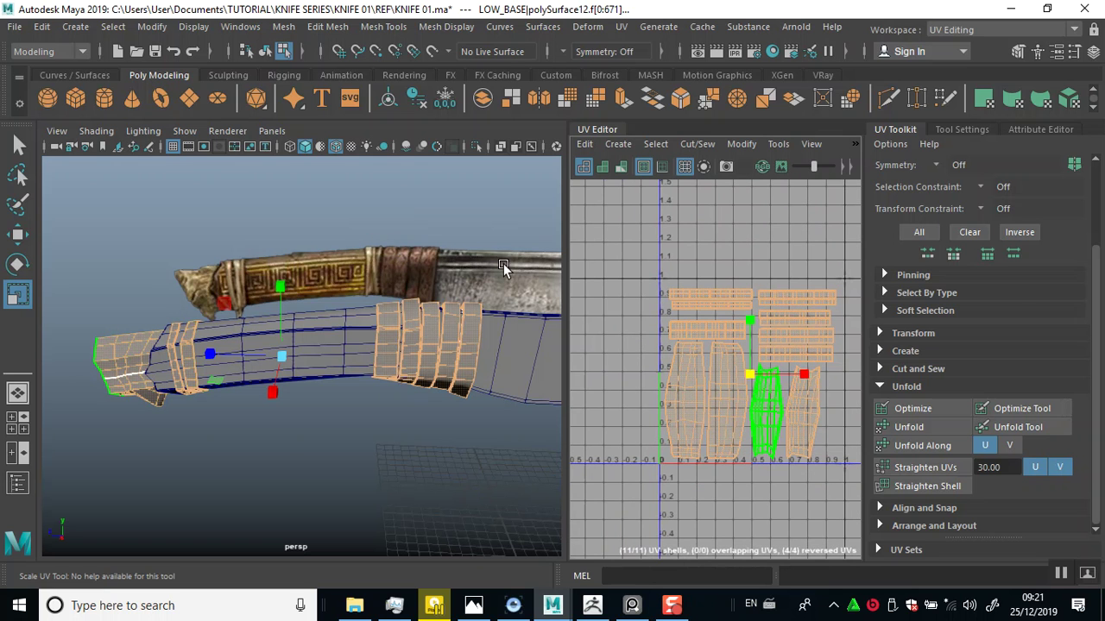
# Return to object mode, clear the selection and select only the handle grip mesh.
pyautogui.moveTo(261, 473); pyautogui.dragTo(236, 354, button='right')
pyautogui.moveTo(286, 207); pyautogui.dragTo(316, 138, button='right')
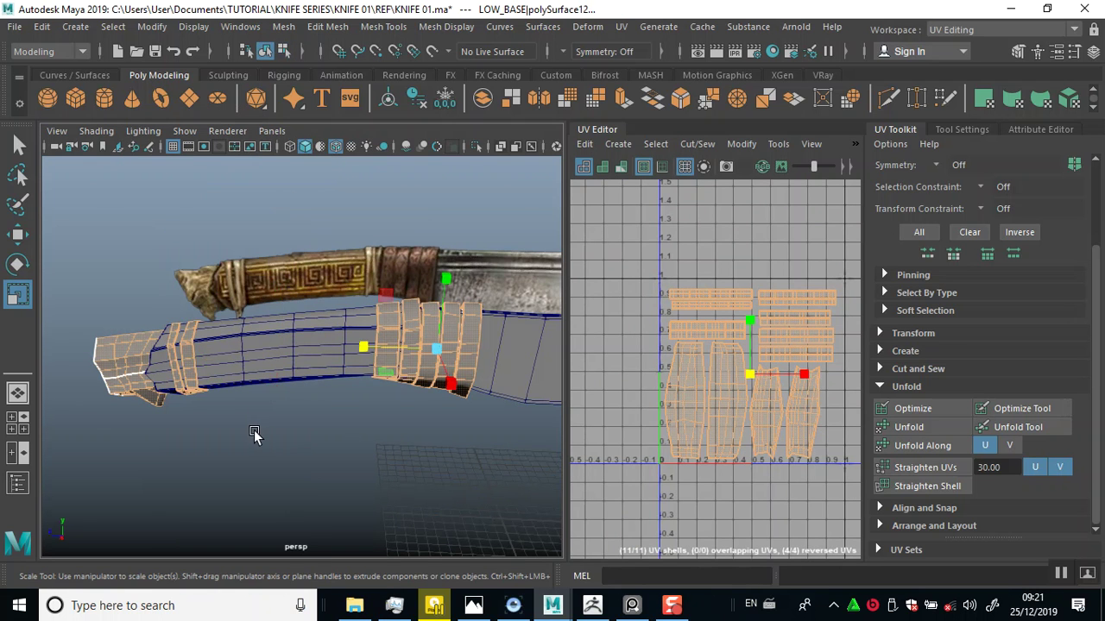
pyautogui.click(254, 429)
pyautogui.click(265, 390)
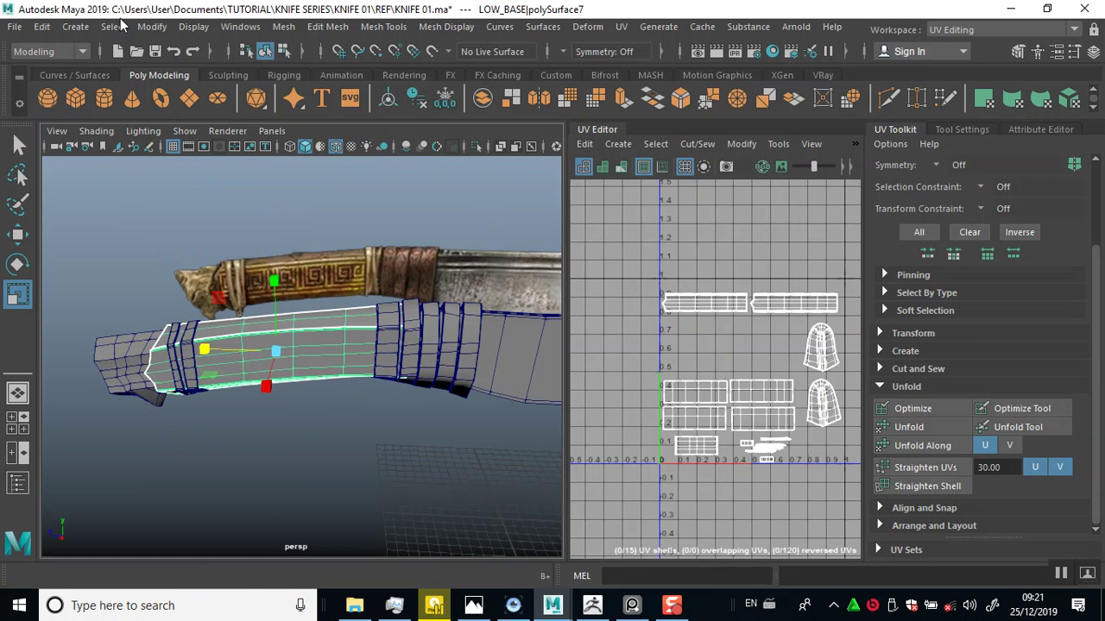
# Open the Outliner, select the LOW_BASE group to view its combined UVs, and reselect only the handle grip mesh.
pyautogui.click(240, 27)
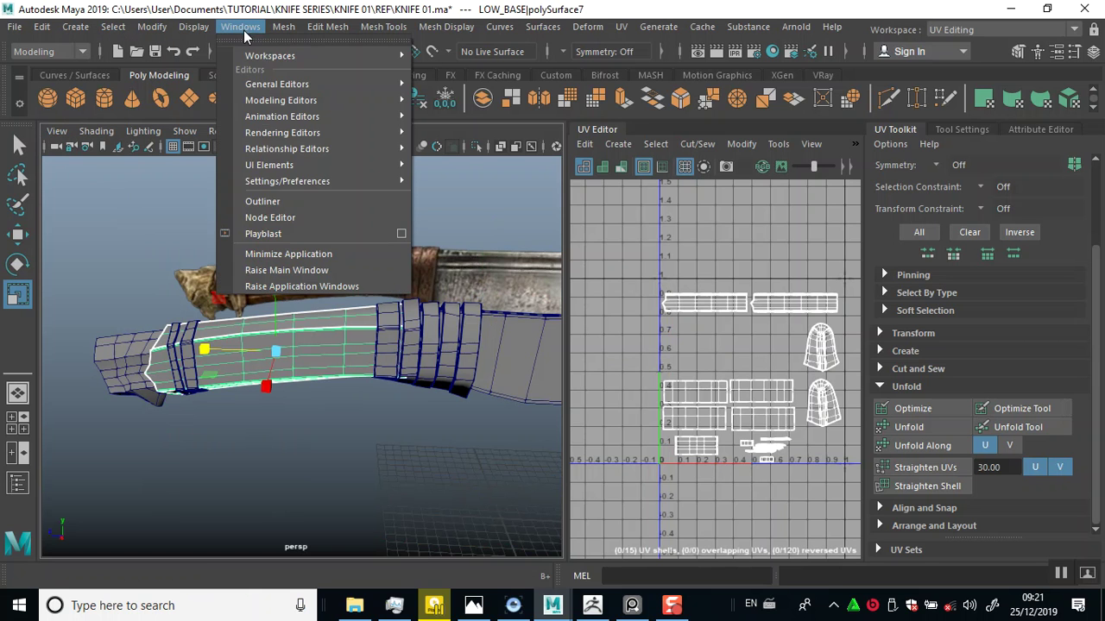
pyautogui.click(271, 208)
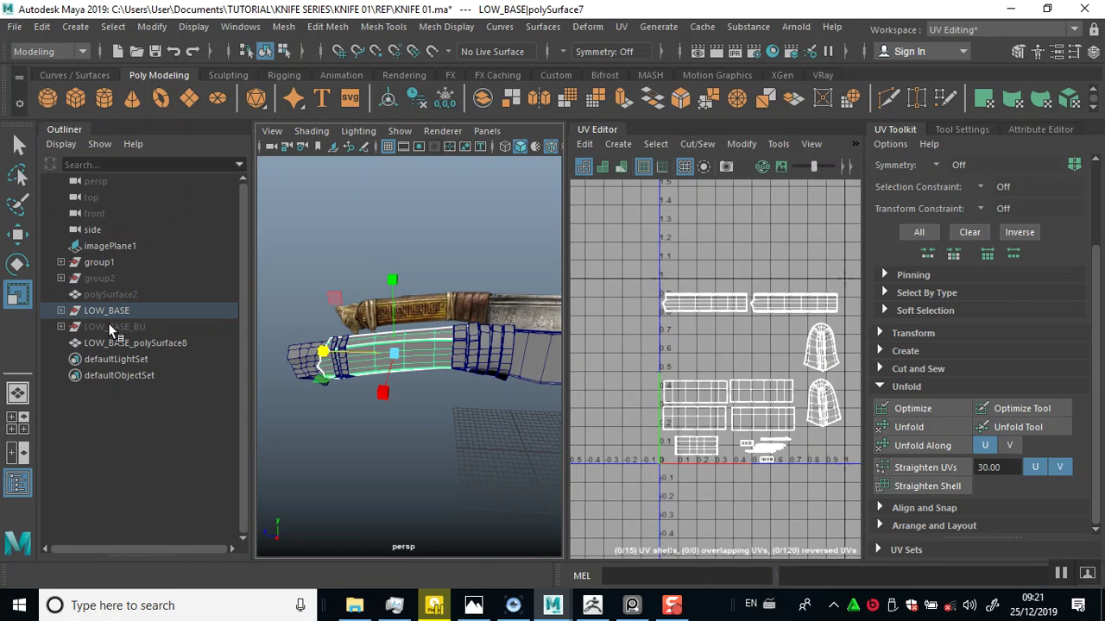
pyautogui.click(108, 326)
pyautogui.click(113, 312)
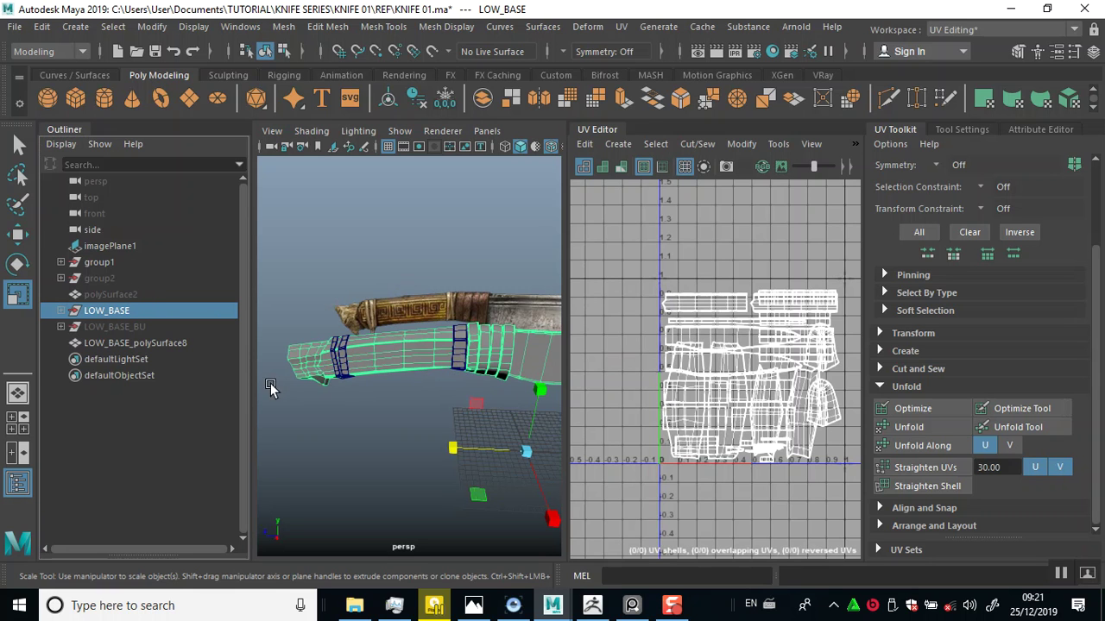
pyautogui.click(293, 408)
pyautogui.click(424, 361)
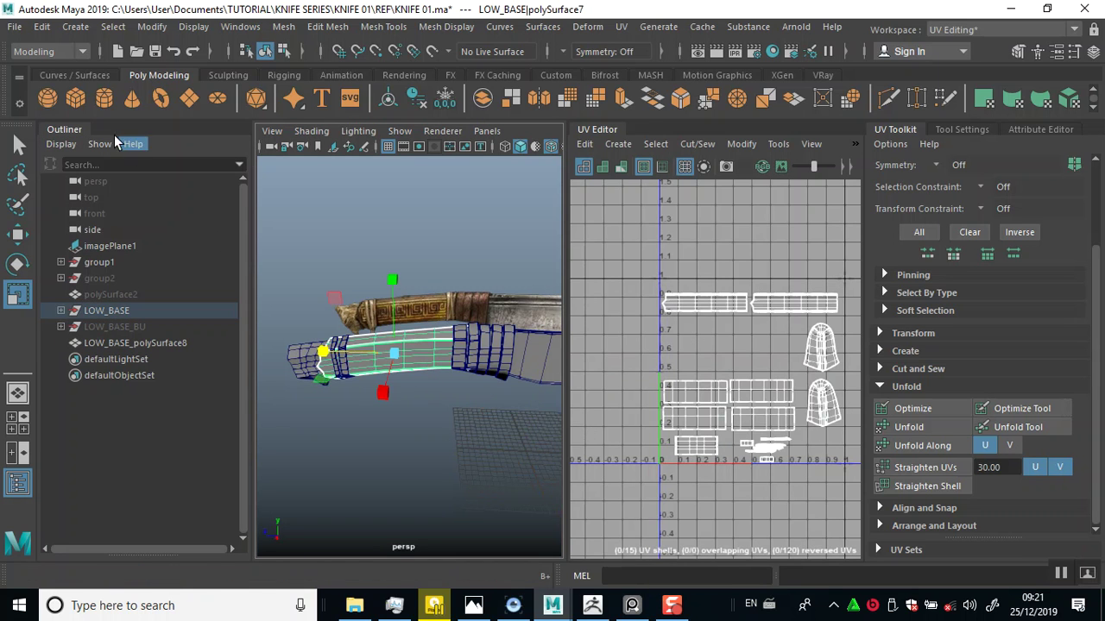
# Switch the workspace to Modeling - Standard to work on the knife in the large perspective view.
pyautogui.click(1075, 31)
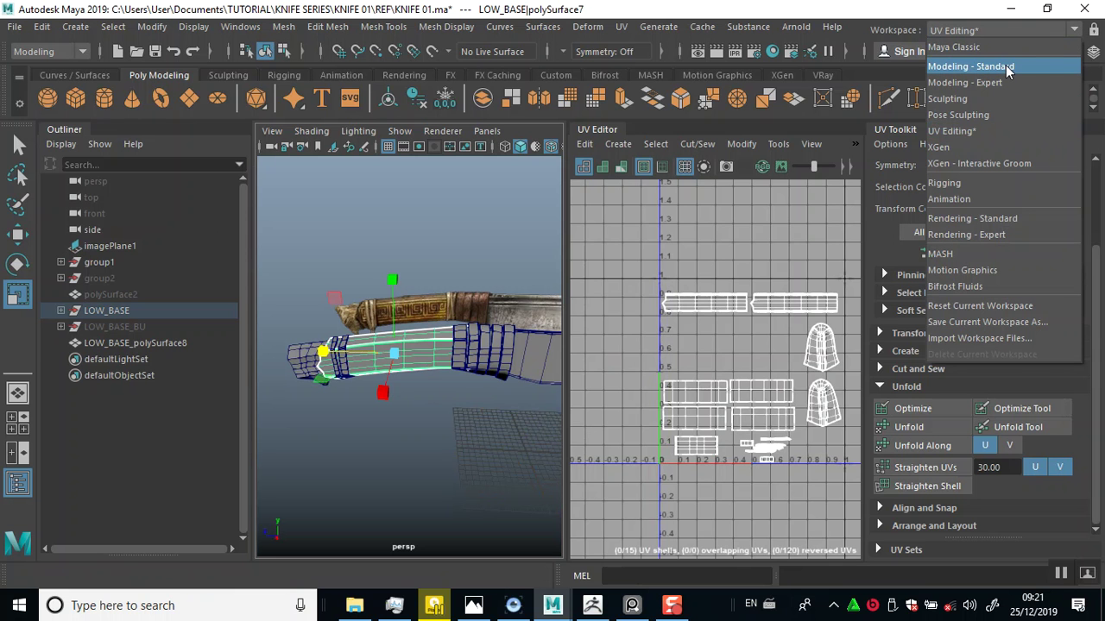
pyautogui.click(1006, 66)
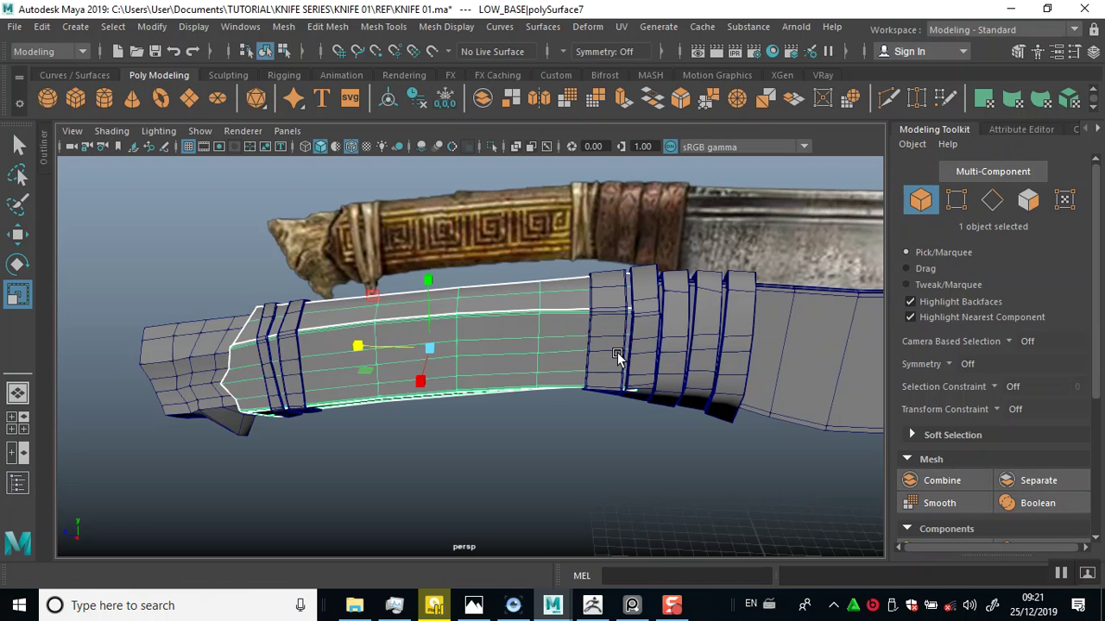
pyautogui.keyDown('alt'); pyautogui.moveTo(617, 356); pyautogui.dragTo(484, 367); pyautogui.keyUp('alt')
pyautogui.scroll(5, 477, 344)
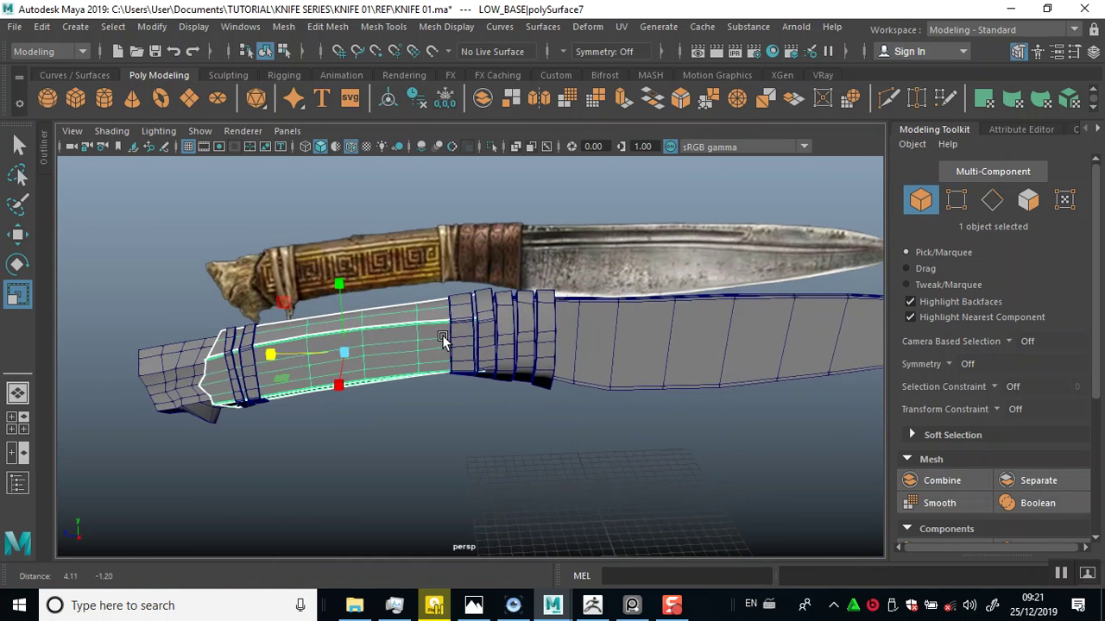
pyautogui.keyDown('alt'); pyautogui.moveTo(418, 377); pyautogui.dragTo(447, 342); pyautogui.keyUp('alt')
# Select all five knife parts, turn on smooth mesh preview for them and clear the selection.
pyautogui.keyDown('alt'); pyautogui.moveTo(462, 395); pyautogui.dragTo(230, 316); pyautogui.keyUp('alt')
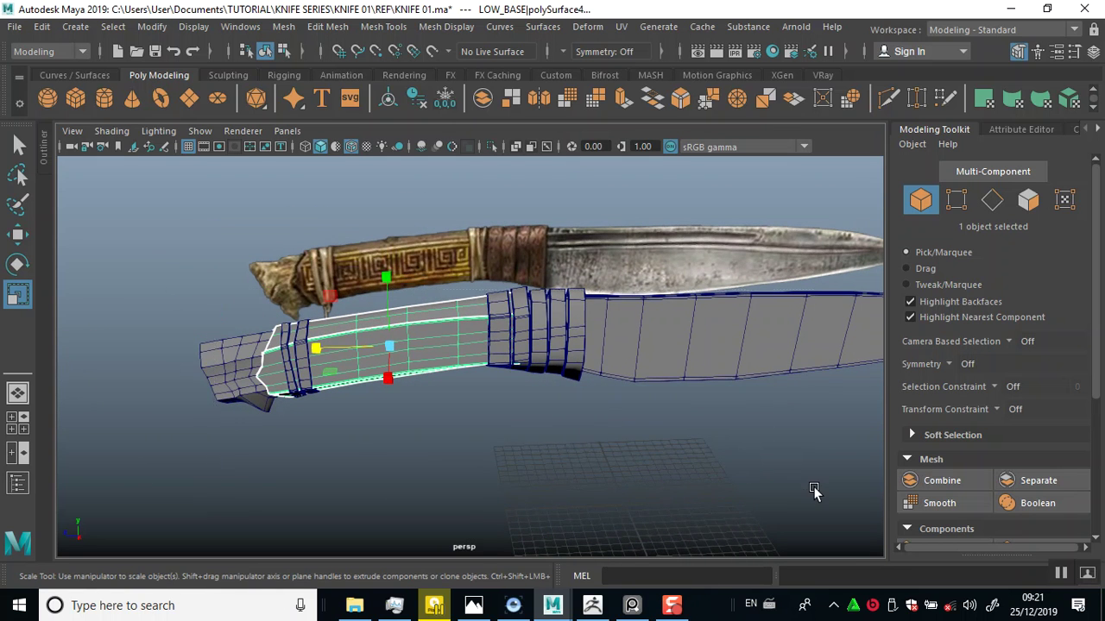
pyautogui.hotkey('ctrl', 'z')
pyautogui.hotkey('ctrl', 'z')
pyautogui.hotkey('ctrl', 'z')
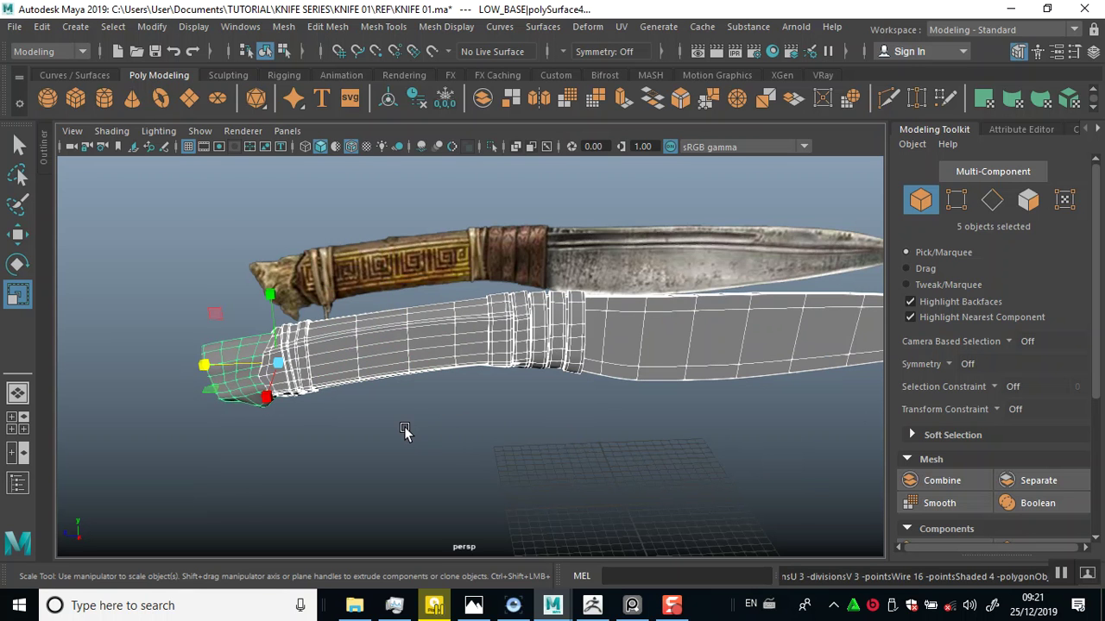
pyautogui.click(406, 429)
# Select the handle grip mesh and examine its smoothed shape against the reference image.
pyautogui.keyDown('alt'); pyautogui.moveTo(451, 452); pyautogui.dragTo(488, 477); pyautogui.keyUp('alt')
pyautogui.click(432, 375)
pyautogui.doubleClick(432, 376)
pyautogui.keyDown('alt'); pyautogui.moveTo(487, 477); pyautogui.dragTo(311, 484, button='middle'); pyautogui.keyUp('alt')
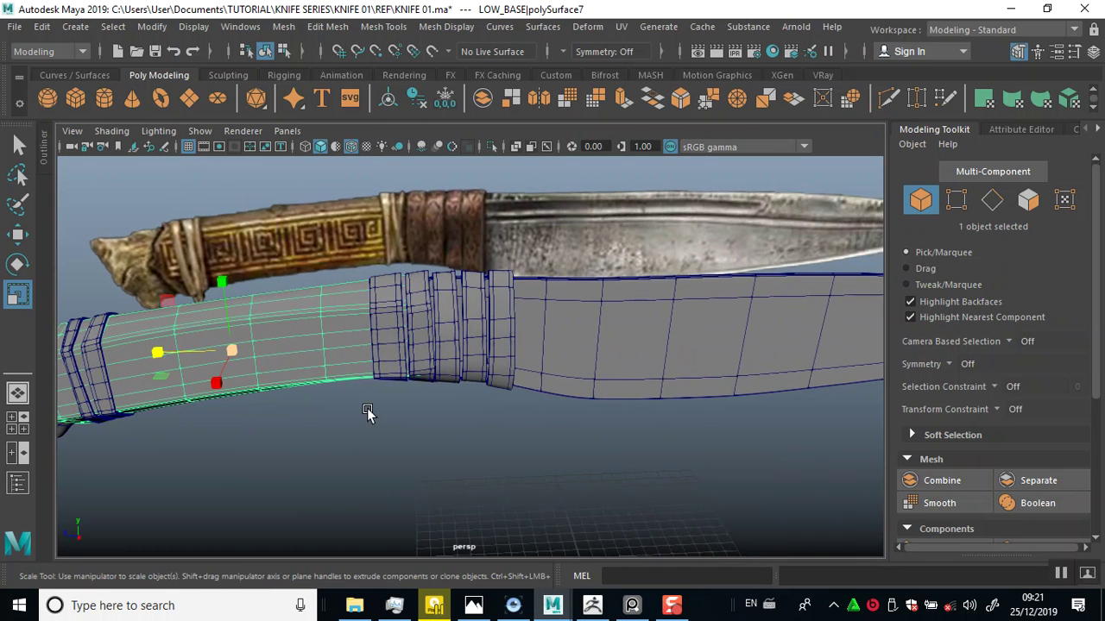
pyautogui.keyDown('alt'); pyautogui.moveTo(400, 421); pyautogui.dragTo(391, 424, button='middle'); pyautogui.keyUp('alt')
# Select the blade mesh and try converting its smooth mesh preview to polygons.
pyautogui.click(529, 359)
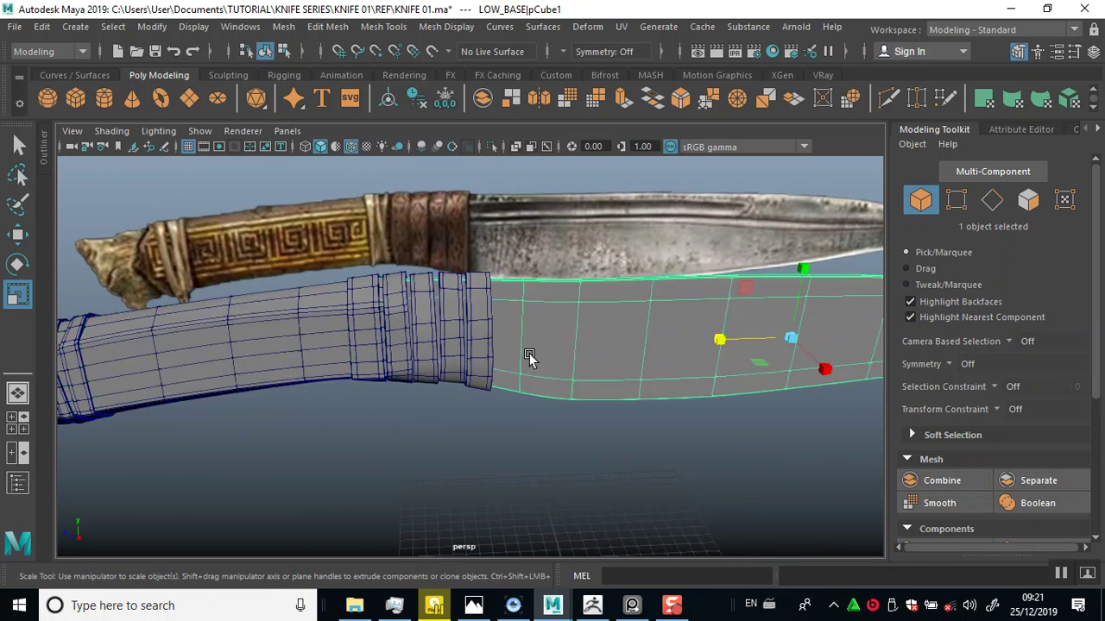
pyautogui.keyDown('alt'); pyautogui.moveTo(546, 356); pyautogui.dragTo(518, 419); pyautogui.keyUp('alt')
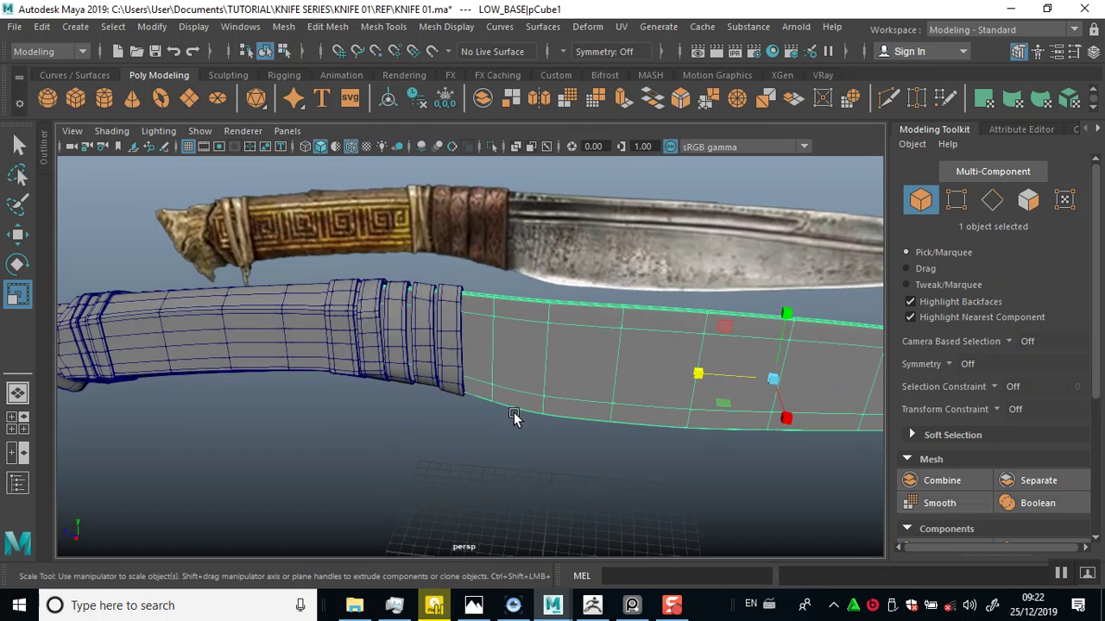
pyautogui.scroll(3, 422, 384)
pyautogui.keyDown('alt'); pyautogui.moveTo(419, 383); pyautogui.dragTo(432, 364); pyautogui.keyUp('alt')
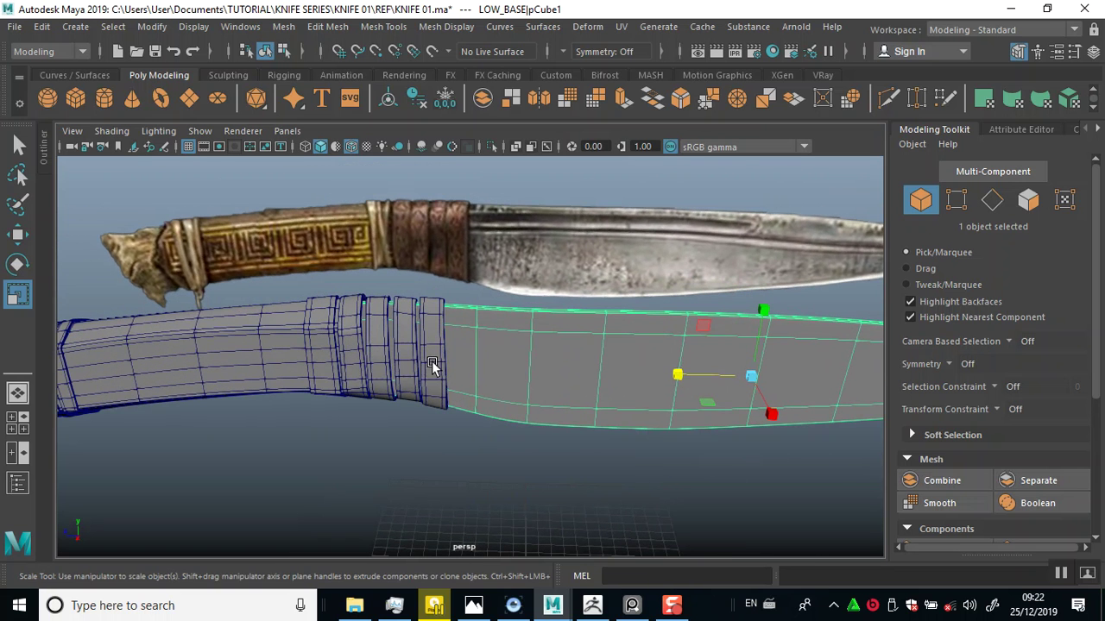
pyautogui.click(152, 27)
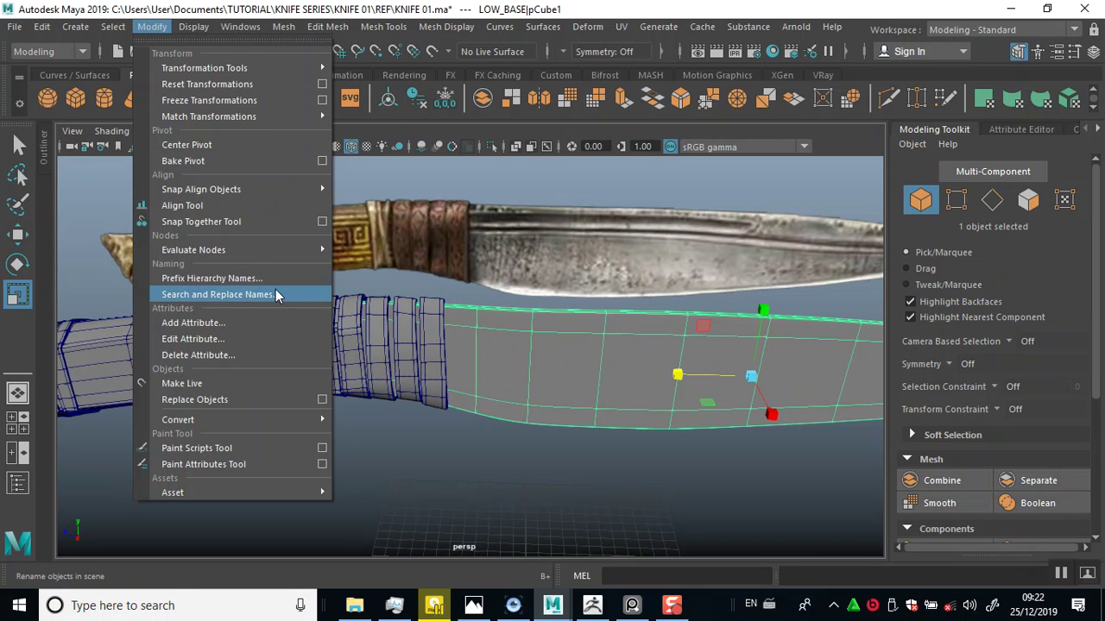
pyautogui.click(509, 366)
pyautogui.keyDown('alt'); pyautogui.moveTo(509, 366); pyautogui.dragTo(457, 357, button='right'); pyautogui.keyUp('alt')
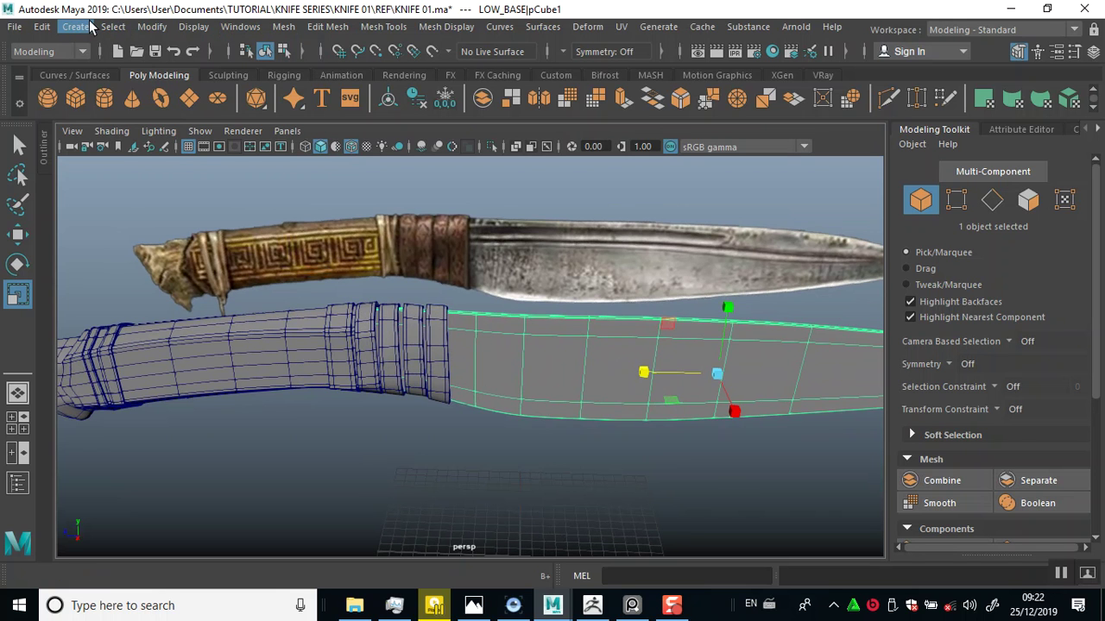
pyautogui.keyDown('alt'); pyautogui.moveTo(298, 298); pyautogui.dragTo(261, 277); pyautogui.keyUp('alt')
pyautogui.click(153, 28)
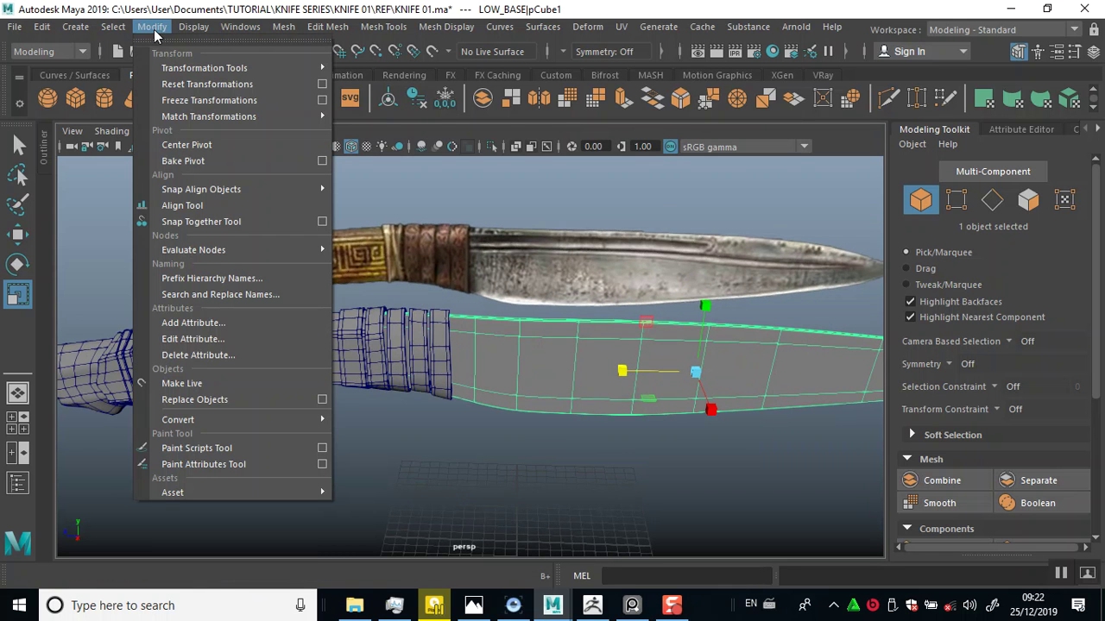
pyautogui.moveTo(316, 419)
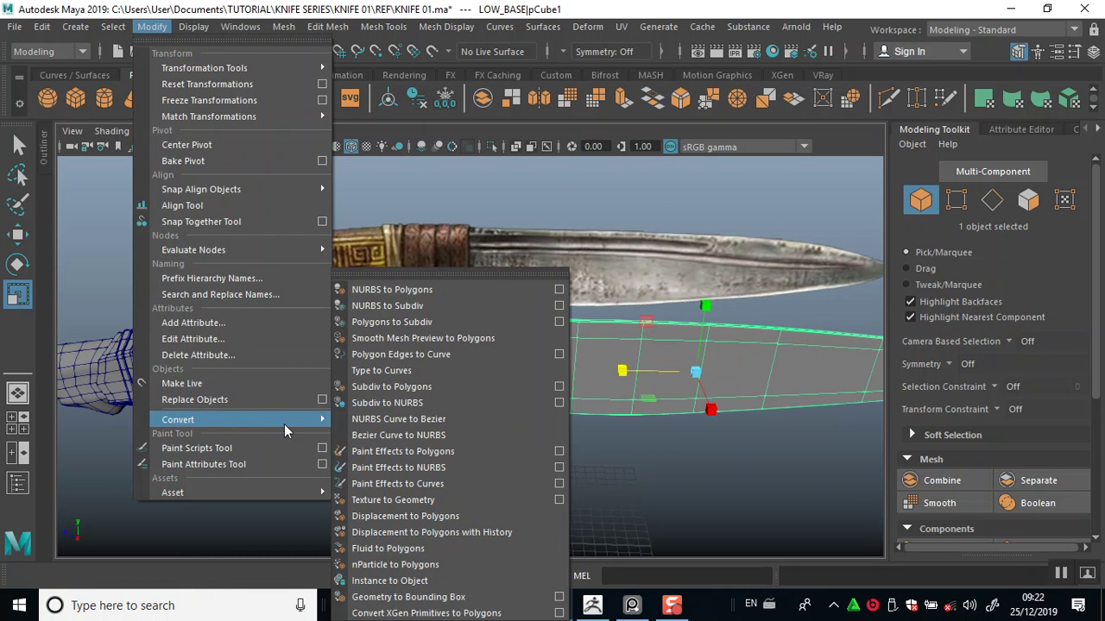
pyautogui.click(419, 337)
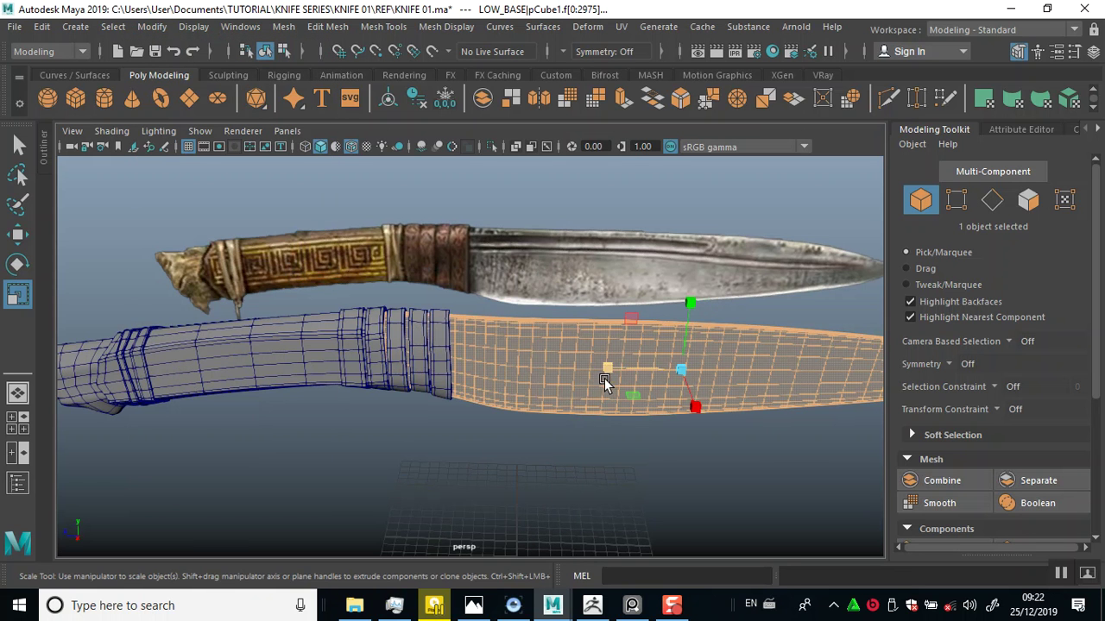
# Frame the converted blade and set the Divisions of its polySmoothFace1 node to 1.
pyautogui.hotkey('ctrl', 'F11')
pyautogui.press('f')
pyautogui.keyDown('alt'); pyautogui.moveTo(461, 432); pyautogui.dragTo(553, 427); pyautogui.keyUp('alt')
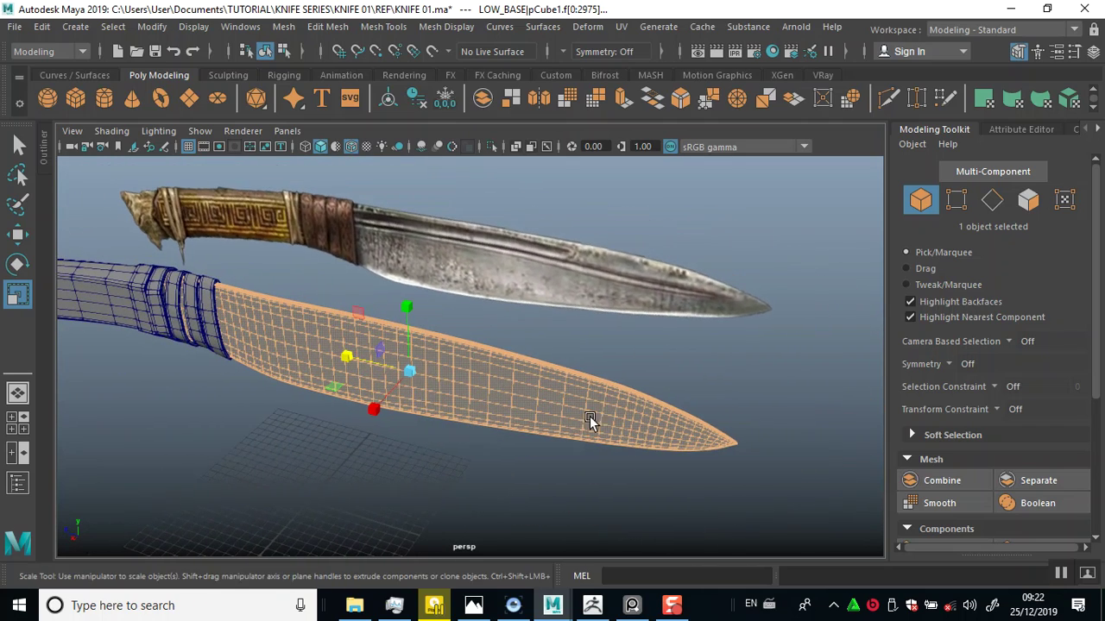
pyautogui.click(1098, 130)
pyautogui.click(1031, 131)
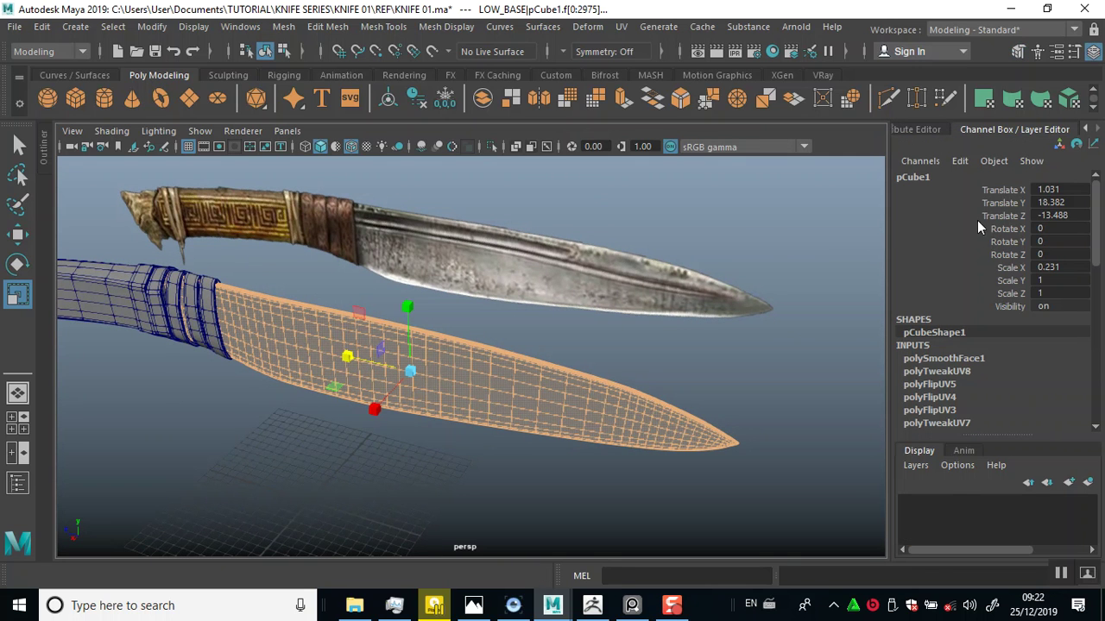
pyautogui.click(945, 359)
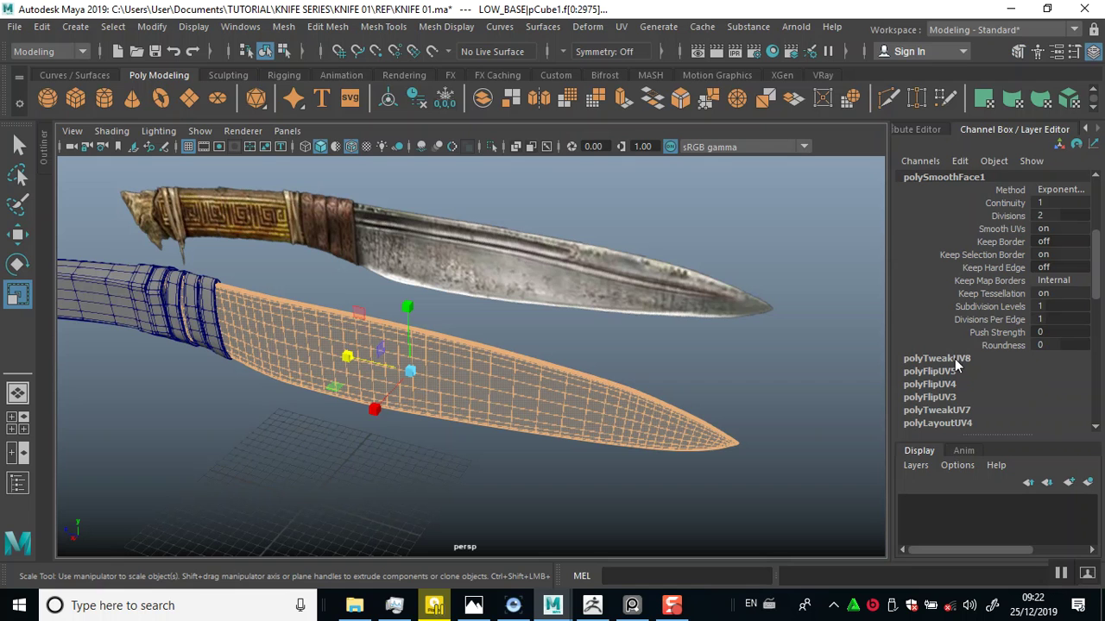
pyautogui.doubleClick(1038, 215)
pyautogui.write('2')
pyautogui.press('Return')
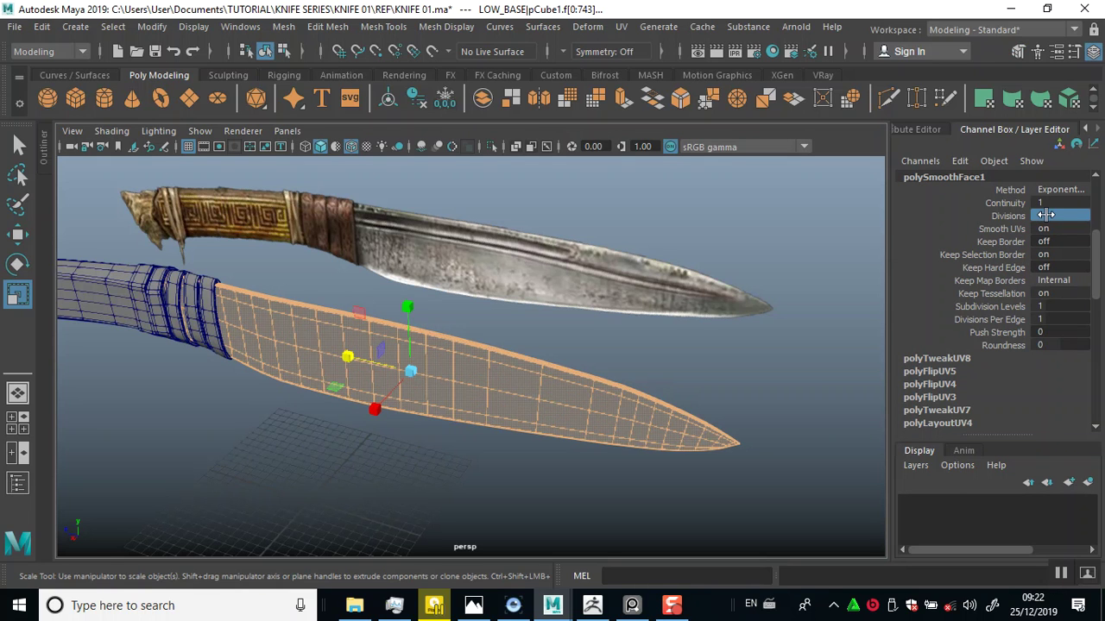
# Leave the blade's face selection, undo its conversion to polygons and deselect the blade.
pyautogui.click(166, 398)
pyautogui.keyDown('alt'); pyautogui.moveTo(207, 420); pyautogui.dragTo(328, 351); pyautogui.keyUp('alt')
pyautogui.click(485, 446)
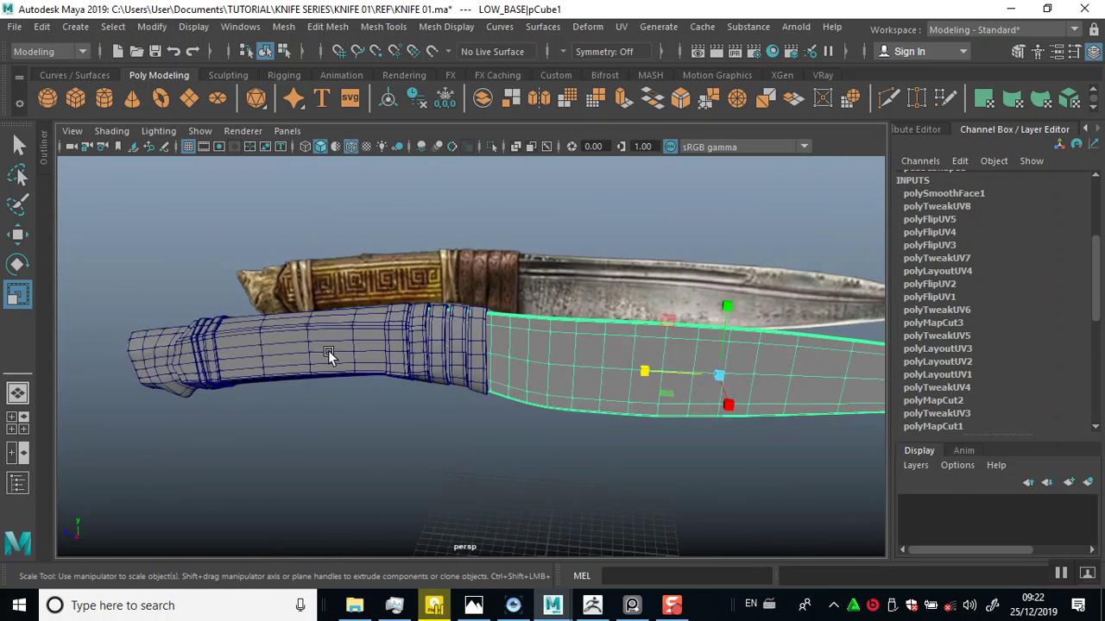
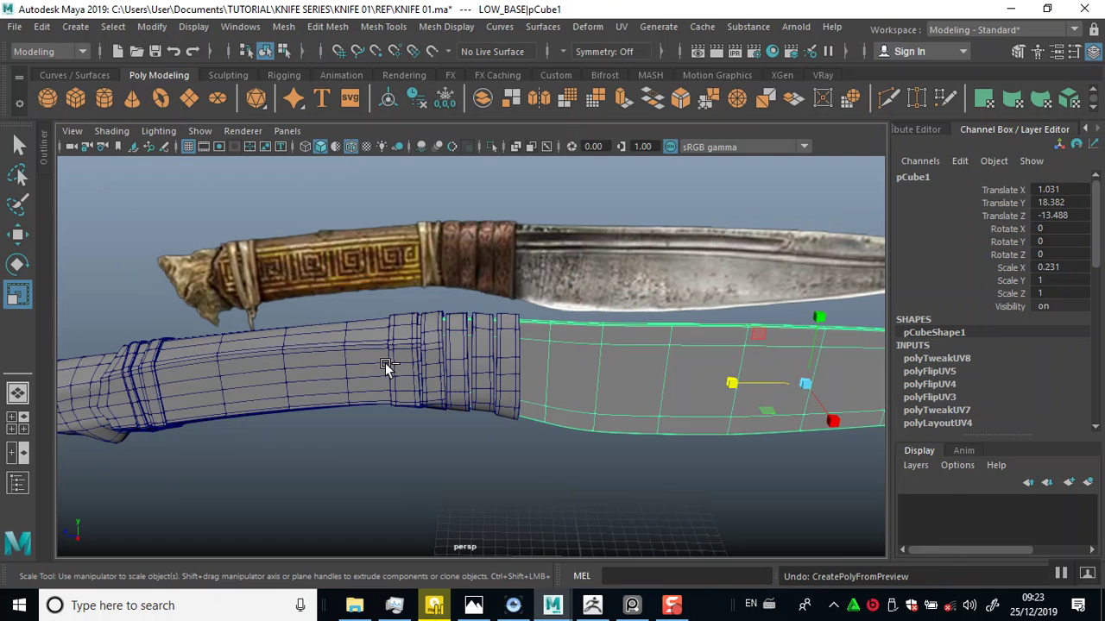
pyautogui.click(267, 444)
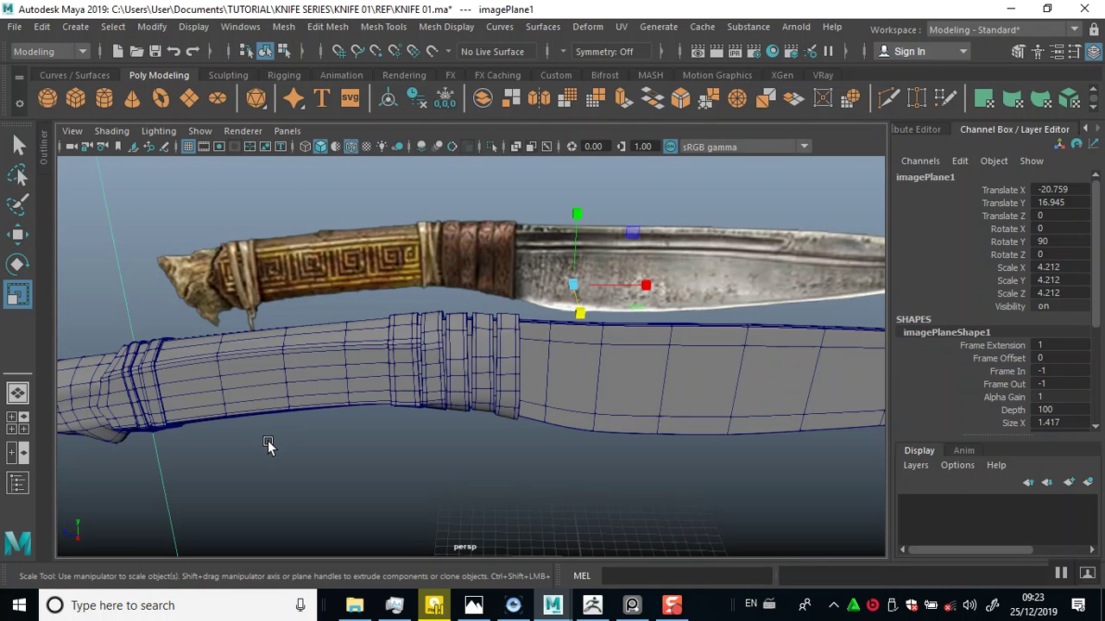
# Reselect the blade in smooth preview and convert it again with Smooth Mesh Preview to Polygons.
pyautogui.keyDown('alt'); pyautogui.moveTo(306, 444); pyautogui.dragTo(657, 392); pyautogui.keyUp('alt')
pyautogui.click(657, 391)
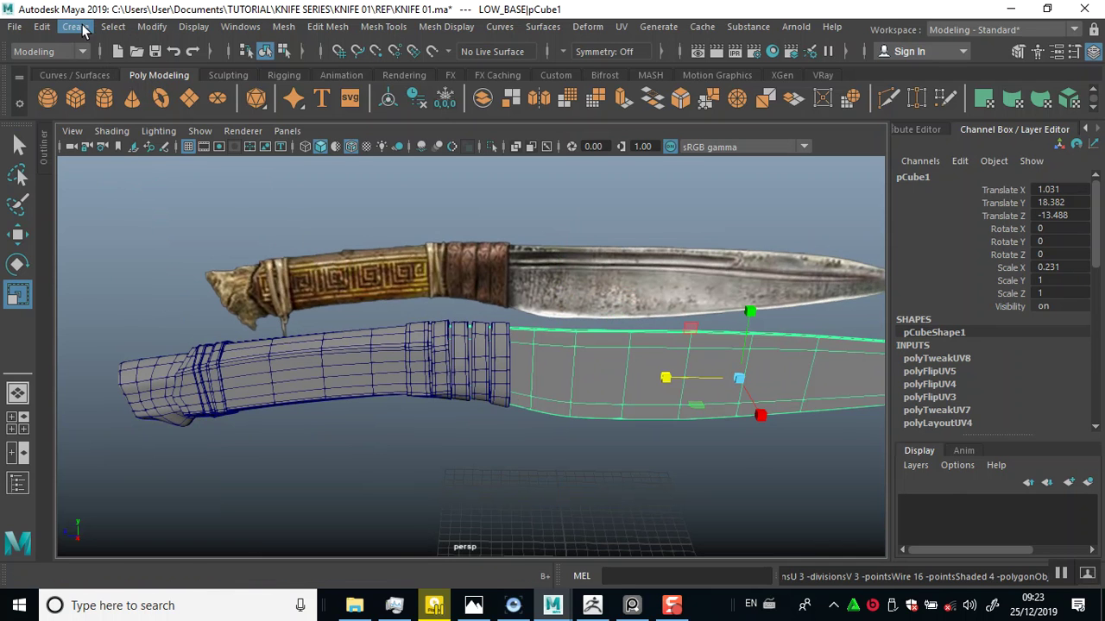
pyautogui.click(150, 26)
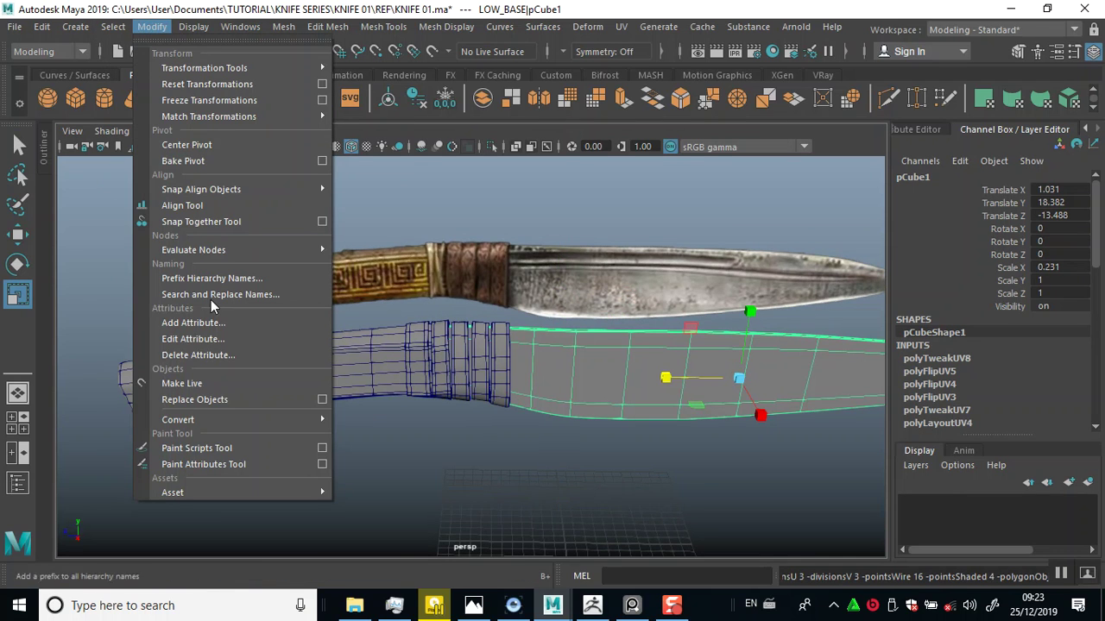
pyautogui.moveTo(265, 420)
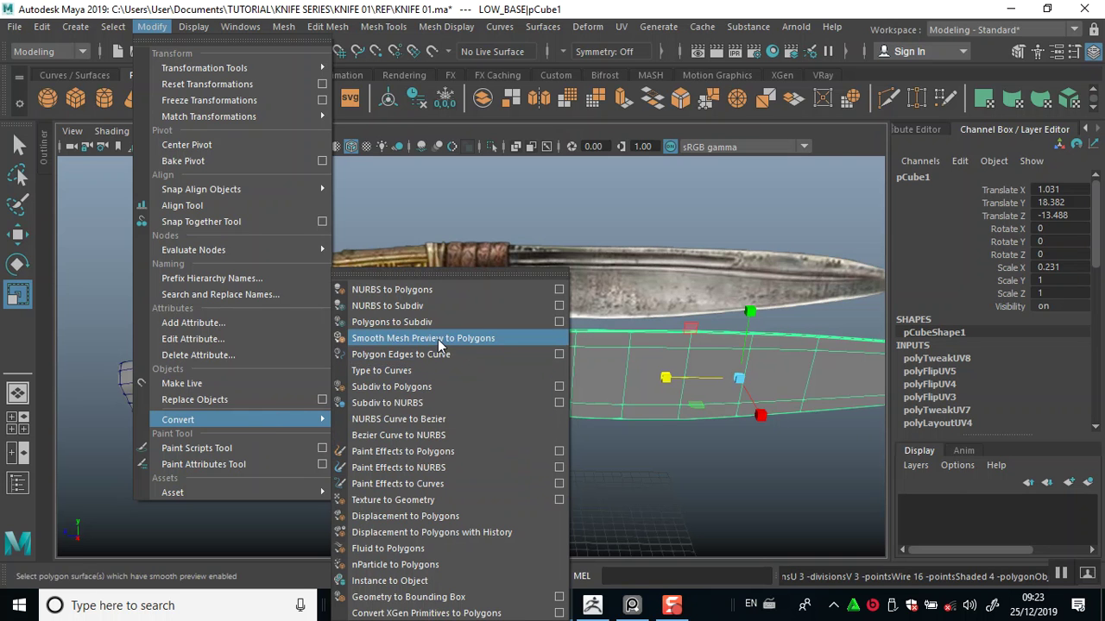
pyautogui.click(410, 338)
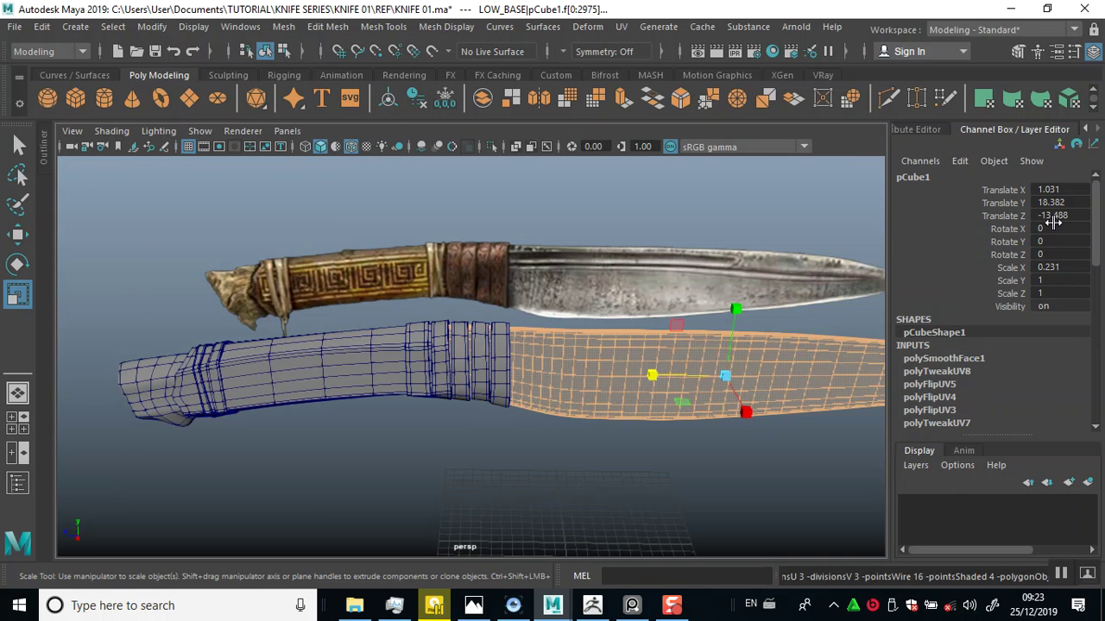
# Set the smoothing Divisions of the converted blade to 1 in its polySmoothFace1 node.
pyautogui.click(955, 358)
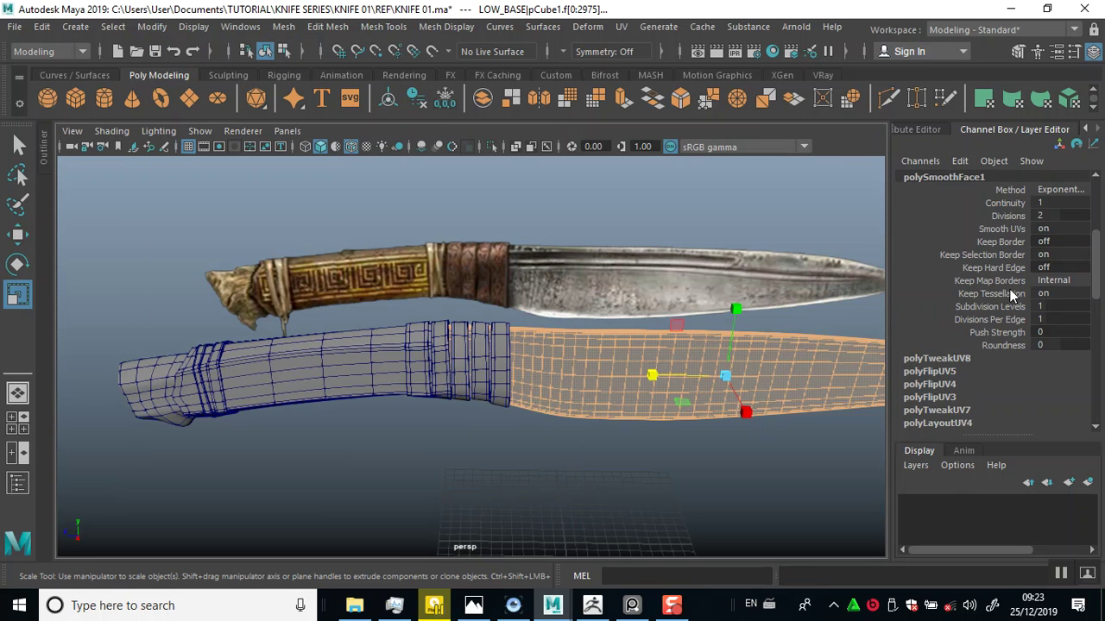
pyautogui.doubleClick(1053, 216)
pyautogui.press('Return')
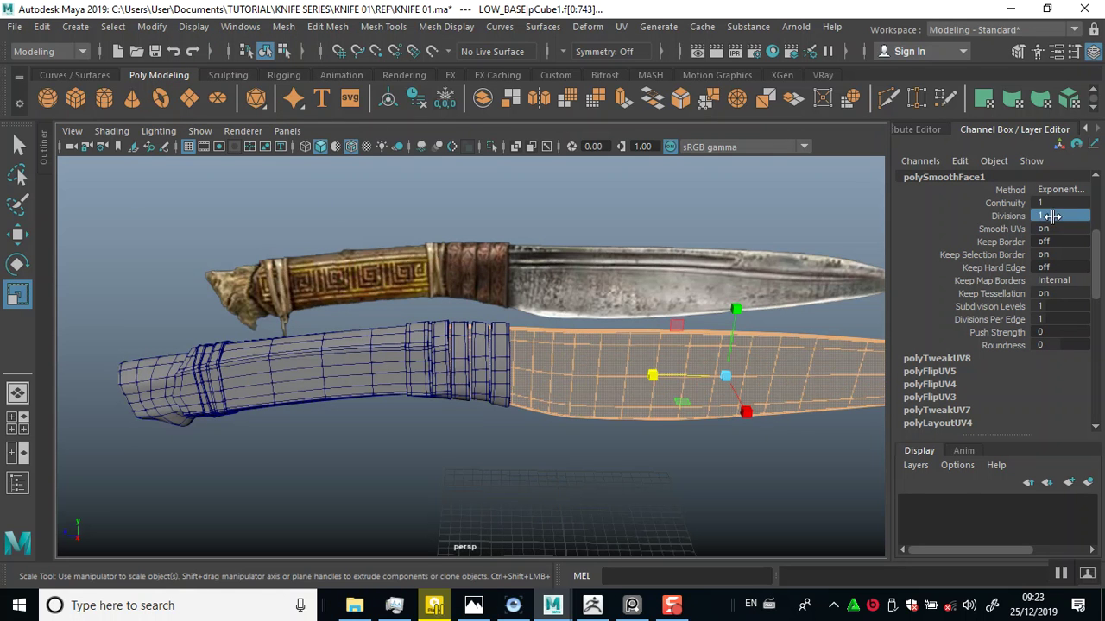
# Select the handle grip mesh in smooth preview and convert its smooth mesh preview to polygons.
pyautogui.click(360, 359)
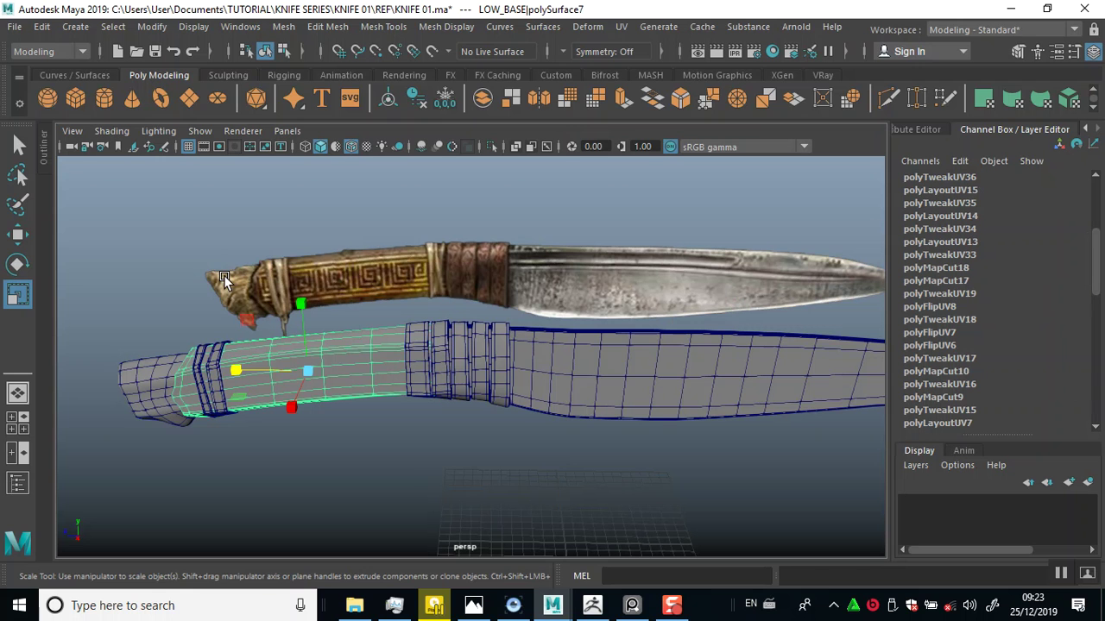
pyautogui.press('3')
pyautogui.click(143, 29)
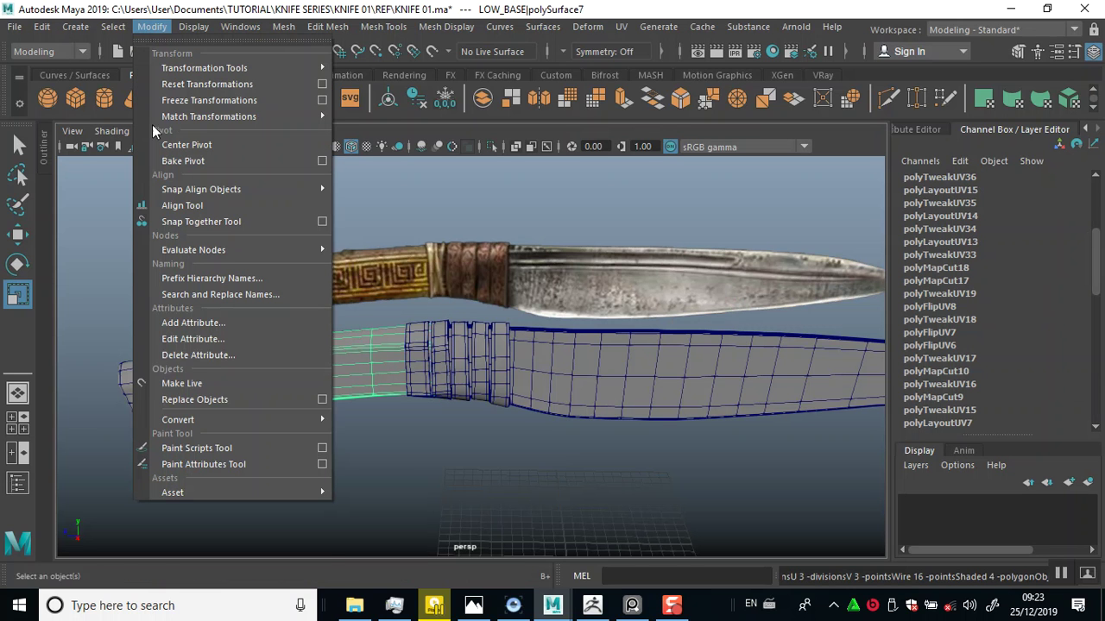
pyautogui.moveTo(236, 417)
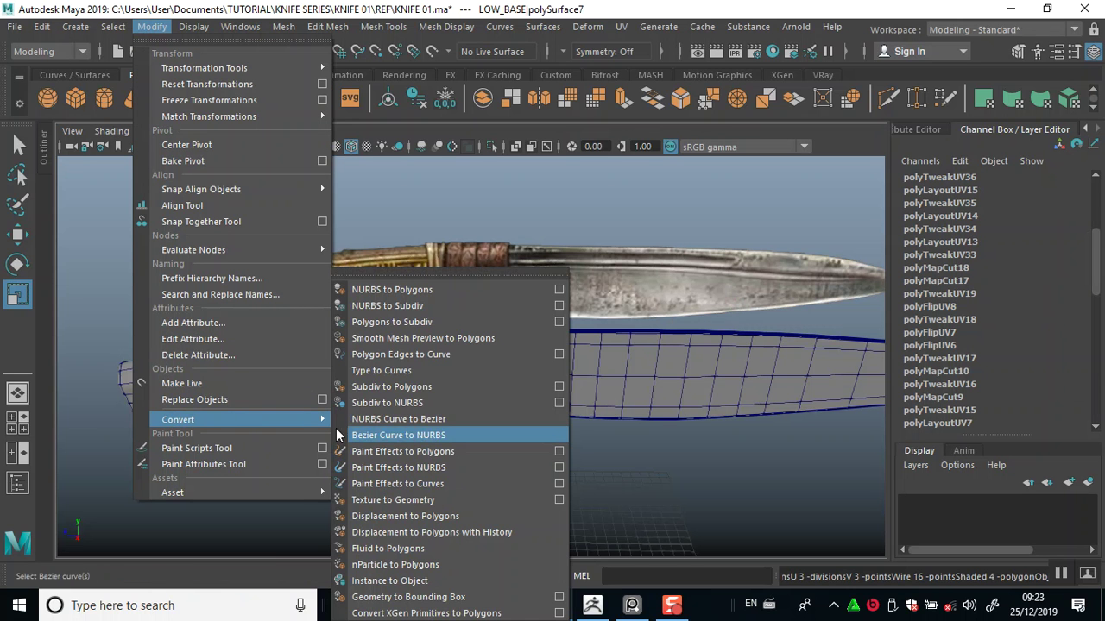
pyautogui.click(424, 338)
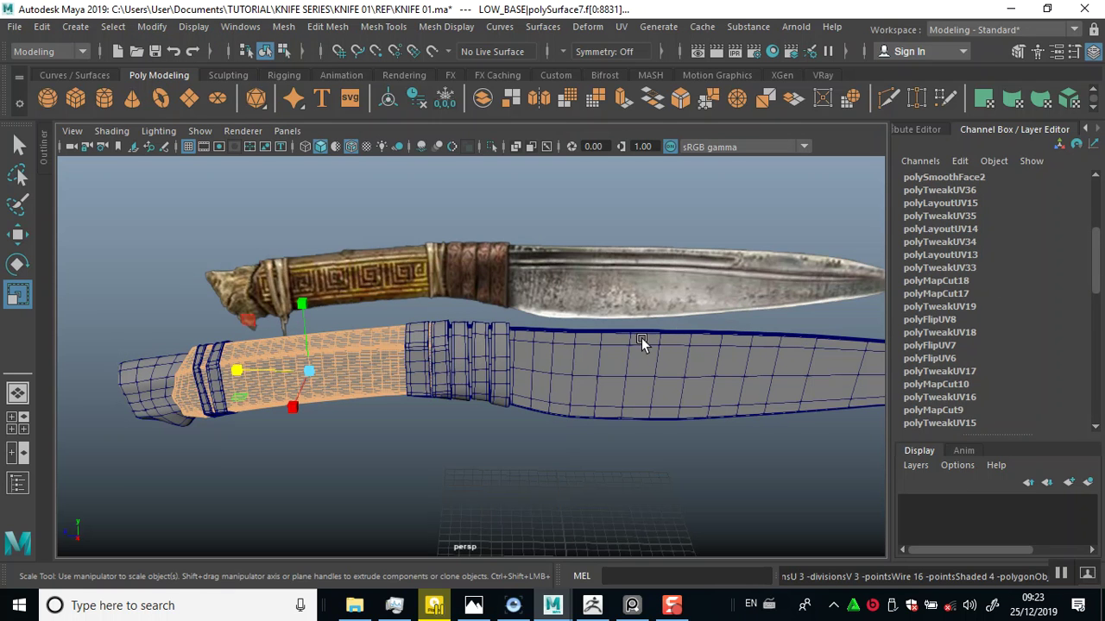
# Set the Divisions of the handle grip's polySmoothFace2 node to 1.
pyautogui.scroll(3, 969, 302)
pyautogui.click(968, 295)
pyautogui.click(1060, 216)
pyautogui.doubleClick(1061, 221)
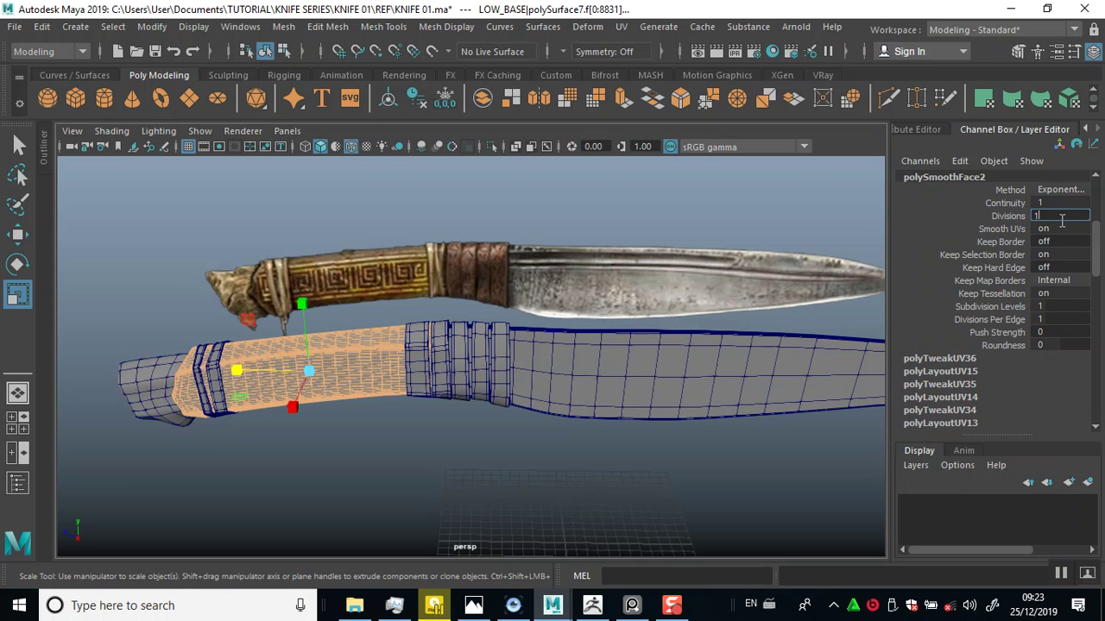
pyautogui.press('Return')
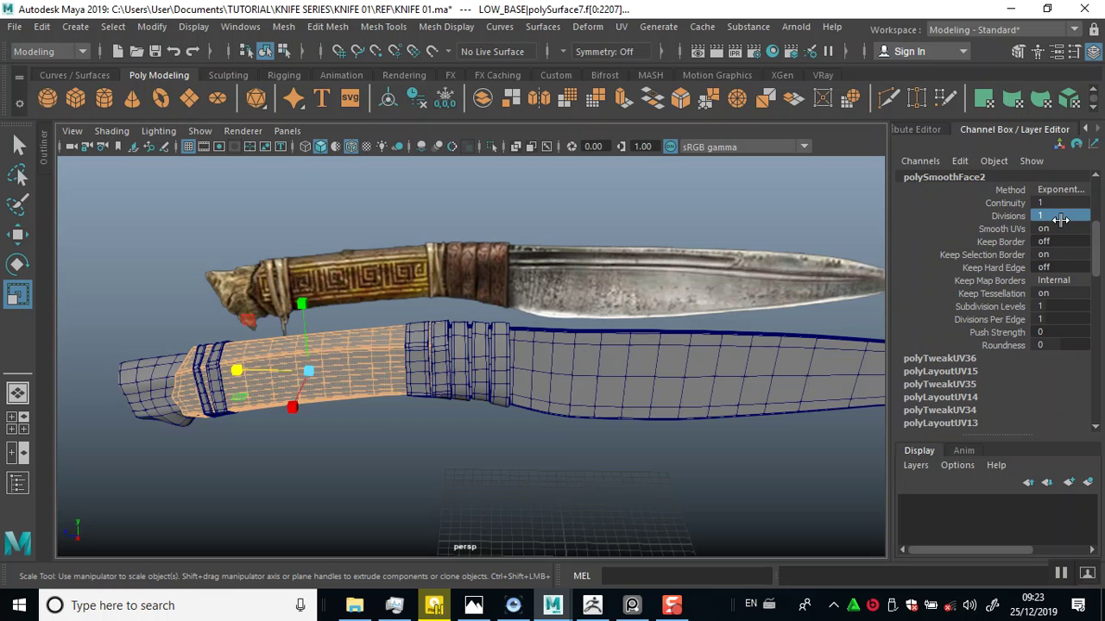
# Select the pommel mesh at the end of the handle and convert its smooth mesh preview to polygons.
pyautogui.click(131, 475)
pyautogui.click(174, 405)
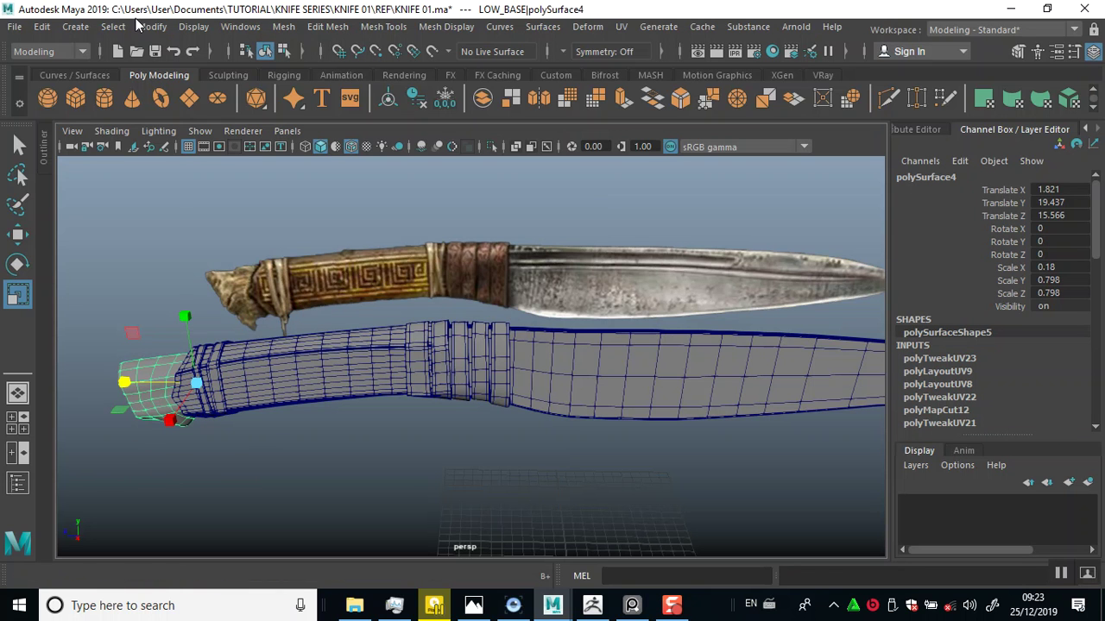
pyautogui.click(148, 27)
pyautogui.moveTo(265, 420)
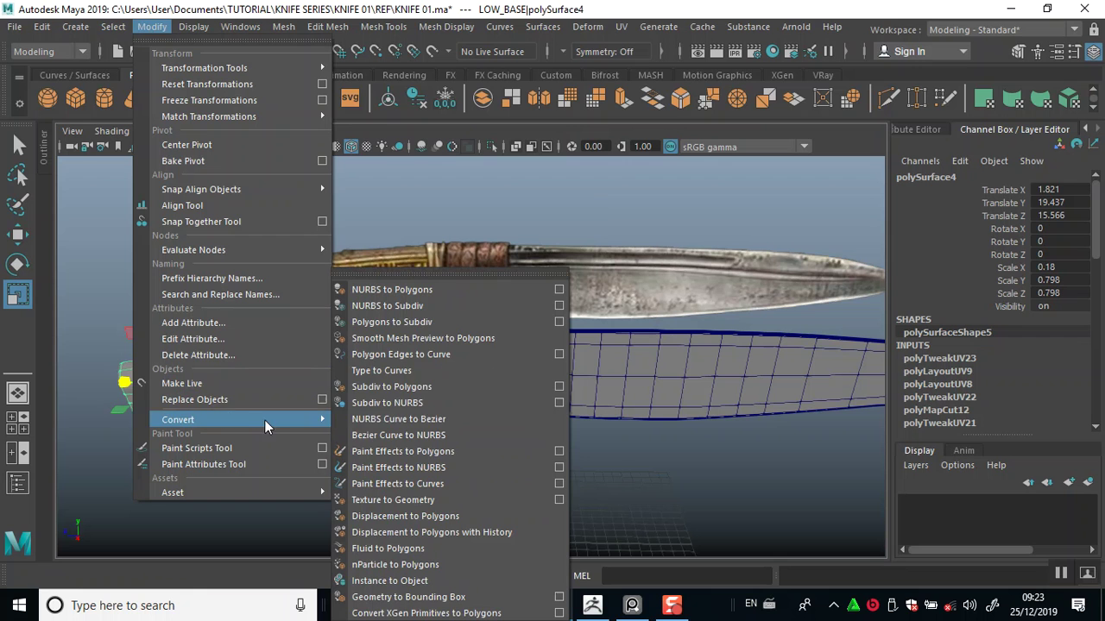
pyautogui.click(442, 341)
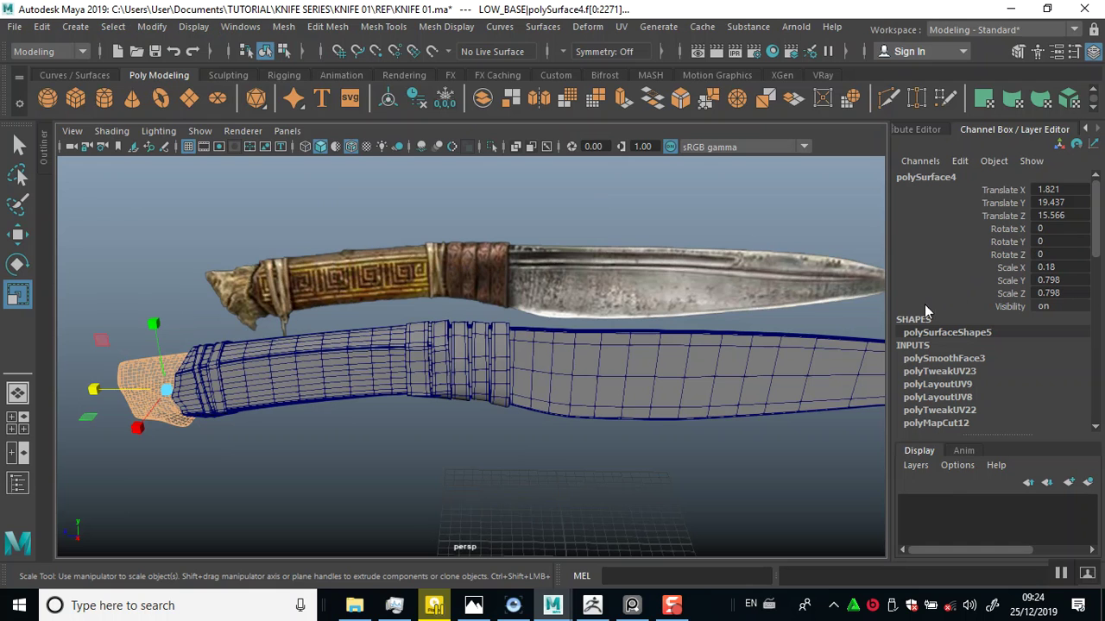
# Set the Divisions of the pommel's polySmoothFace3 node to 1.
pyautogui.click(976, 358)
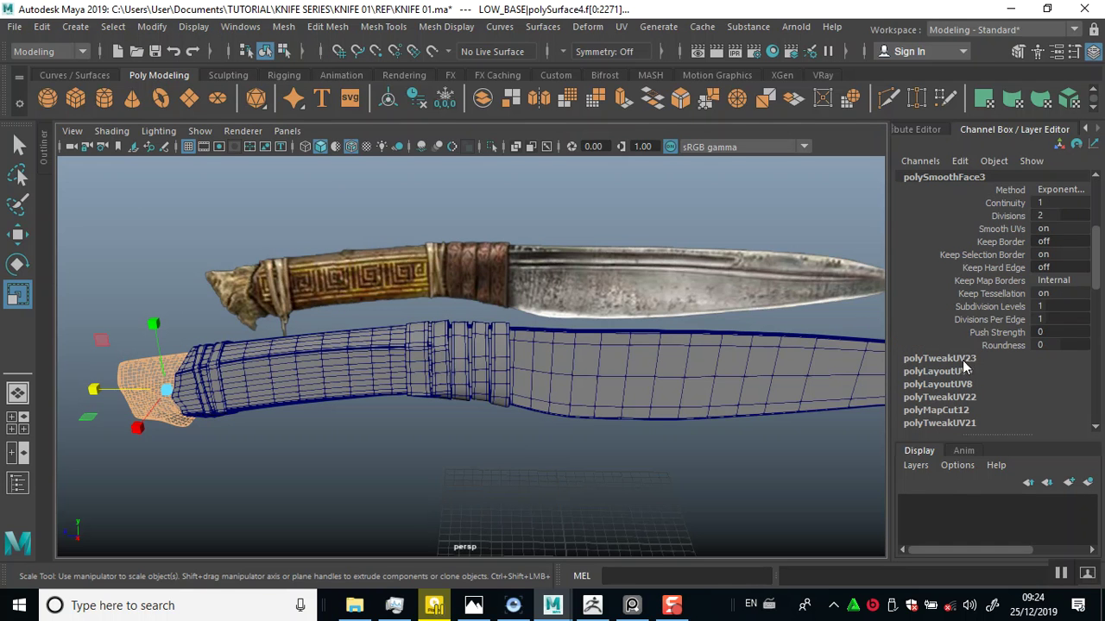
pyautogui.click(1068, 215)
pyautogui.doubleClick(1068, 218)
pyautogui.press('Return')
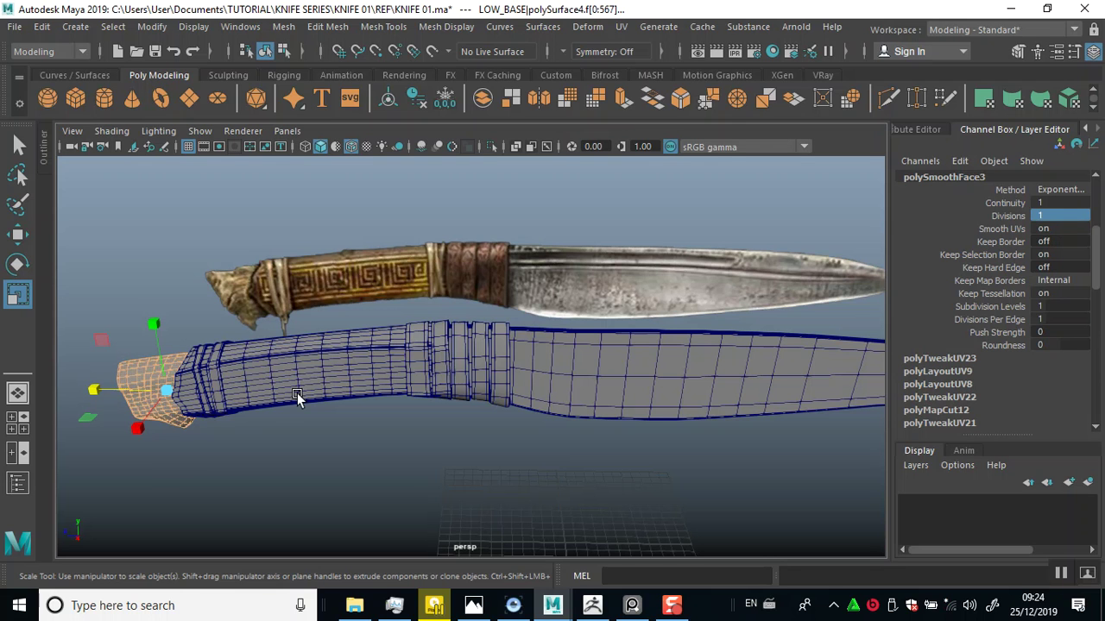
# Select the cloth bands and the leather bands around the handle together and convert their smooth mesh previews to polygons.
pyautogui.click(190, 455)
pyautogui.doubleClick(221, 386)
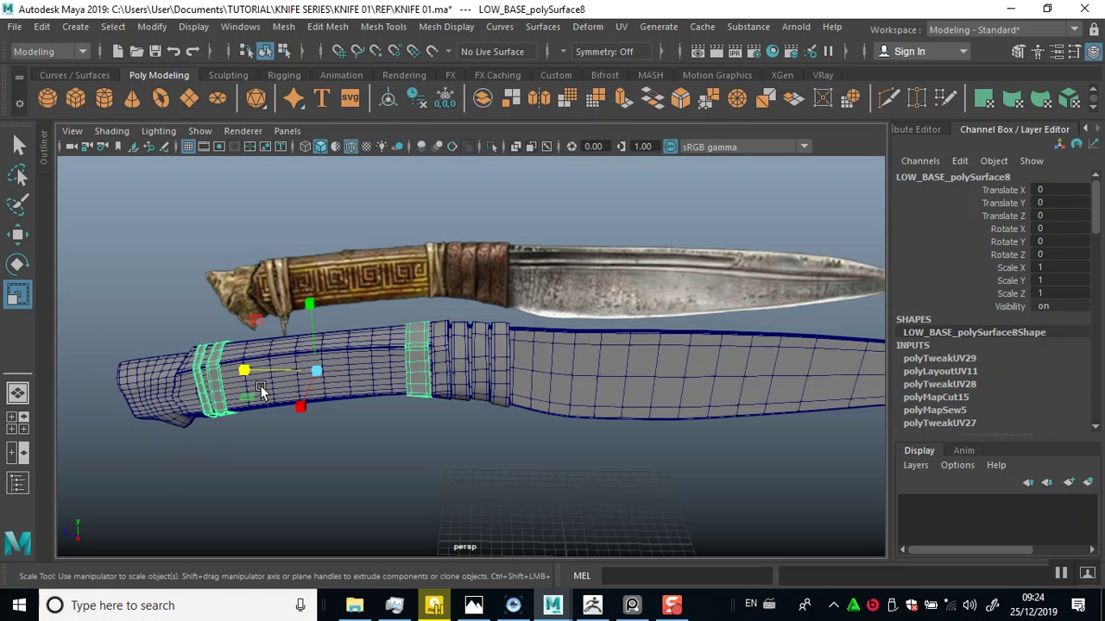
pyautogui.doubleClick(441, 365)
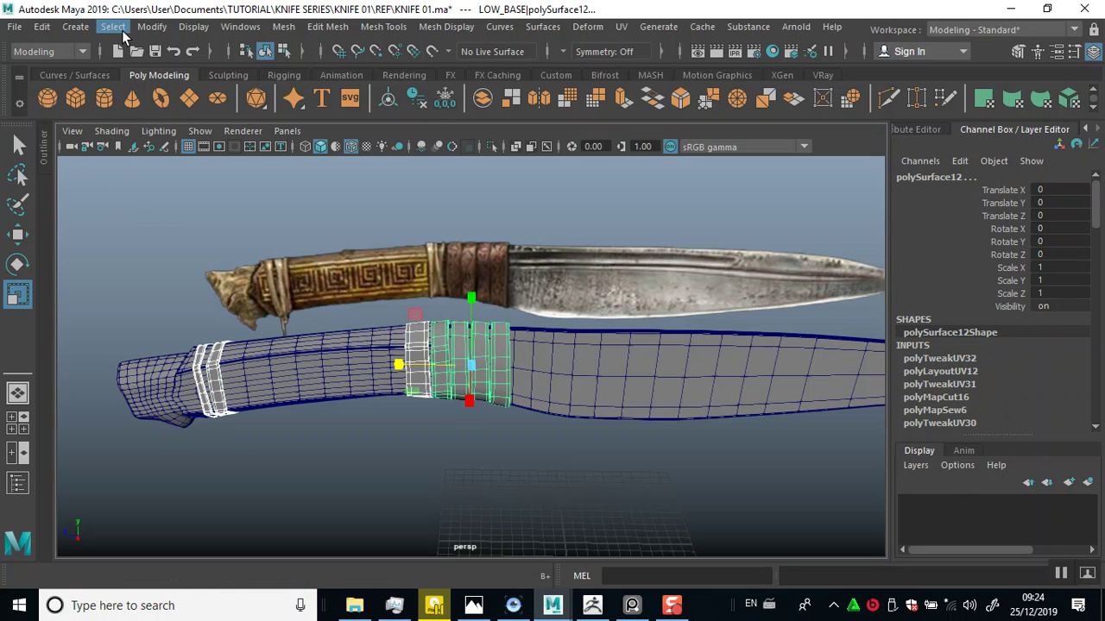
pyautogui.click(140, 32)
pyautogui.moveTo(222, 420)
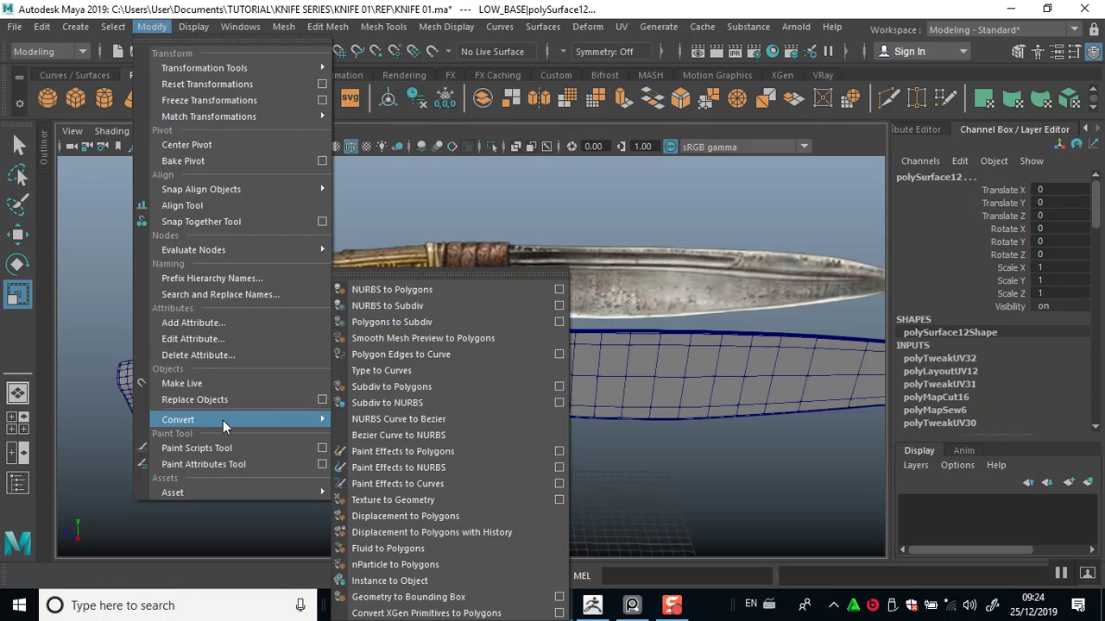
pyautogui.click(441, 338)
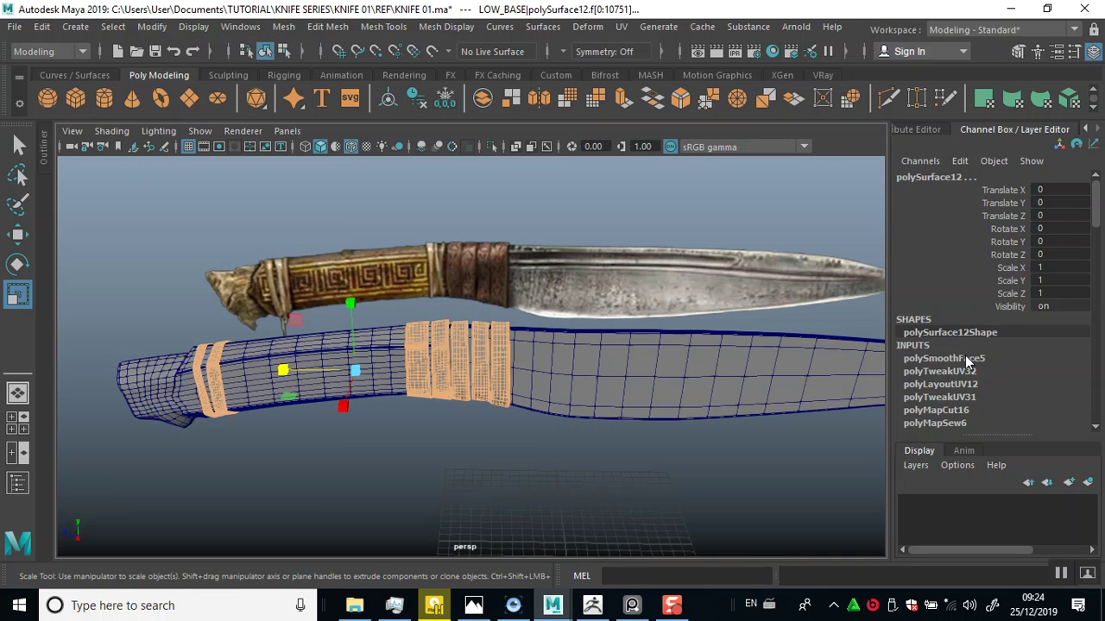
# Set the smoothing Divisions of the converted cloth and leather bands to 1 in the polySmoothFace5 node.
pyautogui.click(966, 357)
pyautogui.keyDown('alt'); pyautogui.moveTo(470, 332); pyautogui.dragTo(390, 365); pyautogui.keyUp('alt')
pyautogui.keyDown('alt'); pyautogui.moveTo(389, 365); pyautogui.dragTo(412, 467, button='right'); pyautogui.keyUp('alt')
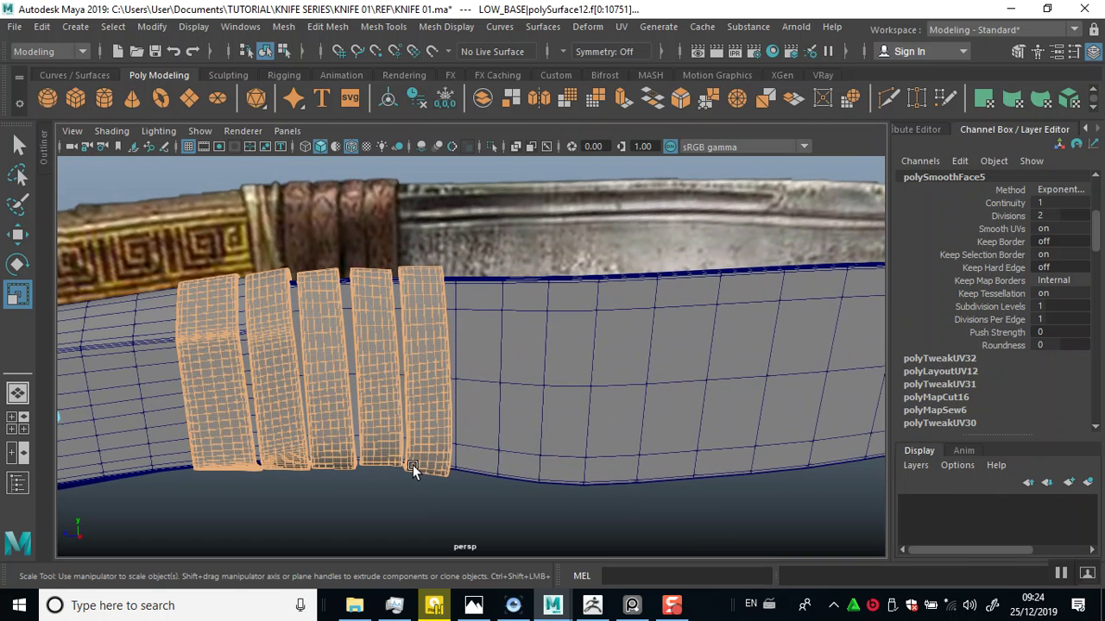
pyautogui.doubleClick(1045, 217)
pyautogui.write('1')
pyautogui.press('Return')
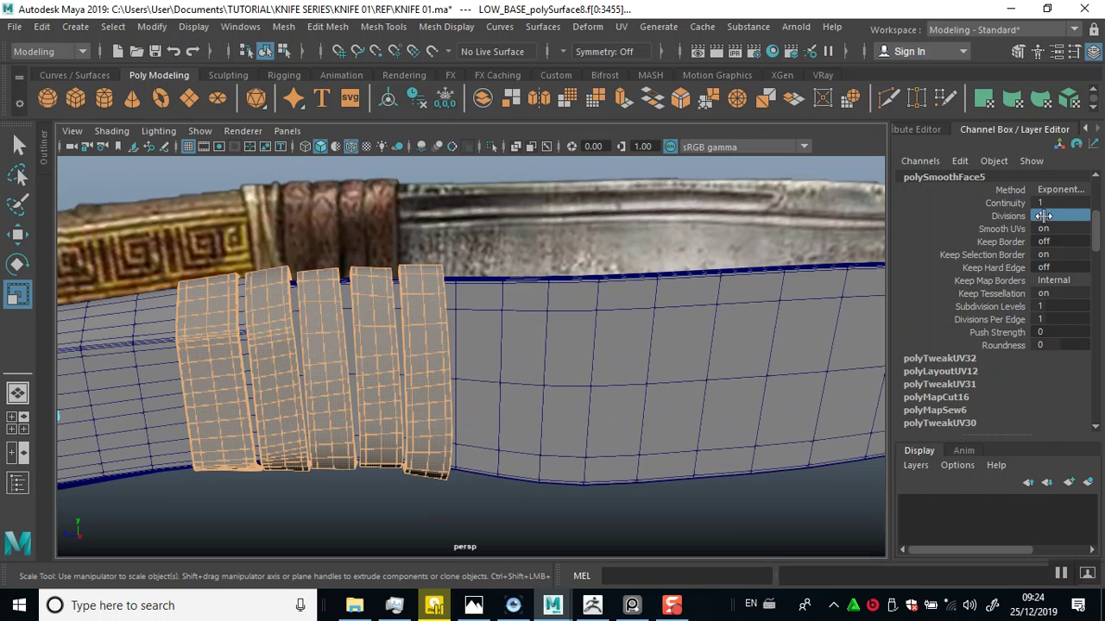
# Select the blade and the handle grip together and open Export Selection for them.
pyautogui.keyDown('alt'); pyautogui.moveTo(470, 456); pyautogui.dragTo(404, 351, button='right'); pyautogui.keyUp('alt')
pyautogui.keyDown('alt'); pyautogui.moveTo(403, 351); pyautogui.dragTo(134, 389); pyautogui.keyUp('alt')
pyautogui.click(134, 388)
pyautogui.keyDown('alt'); pyautogui.moveTo(353, 382); pyautogui.dragTo(421, 480); pyautogui.keyUp('alt')
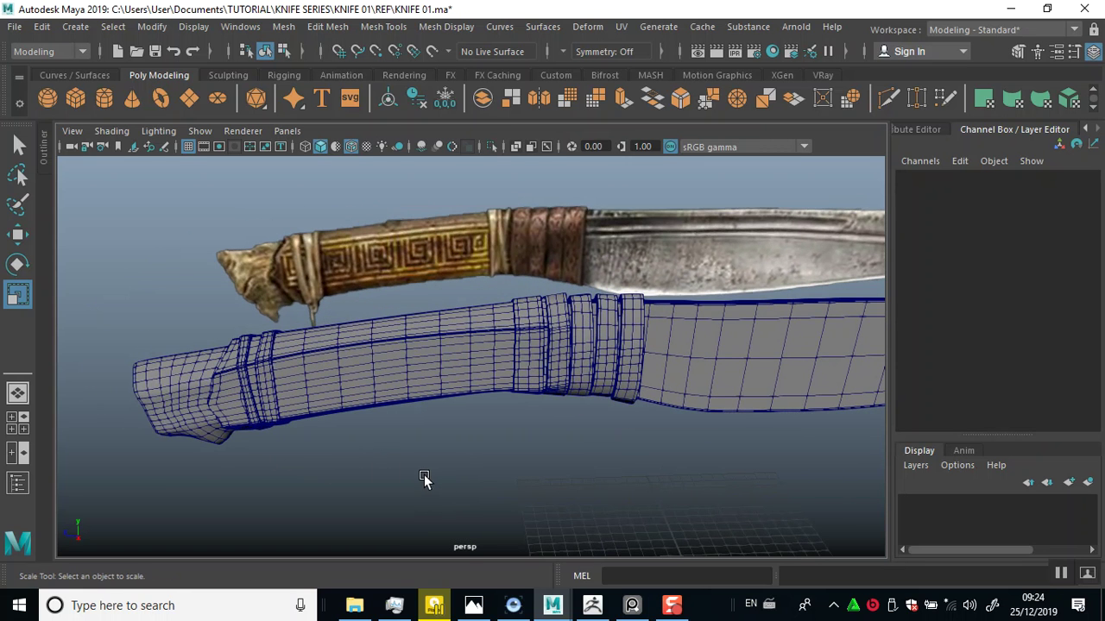
pyautogui.keyDown('alt'); pyautogui.moveTo(457, 446); pyautogui.dragTo(372, 425, button='right'); pyautogui.keyUp('alt')
pyautogui.scroll(-2, 372, 429)
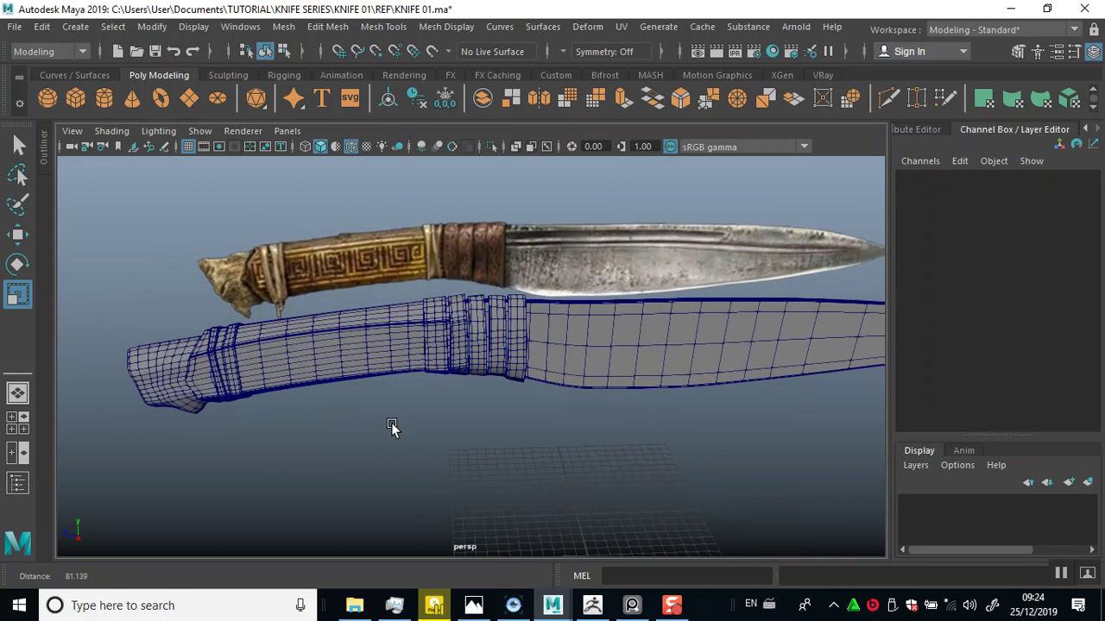
pyautogui.click(560, 350)
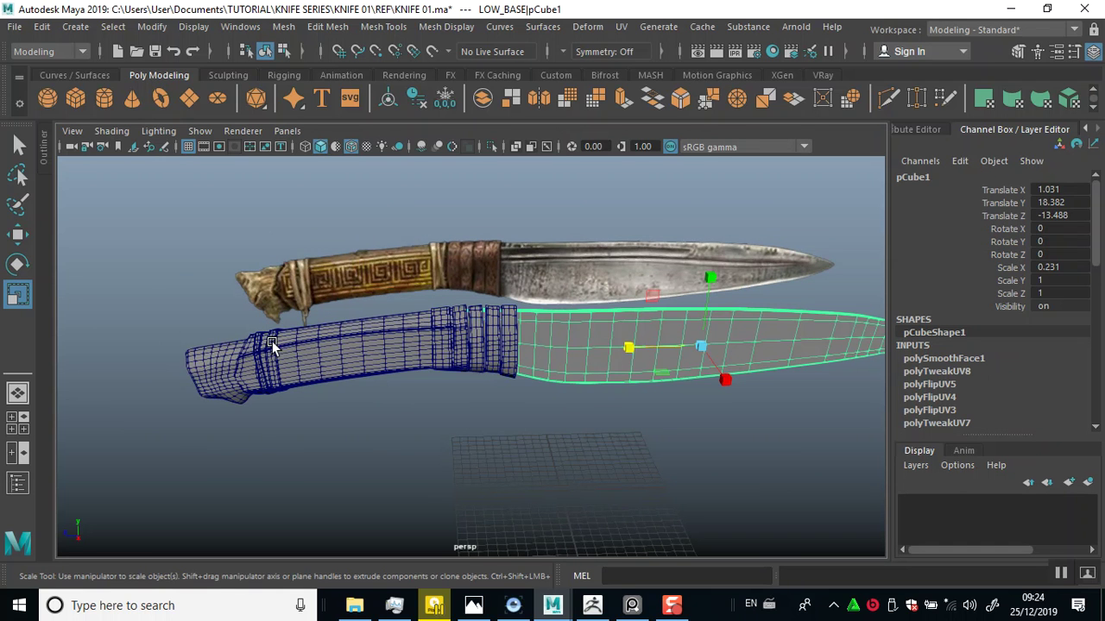
pyautogui.keyDown('shift'); pyautogui.click(272, 341); pyautogui.keyUp('shift')
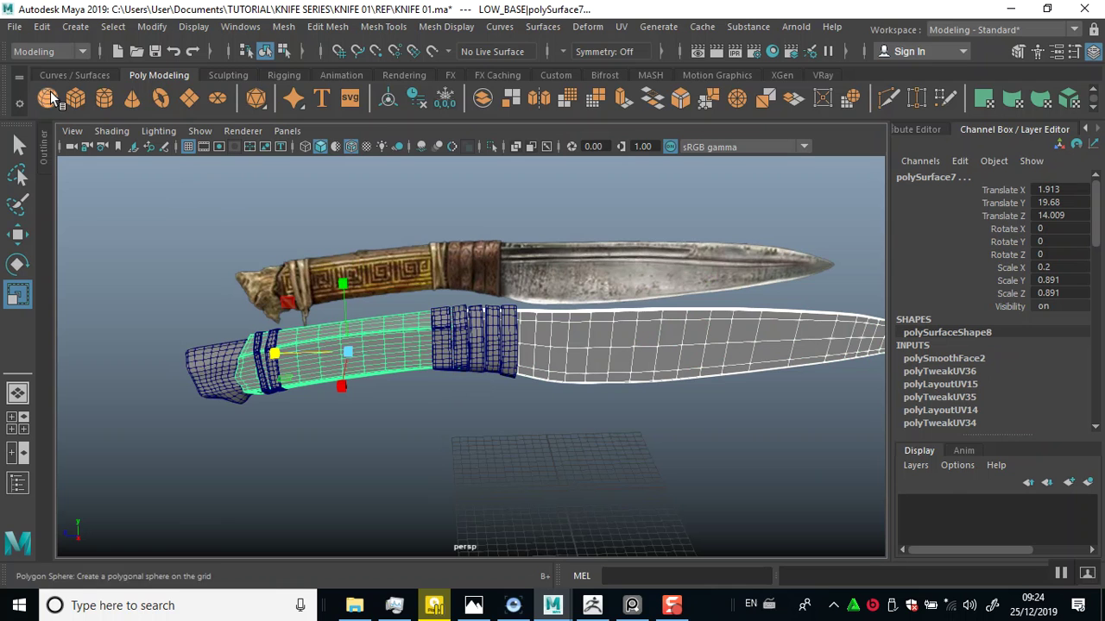
pyautogui.click(7, 29)
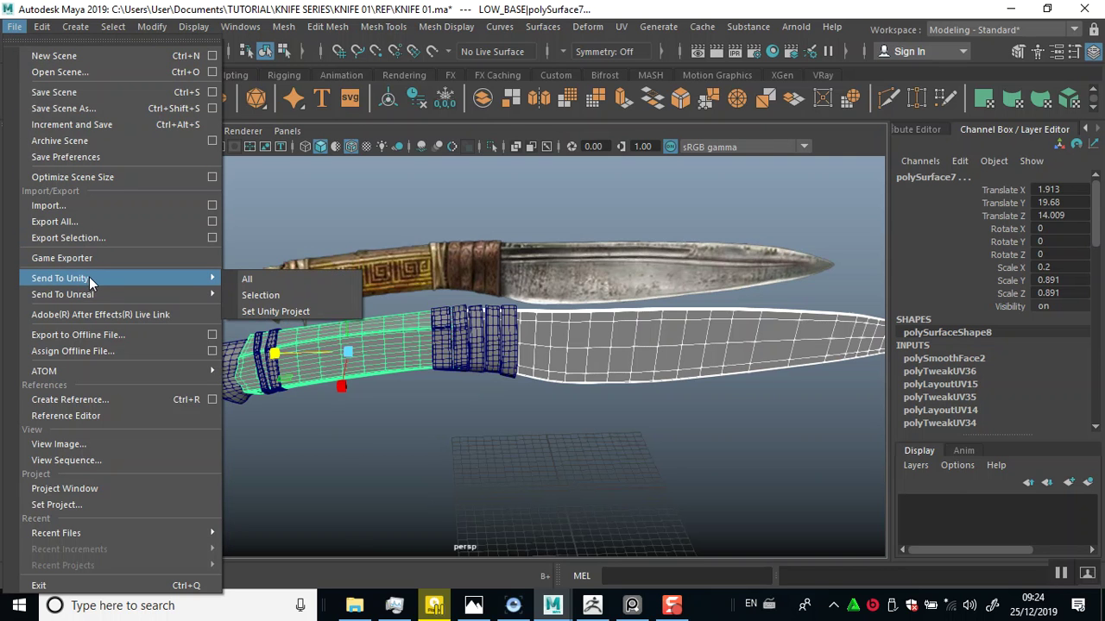
pyautogui.click(87, 231)
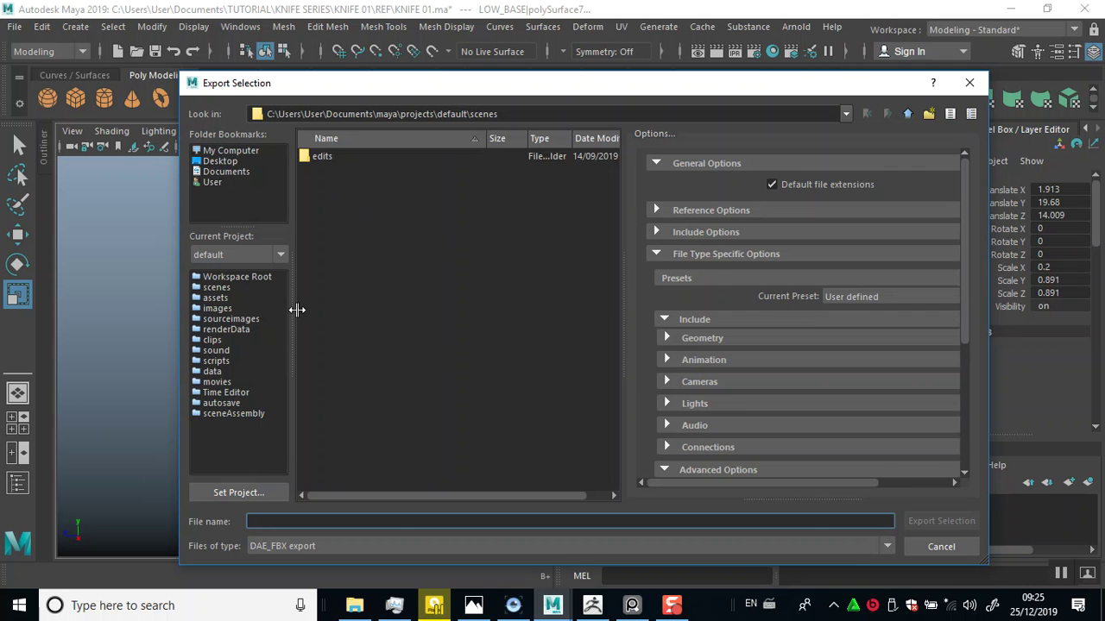
# Set the export file type to OBJexport.
pyautogui.scroll(-3, 785, 337)
pyautogui.scroll(-2, 800, 367)
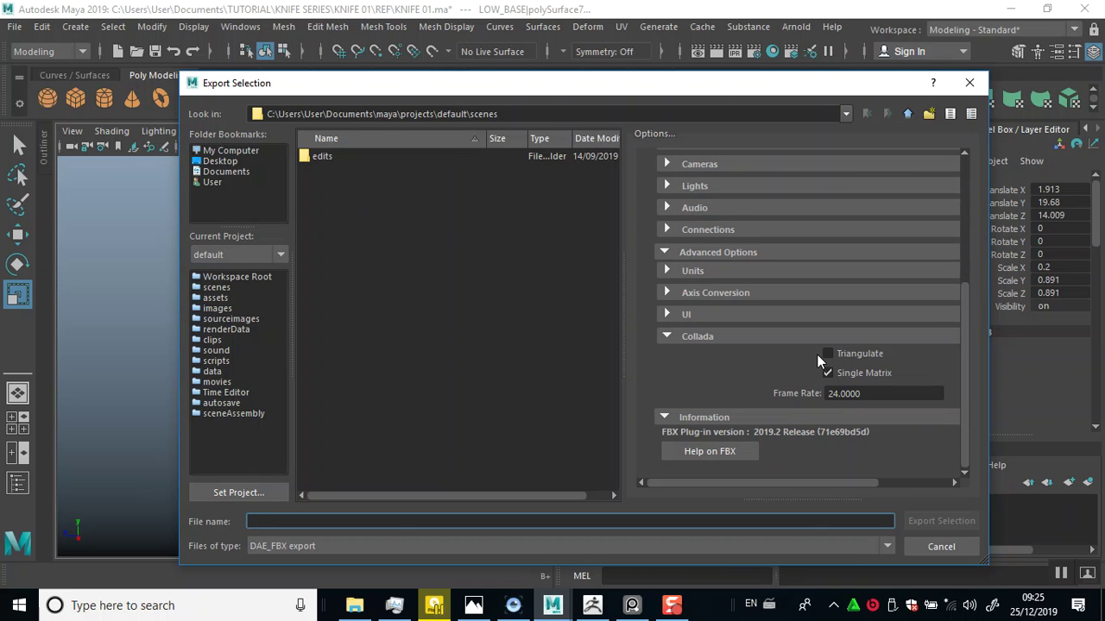
pyautogui.click(281, 547)
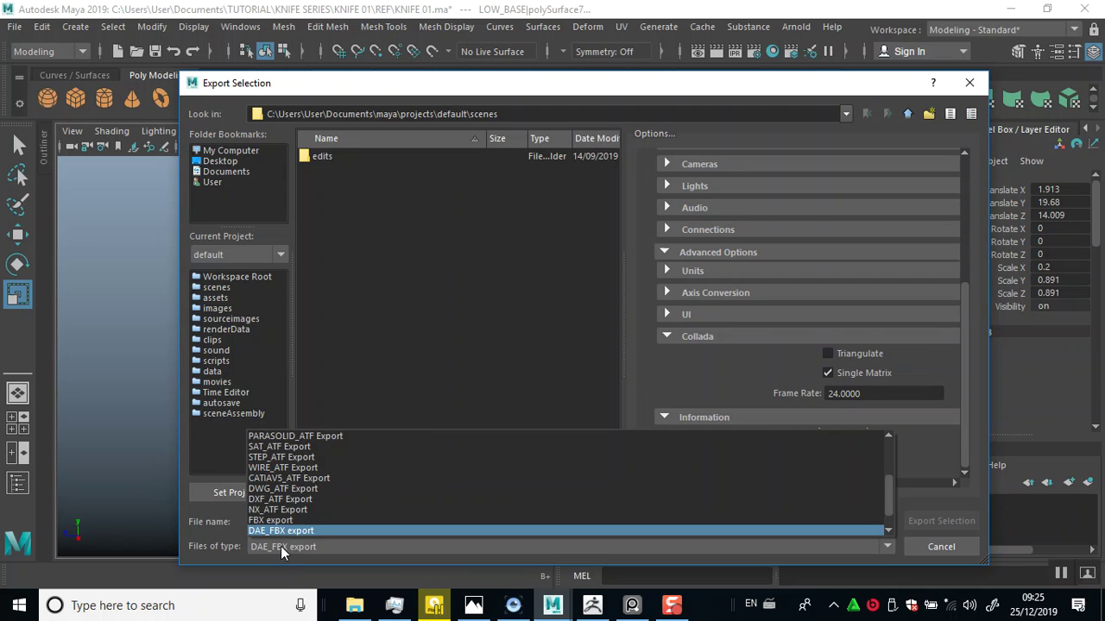
pyautogui.scroll(-3, 300, 527)
pyautogui.click(293, 524)
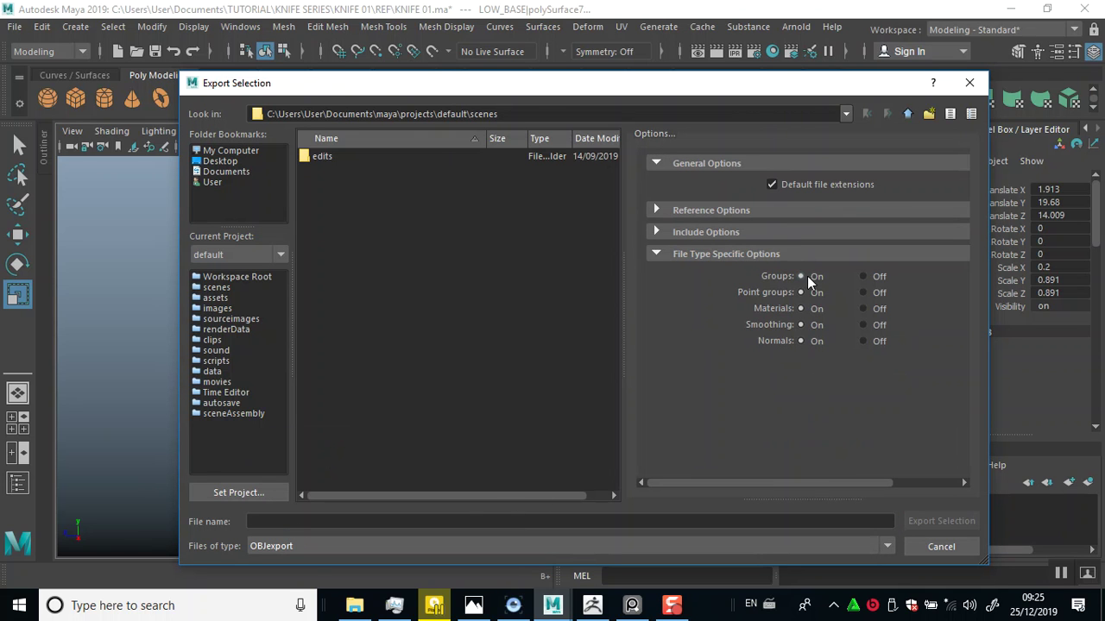
# Review the OBJ export's reference, include and file-type-specific options and the Desktop folder, and close the dialog without exporting.
pyautogui.click(661, 207)
pyautogui.click(660, 208)
pyautogui.click(655, 232)
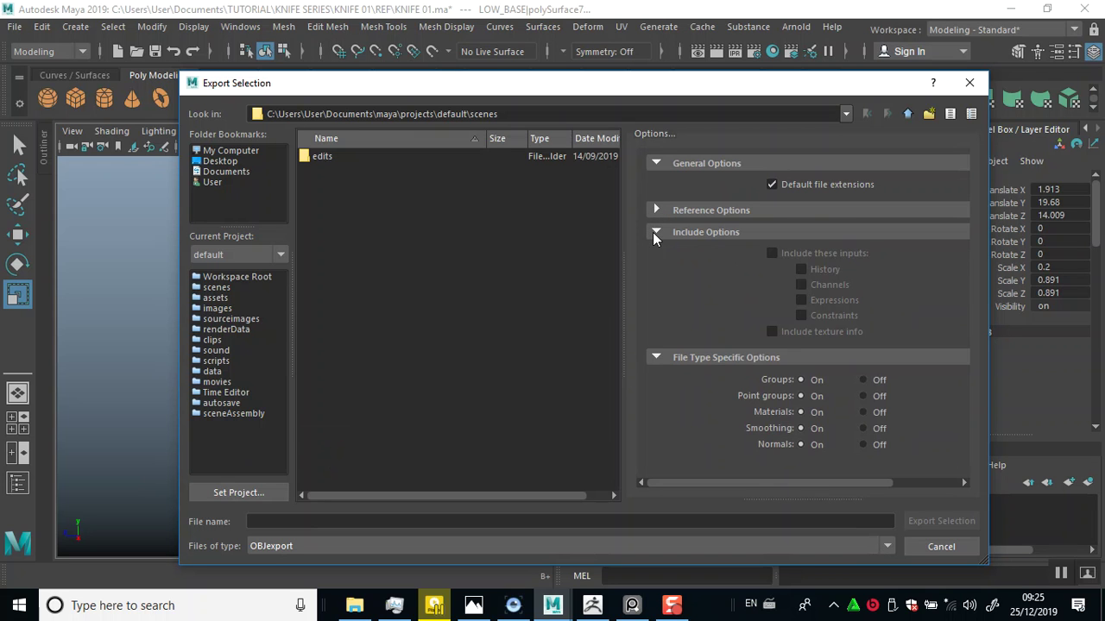
pyautogui.click(655, 233)
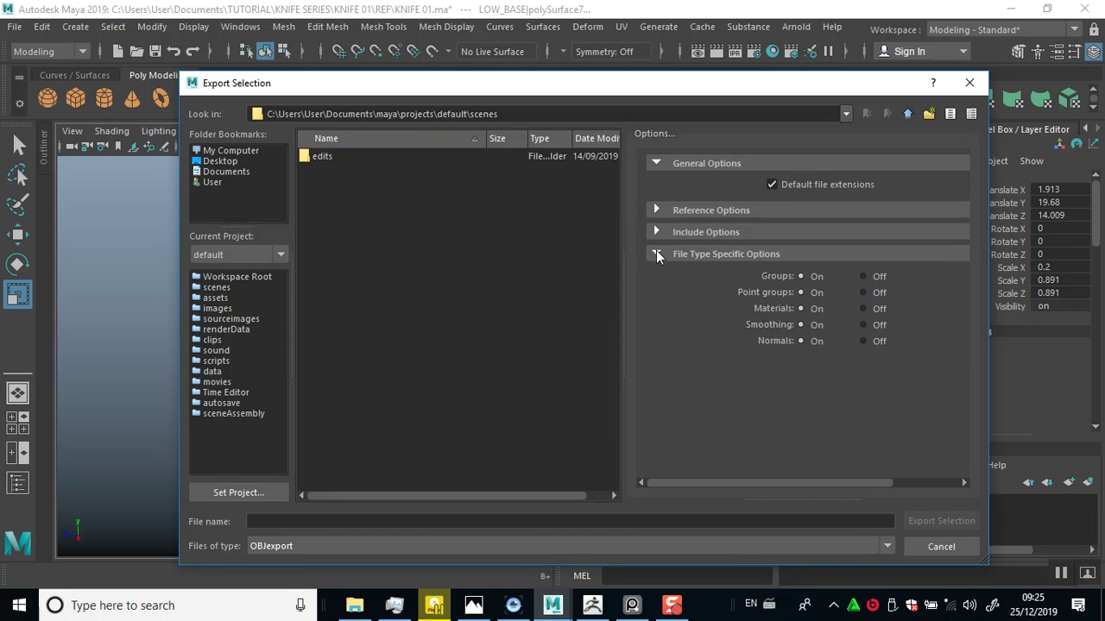
pyautogui.click(655, 254)
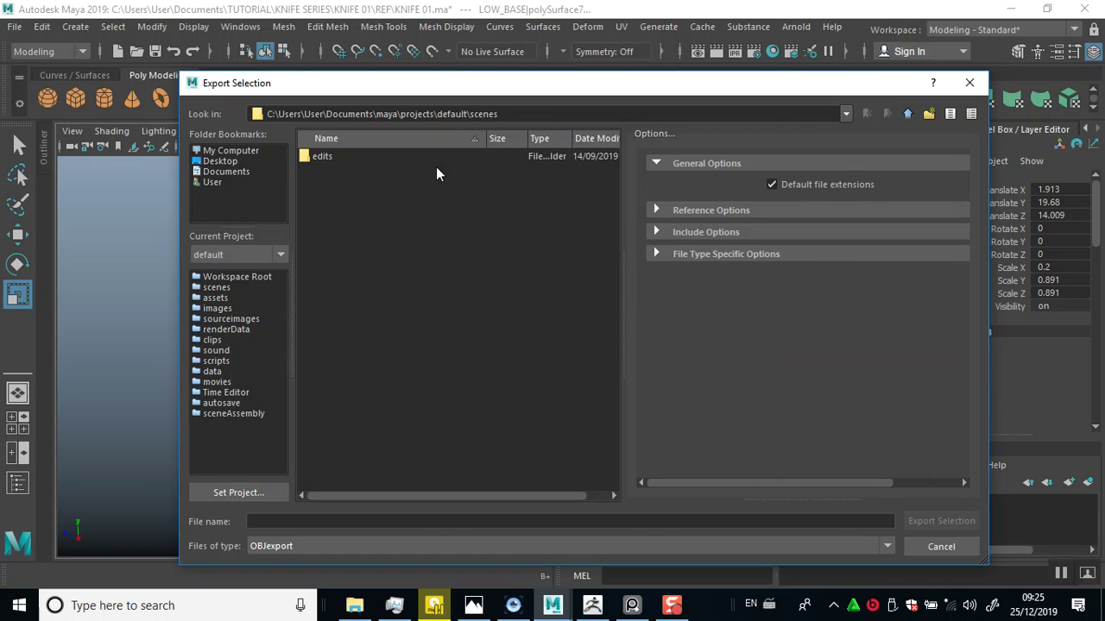
pyautogui.click(222, 162)
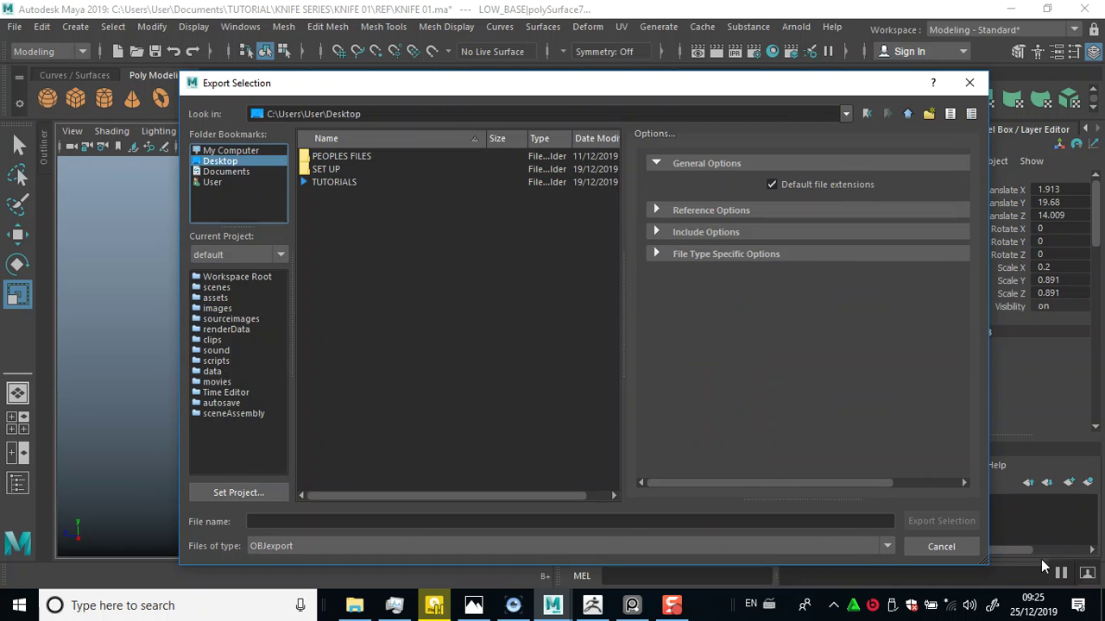
pyautogui.click(941, 546)
# Select the pommel, the cloth bands and the leather bands together, and drop that selection.
pyautogui.moveTo(400, 423)
pyautogui.keyDown('alt'); pyautogui.mouseDown()
pyautogui.moveTo(422, 418)
pyautogui.moveTo(404, 421)
pyautogui.mouseUp(); pyautogui.keyUp('alt')
pyautogui.scroll(3, 403, 421)
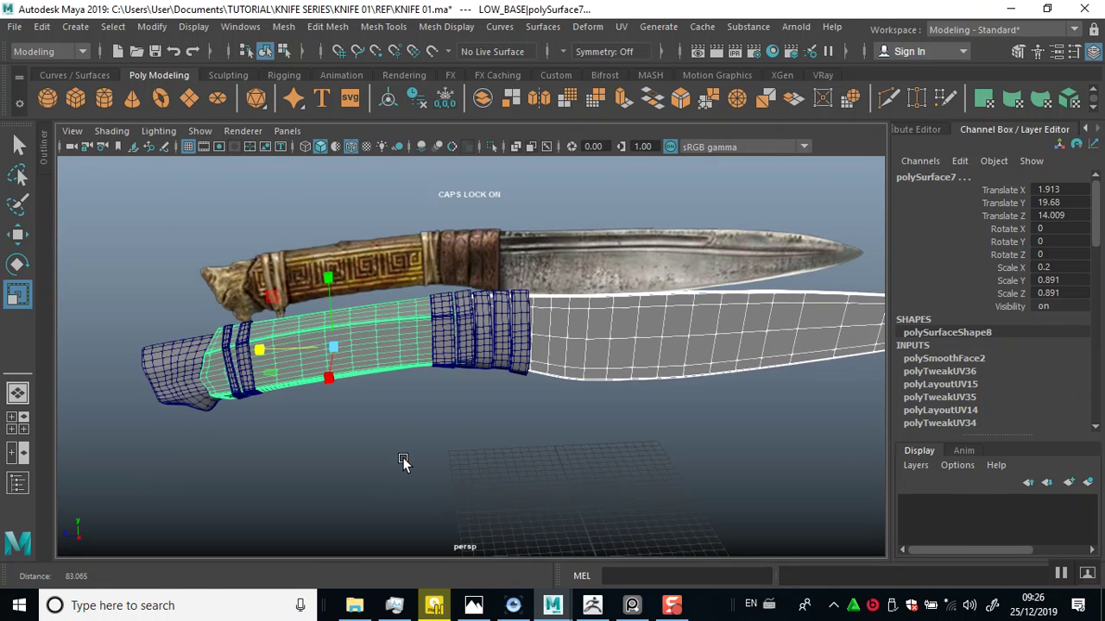
pyautogui.click(160, 354)
pyautogui.click(223, 367)
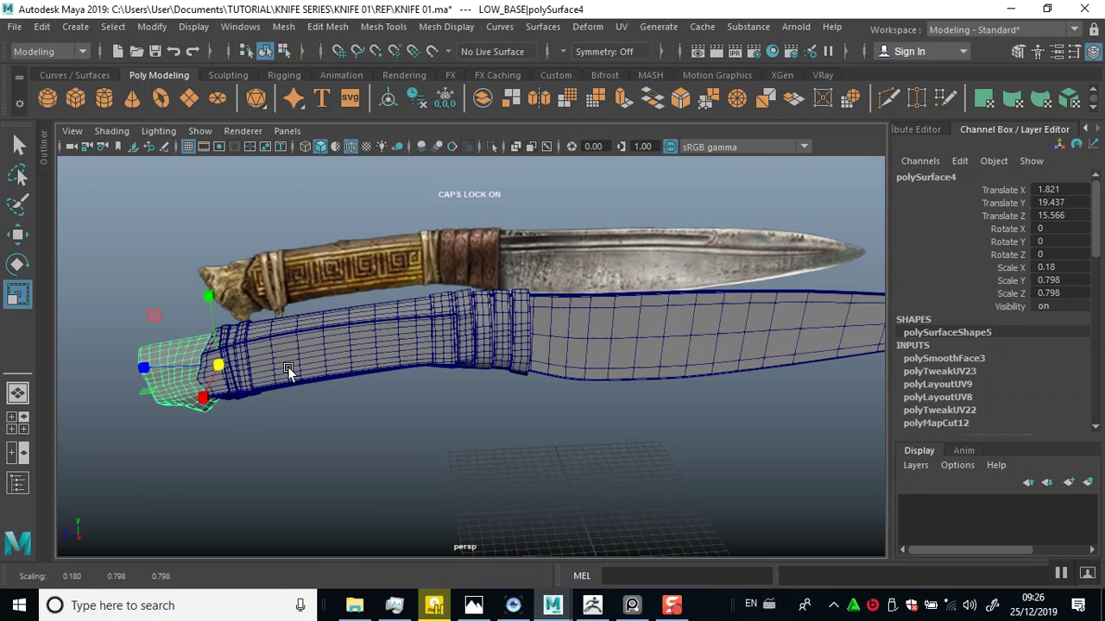
pyautogui.click(249, 358)
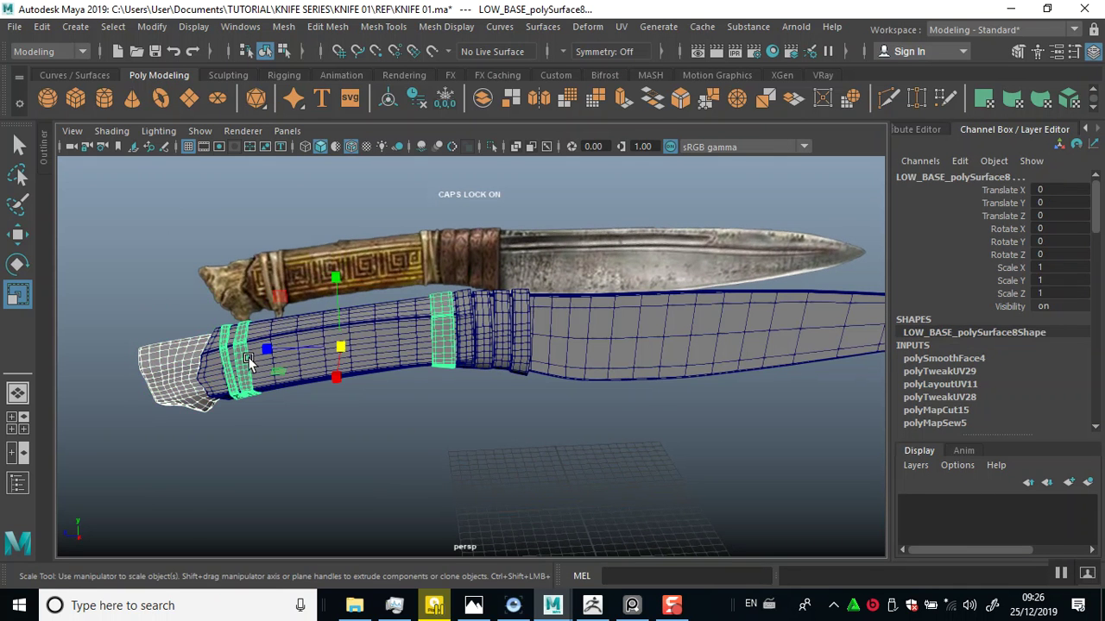
pyautogui.click(475, 349)
pyautogui.click(493, 345)
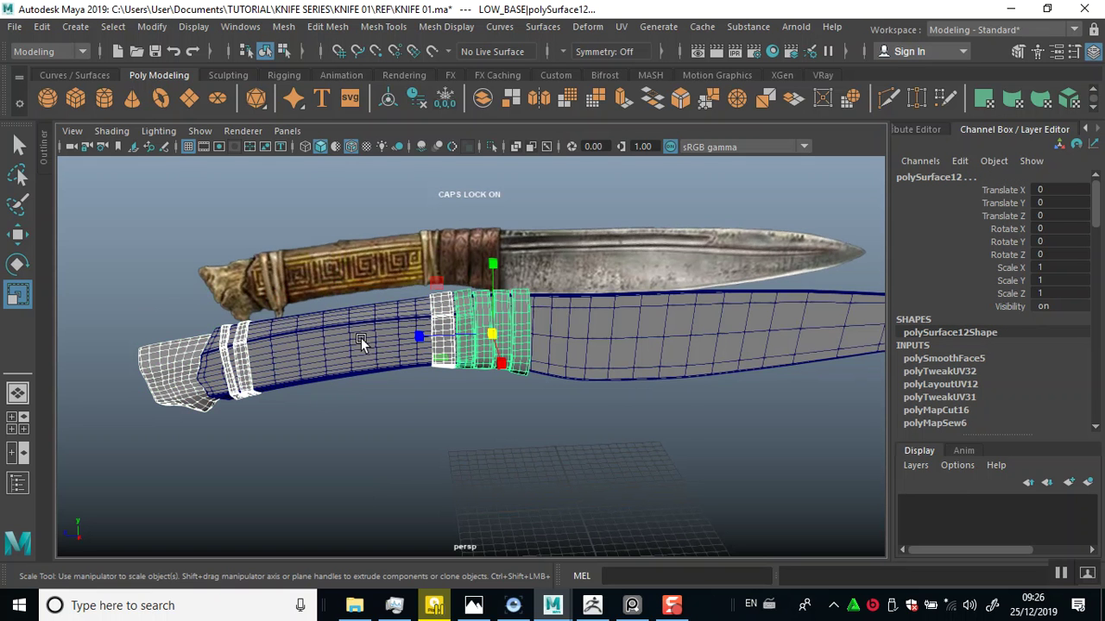
pyautogui.scroll(5, 285, 350)
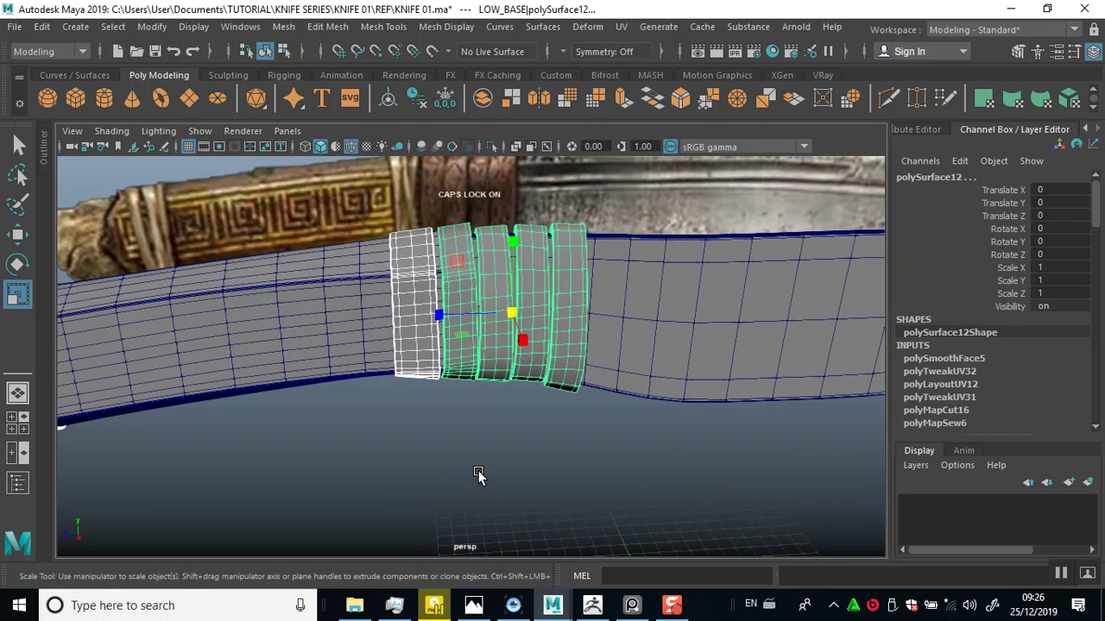
pyautogui.keyDown('alt'); pyautogui.moveTo(473, 390); pyautogui.dragTo(483, 380); pyautogui.keyUp('alt')
pyautogui.moveTo(484, 380)
pyautogui.keyDown('alt'); pyautogui.mouseDown(button='right')
pyautogui.moveTo(473, 336)
pyautogui.moveTo(476, 372)
pyautogui.mouseUp(button='right'); pyautogui.keyUp('alt')
pyautogui.keyDown('alt'); pyautogui.moveTo(477, 371); pyautogui.dragTo(483, 474); pyautogui.keyUp('alt')
pyautogui.click(474, 458)
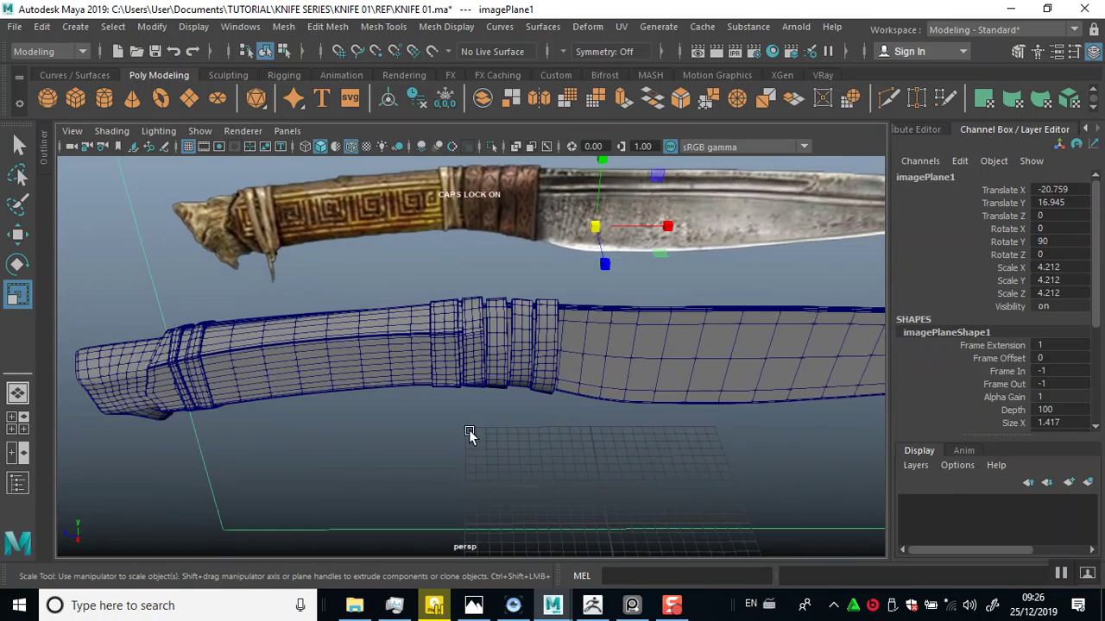
# Export the cloth bands on the handle as an OBJ file named CLOTH in the BASES folder.
pyautogui.click(455, 367)
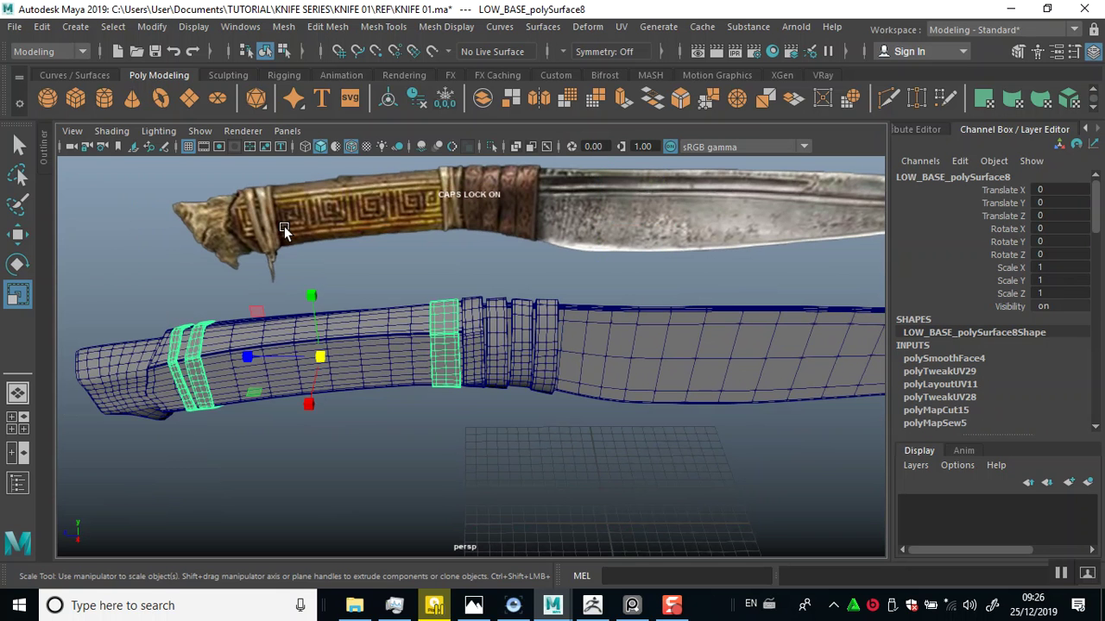
pyautogui.keyDown('alt'); pyautogui.moveTo(290, 384); pyautogui.dragTo(320, 390, button='middle'); pyautogui.keyUp('alt')
pyautogui.keyDown('alt'); pyautogui.moveTo(320, 390); pyautogui.dragTo(303, 247); pyautogui.keyUp('alt')
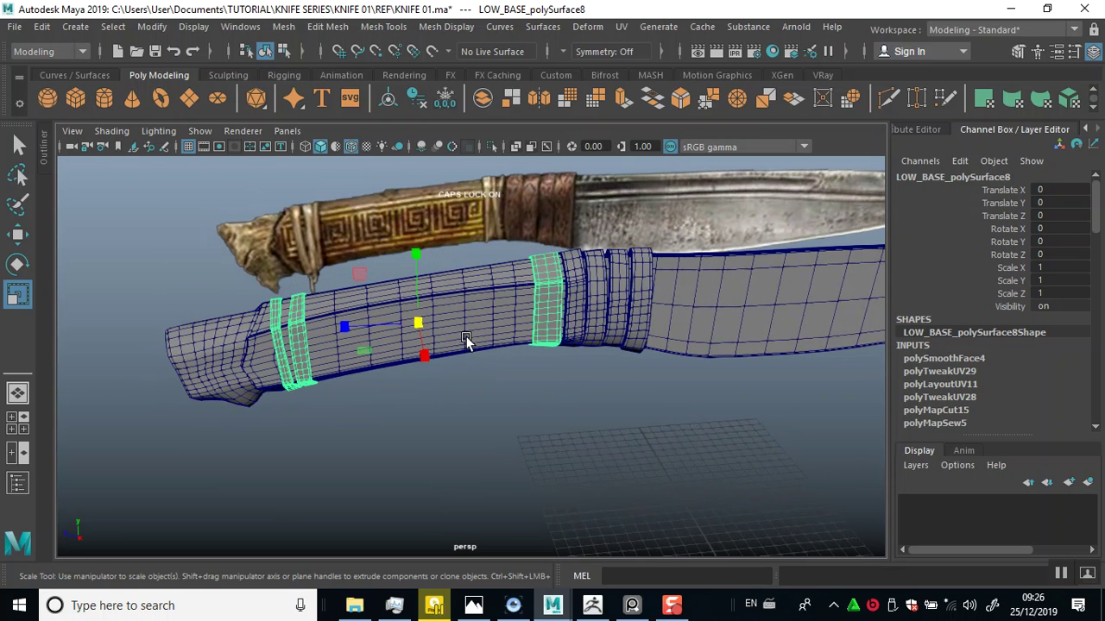
pyautogui.keyDown('alt'); pyautogui.moveTo(391, 259); pyautogui.dragTo(444, 345); pyautogui.keyUp('alt')
pyautogui.click(16, 27)
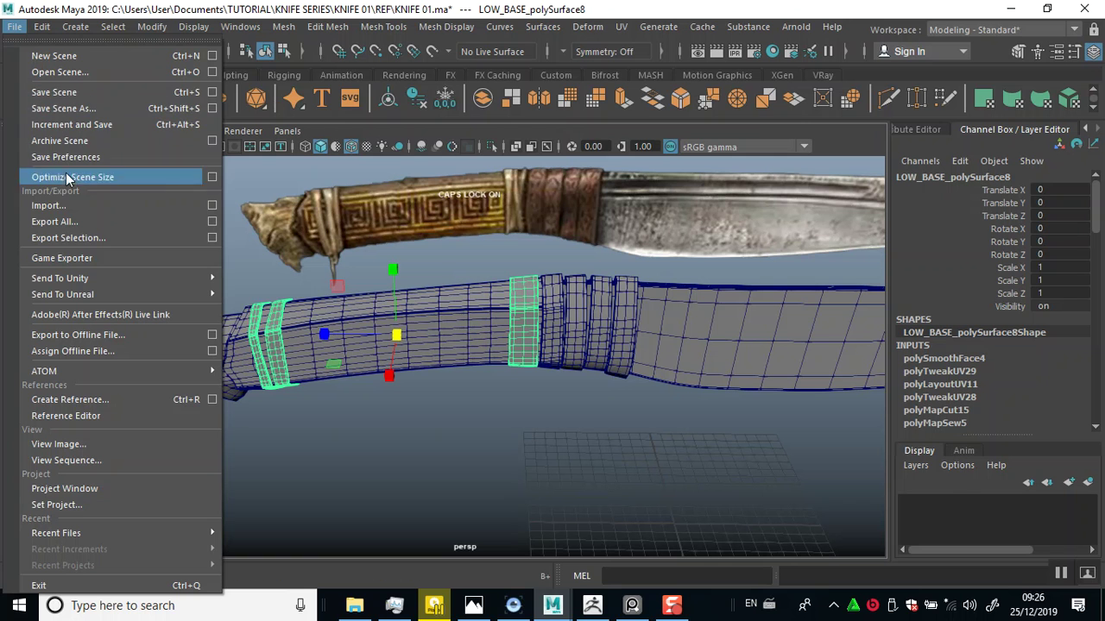
pyautogui.click(105, 240)
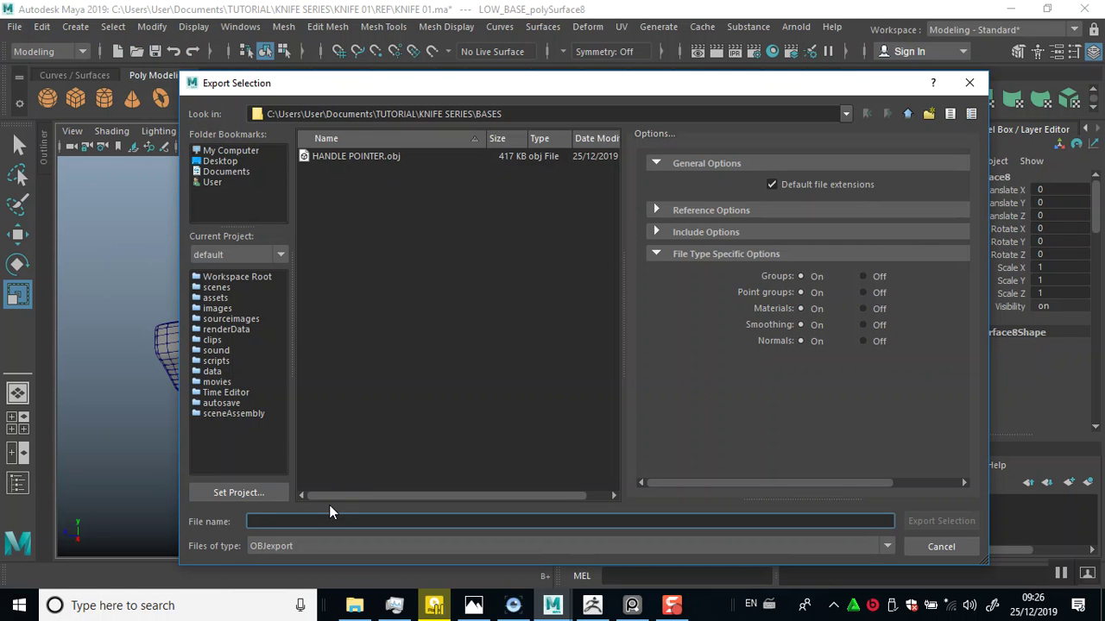
pyautogui.write('CLOTH')
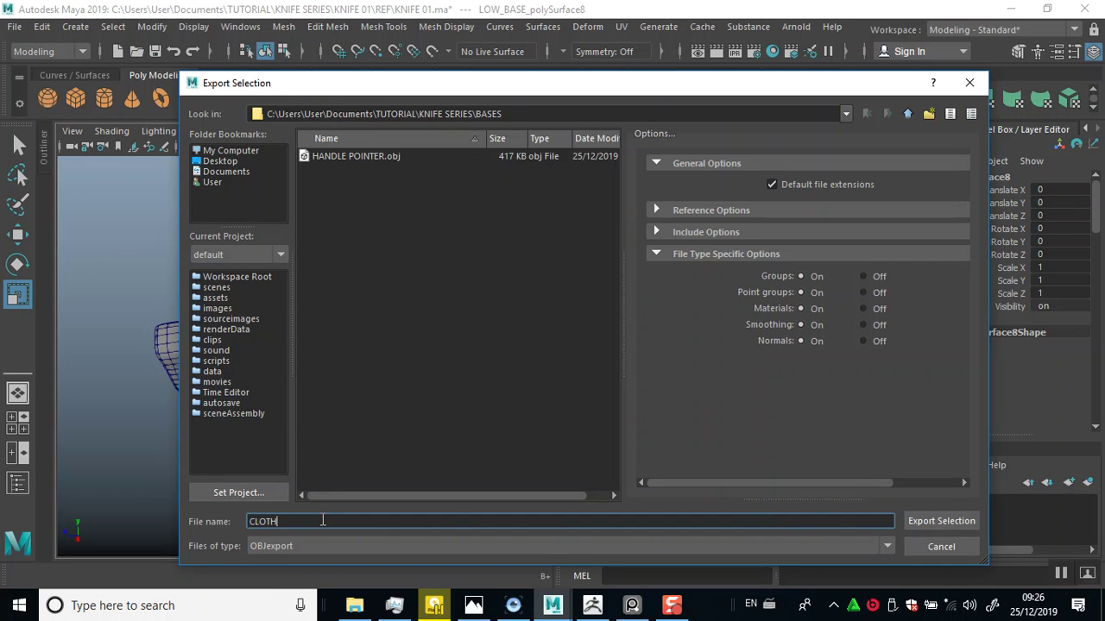
pyautogui.click(952, 521)
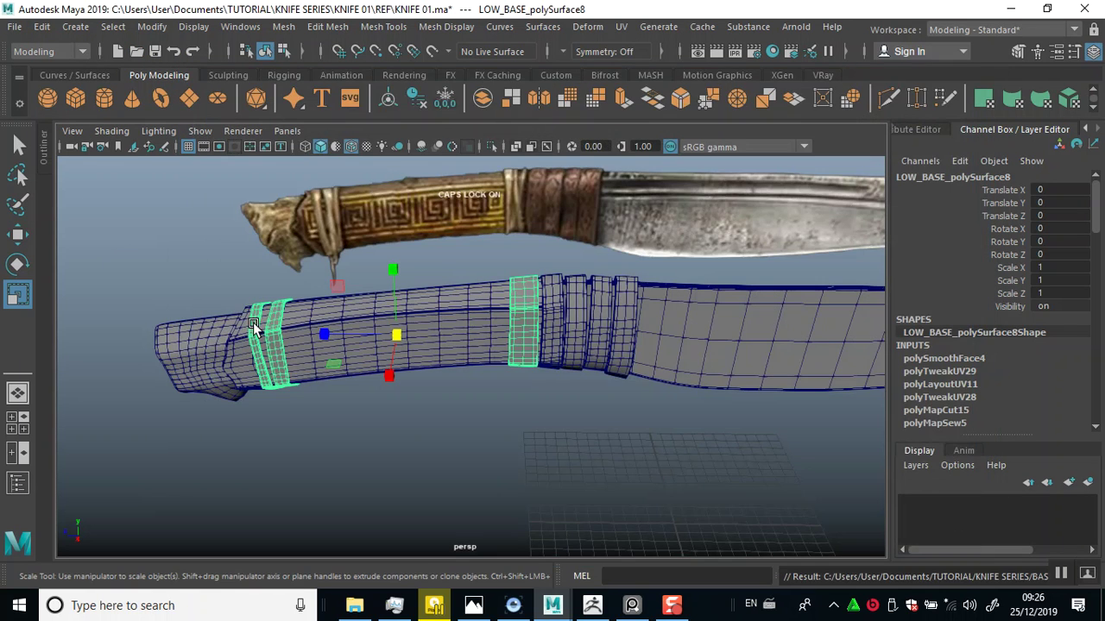
# Export the pommel at the handle's end as an OBJ file named WOOD BACK in the BASES folder.
pyautogui.click(195, 359)
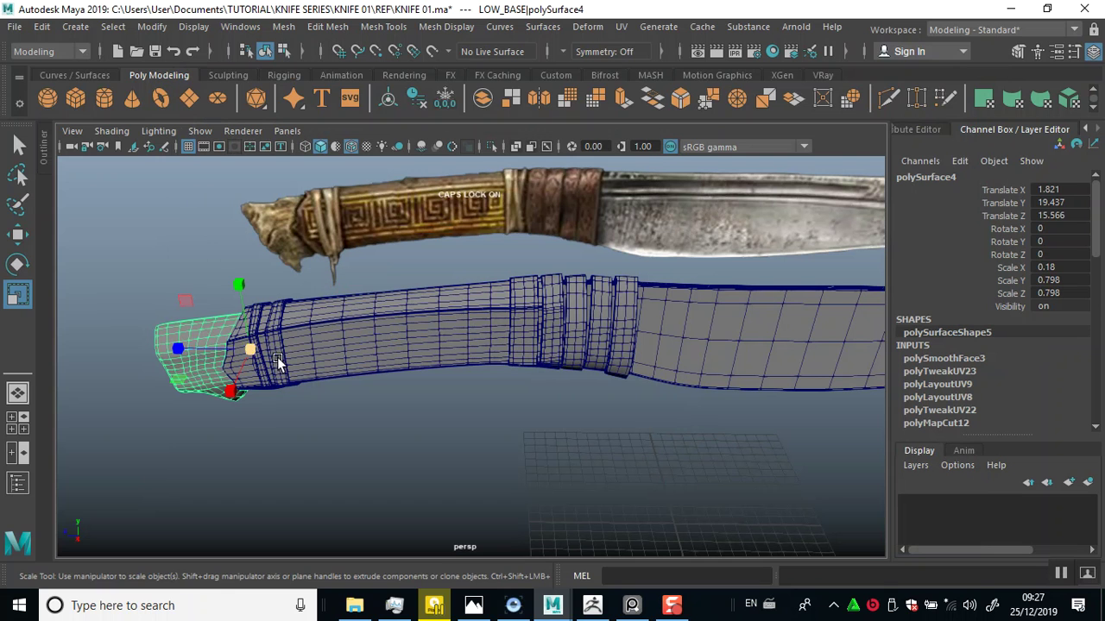
pyautogui.click(23, 31)
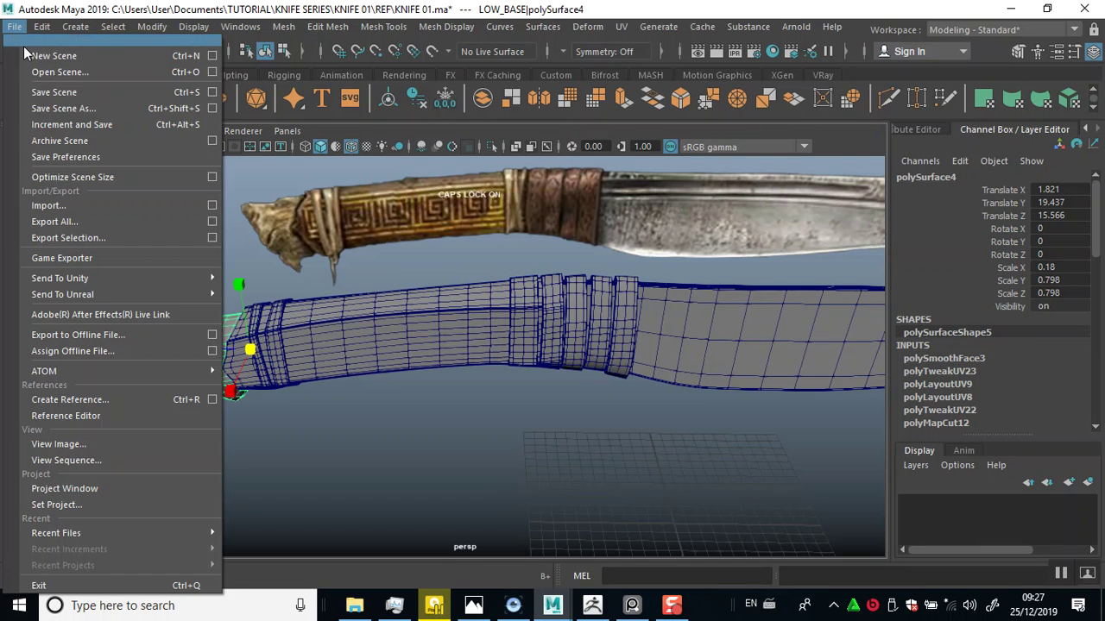
pyautogui.click(80, 234)
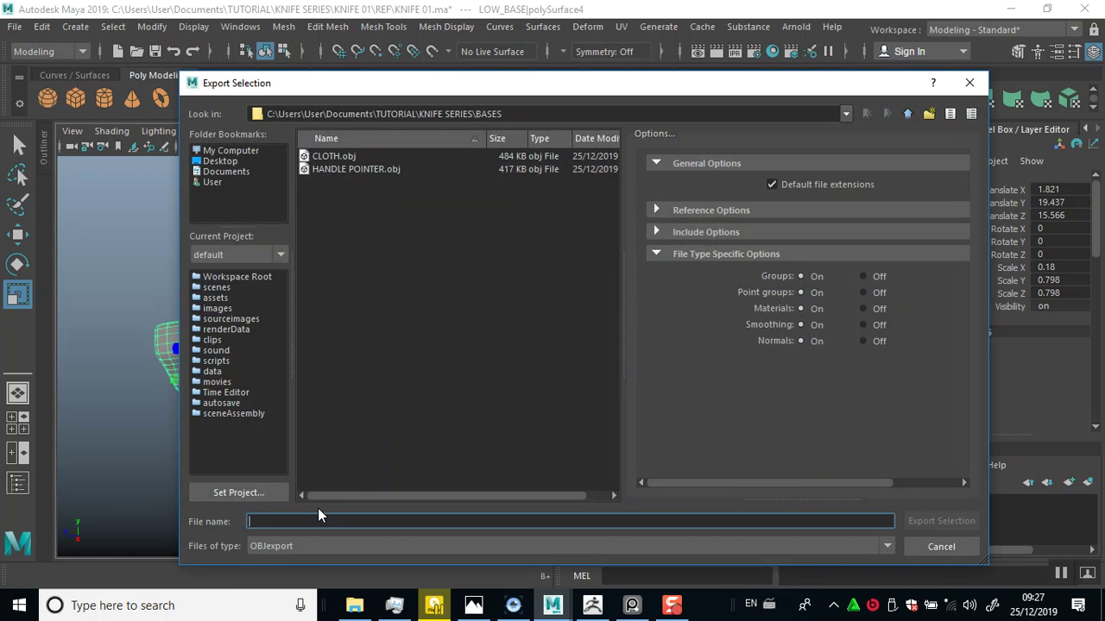
pyautogui.write('WOOD BACK')
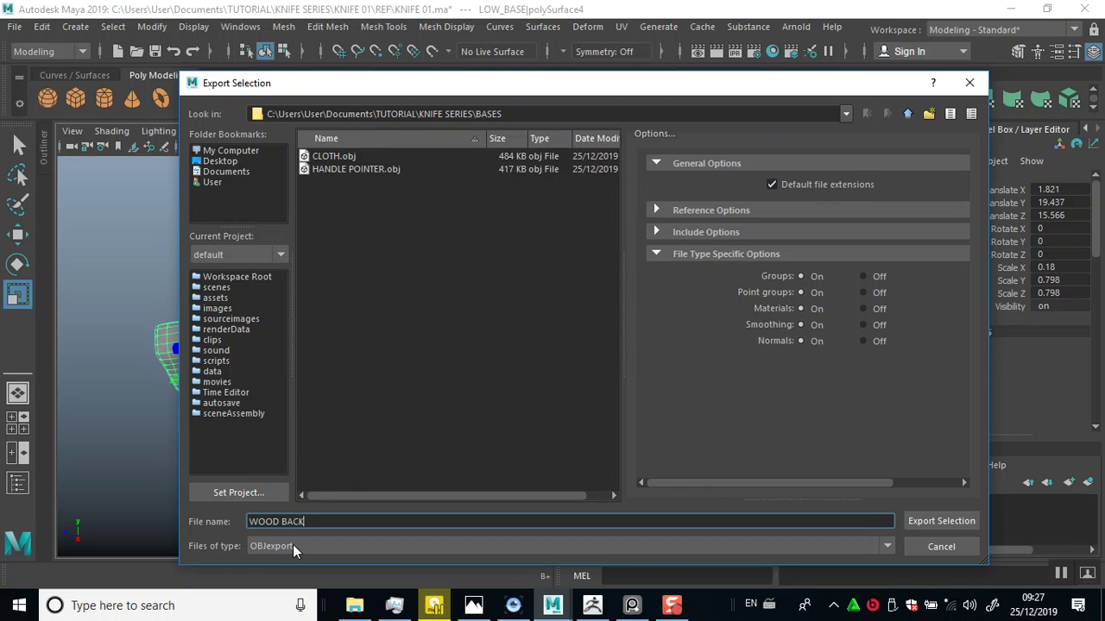
pyautogui.press('Return')
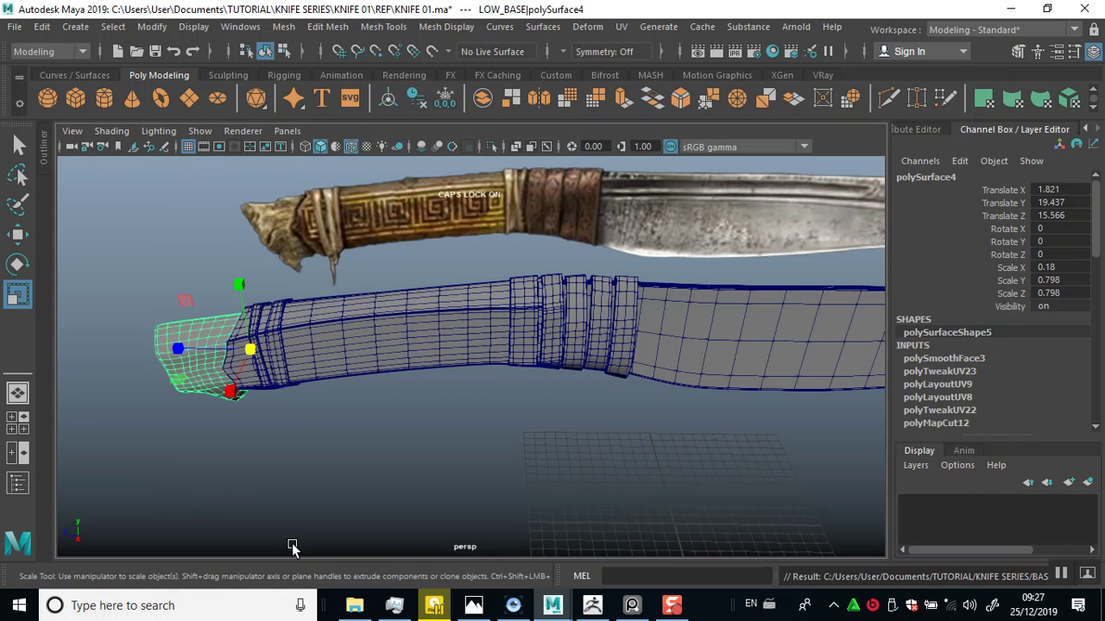
# Export the leather bands next to the blade as an OBJ file named LEATHER in the BASES folder.
pyautogui.click(573, 308)
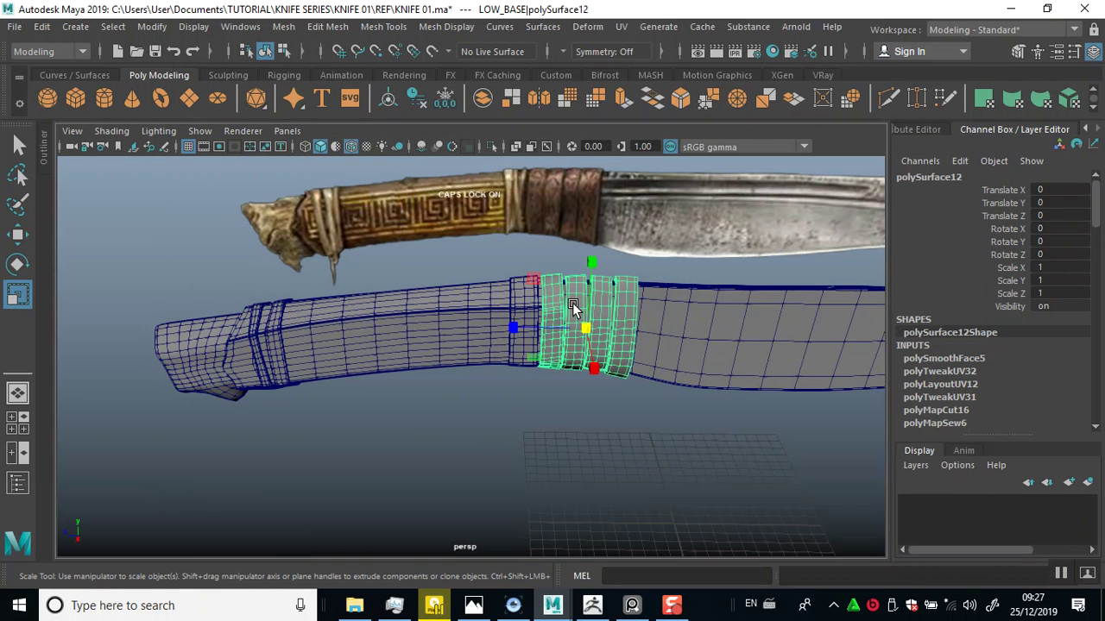
pyautogui.click(15, 28)
pyautogui.click(71, 238)
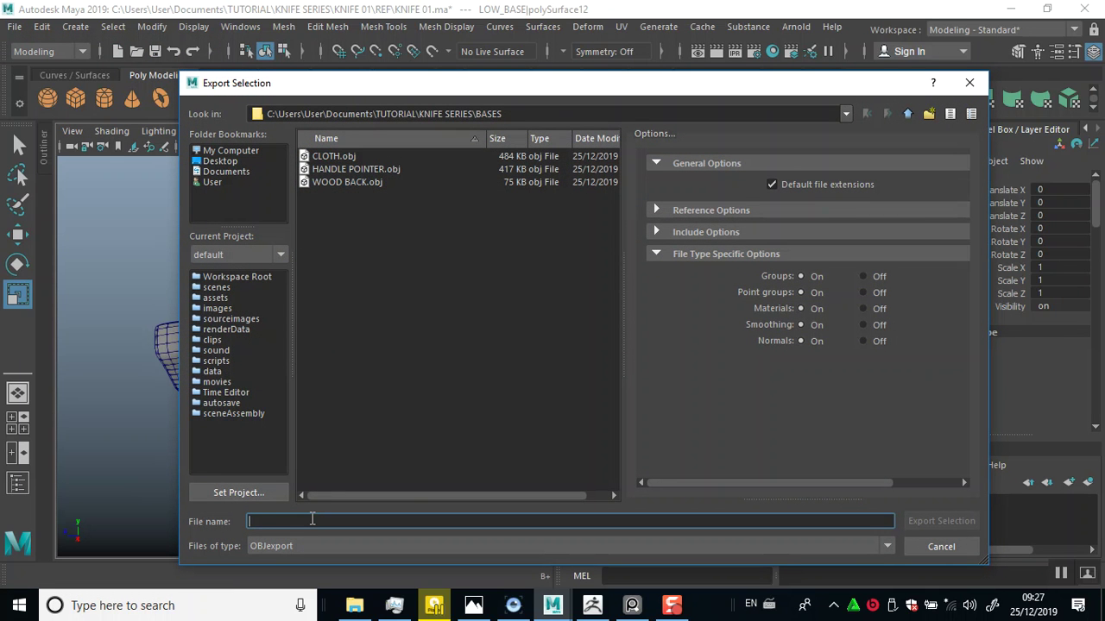
pyautogui.write('LEATHER')
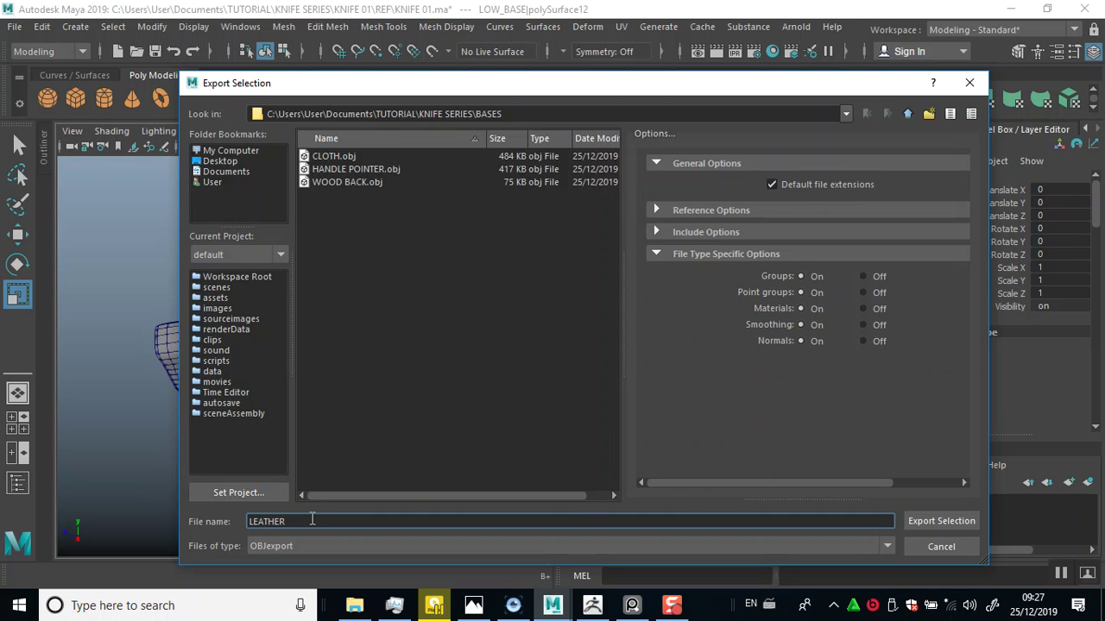
pyautogui.click(941, 522)
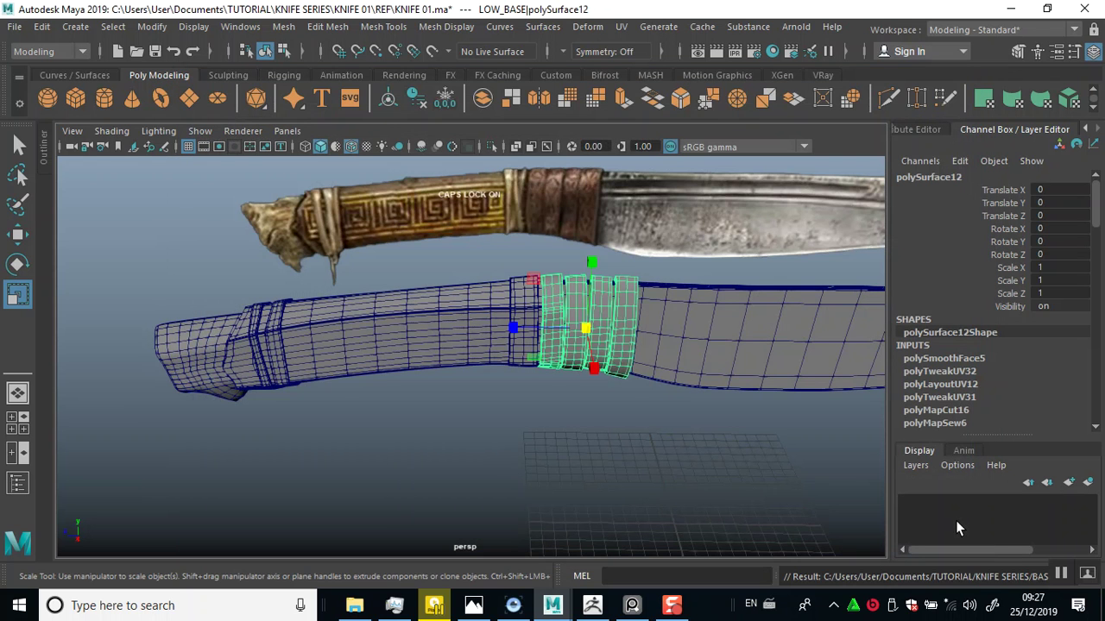
# Save the KNIFE 01.ma scene and close Maya, saving the remaining changes.
pyautogui.keyDown('alt'); pyautogui.moveTo(451, 369); pyautogui.dragTo(361, 377, button='middle'); pyautogui.keyUp('alt')
pyautogui.keyDown('alt'); pyautogui.moveTo(362, 377); pyautogui.dragTo(373, 364); pyautogui.keyUp('alt')
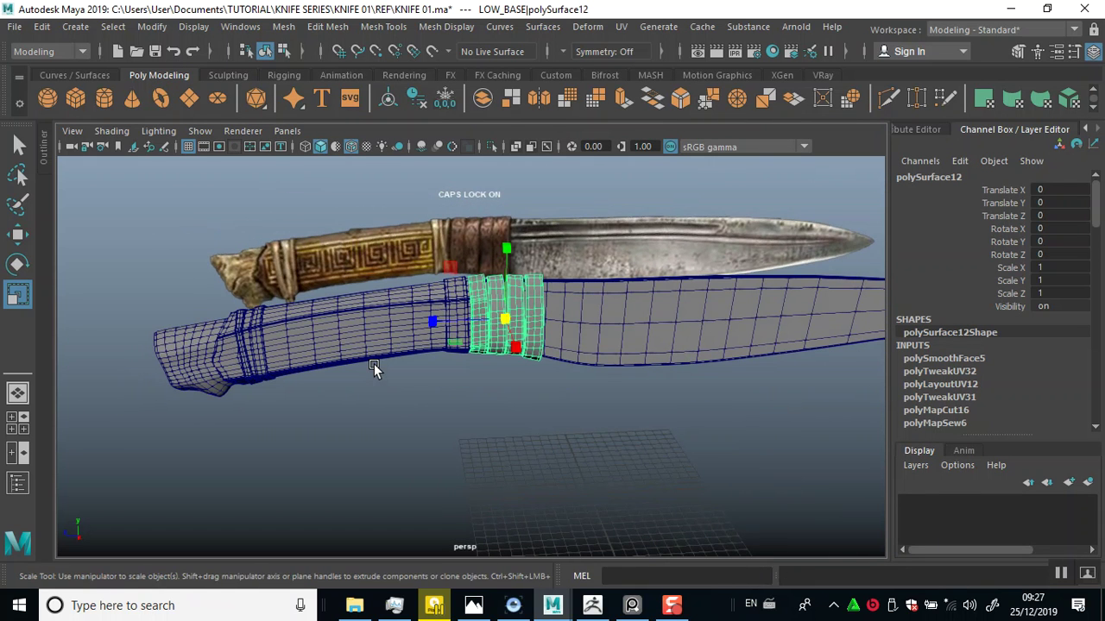
pyautogui.hotkey('ctrl', 's')
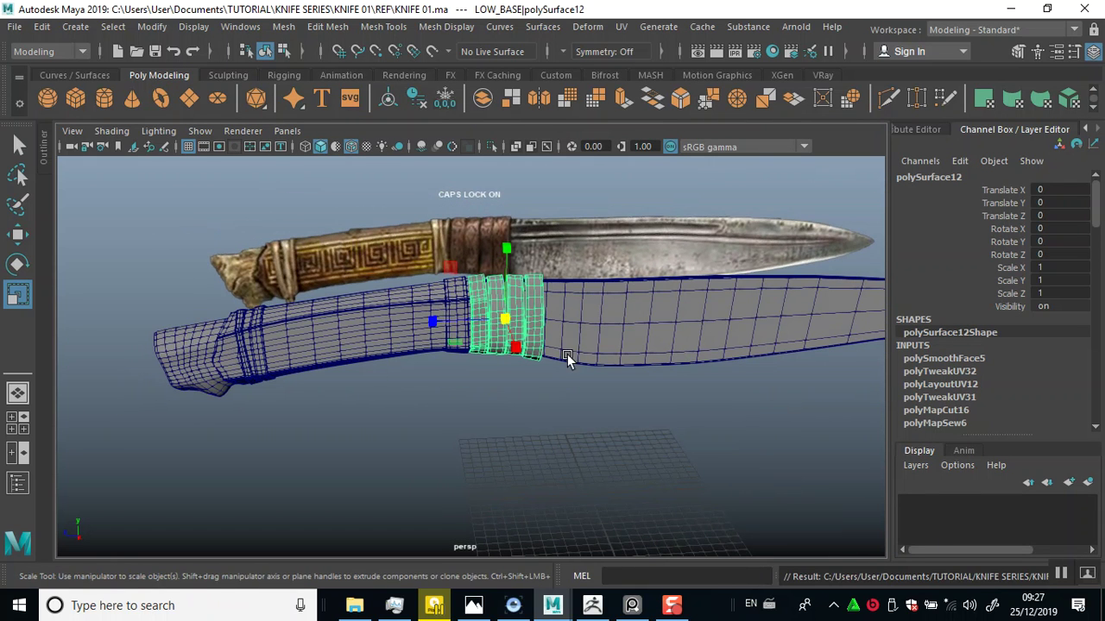
pyautogui.keyDown('alt'); pyautogui.moveTo(641, 408); pyautogui.dragTo(680, 338); pyautogui.keyUp('alt')
pyautogui.click(1084, 10)
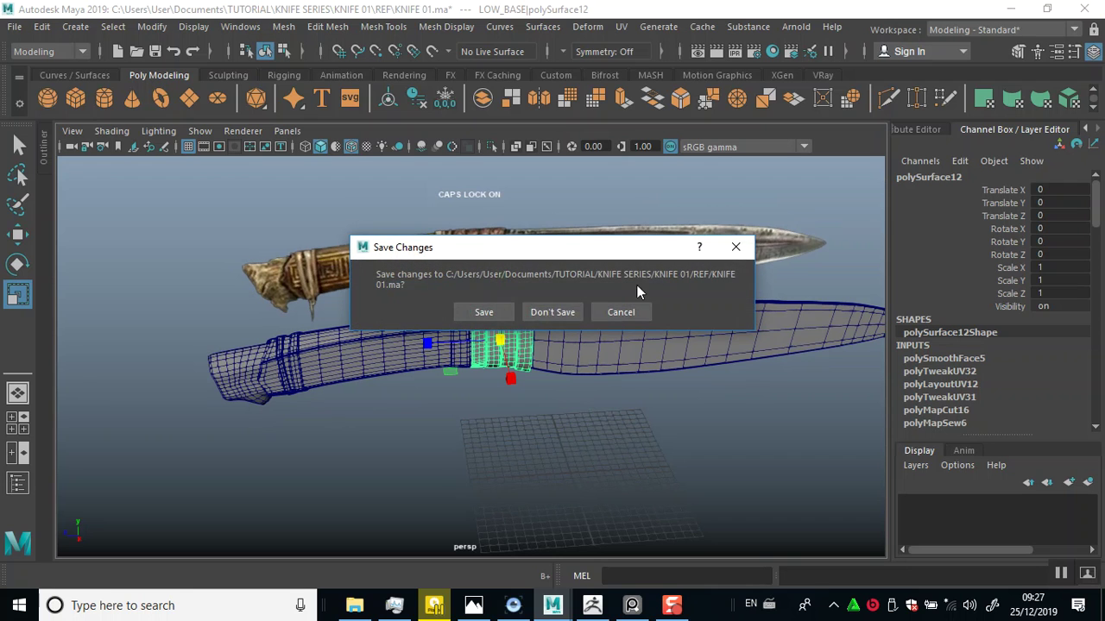
pyautogui.click(483, 313)
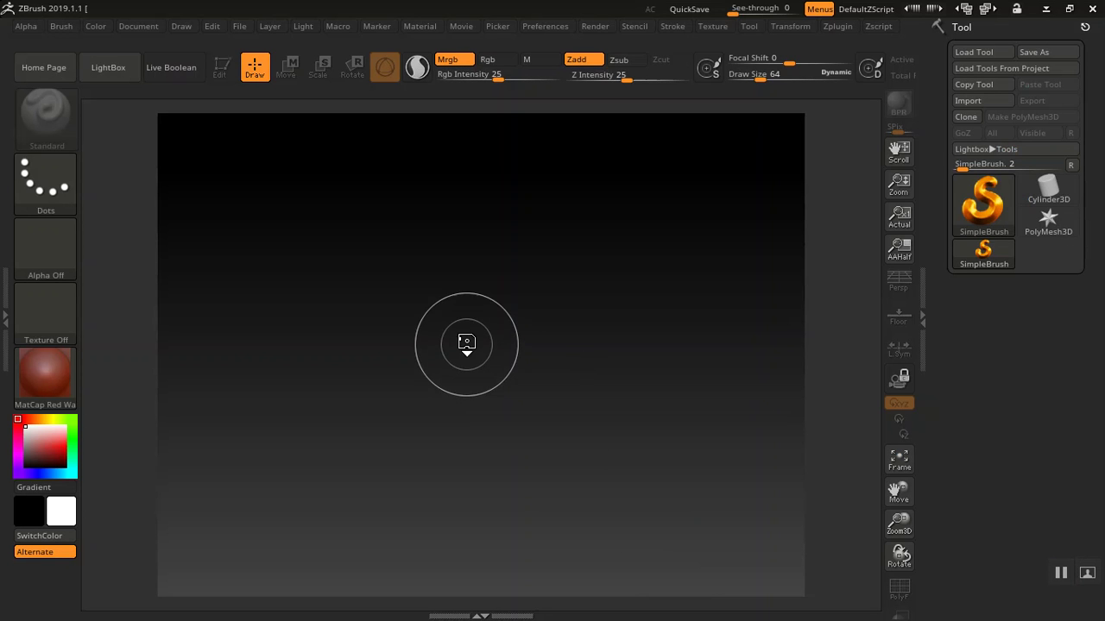
pyautogui.click(467, 345)
pyautogui.moveTo(595, 351)
pyautogui.mouseDown()
pyautogui.moveTo(438, 473)
pyautogui.moveTo(552, 246)
pyautogui.moveTo(582, 320)
pyautogui.mouseUp()
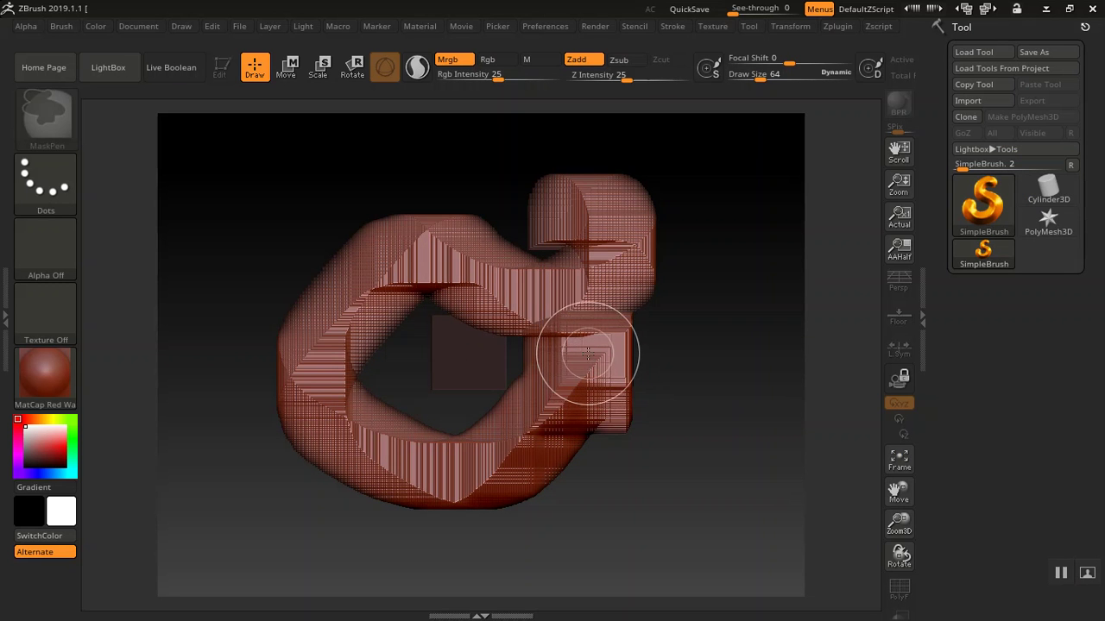
pyautogui.hotkey('ctrl', 'n')
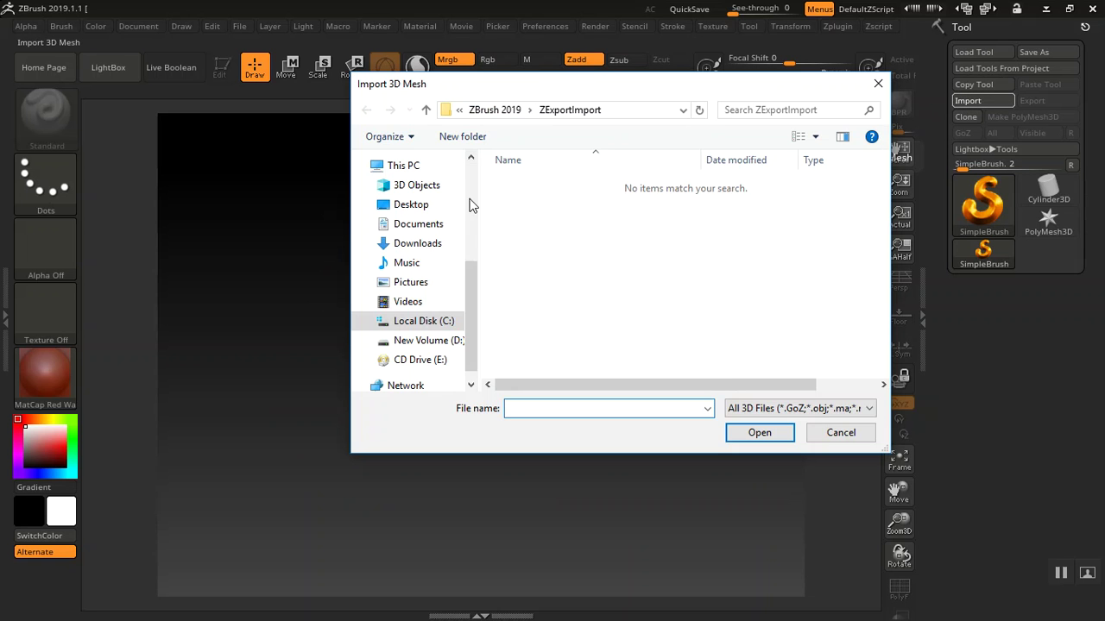
# Import the HANDLE POINTER mesh into ZBrush from the Documents folder's TUTORIAL, KNIFE SERIES, BASES path.
pyautogui.click(418, 225)
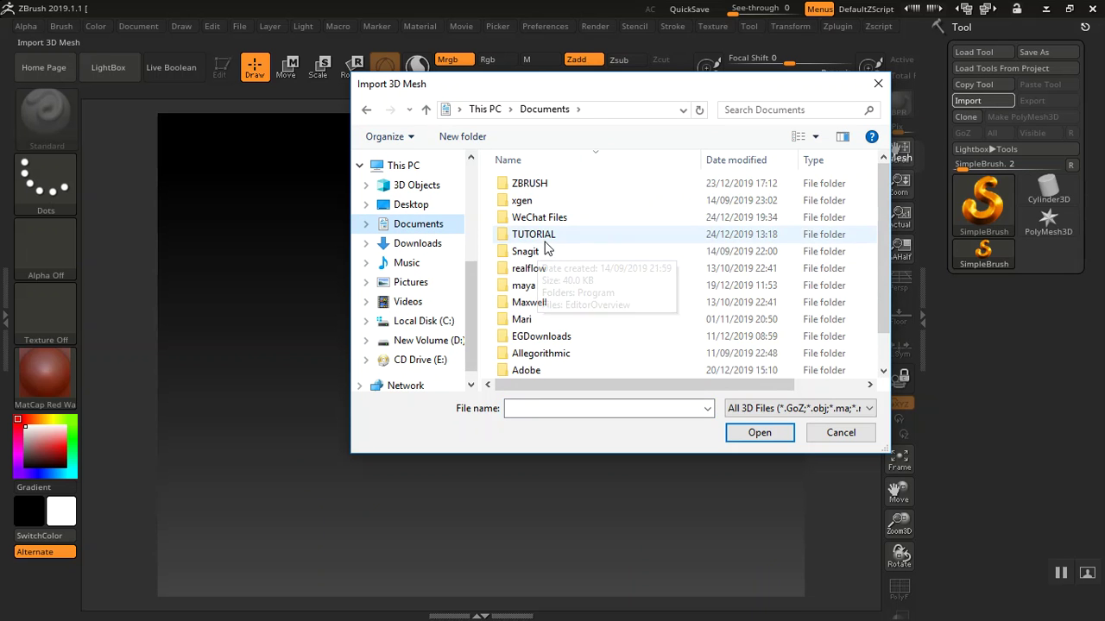
pyautogui.doubleClick(552, 235)
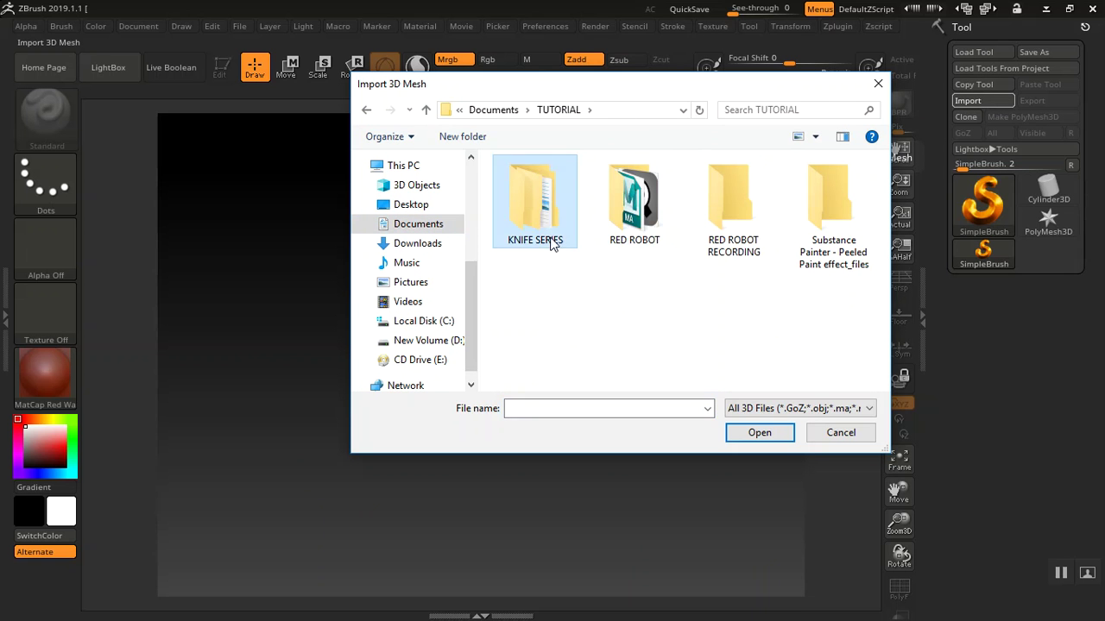
pyautogui.doubleClick(551, 229)
pyautogui.doubleClick(573, 188)
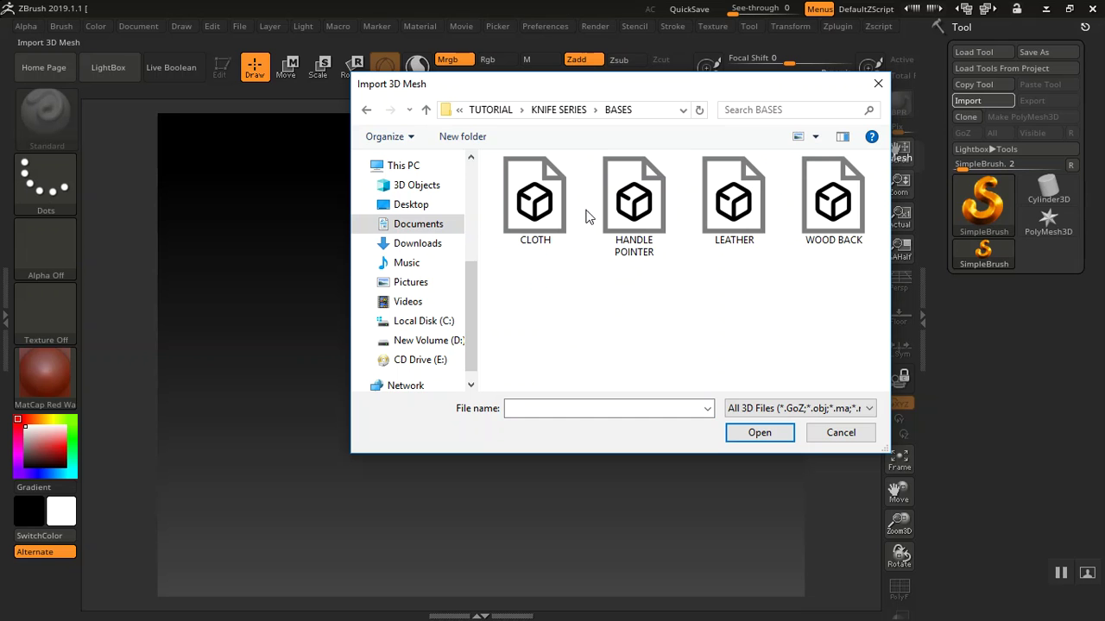
pyautogui.click(636, 215)
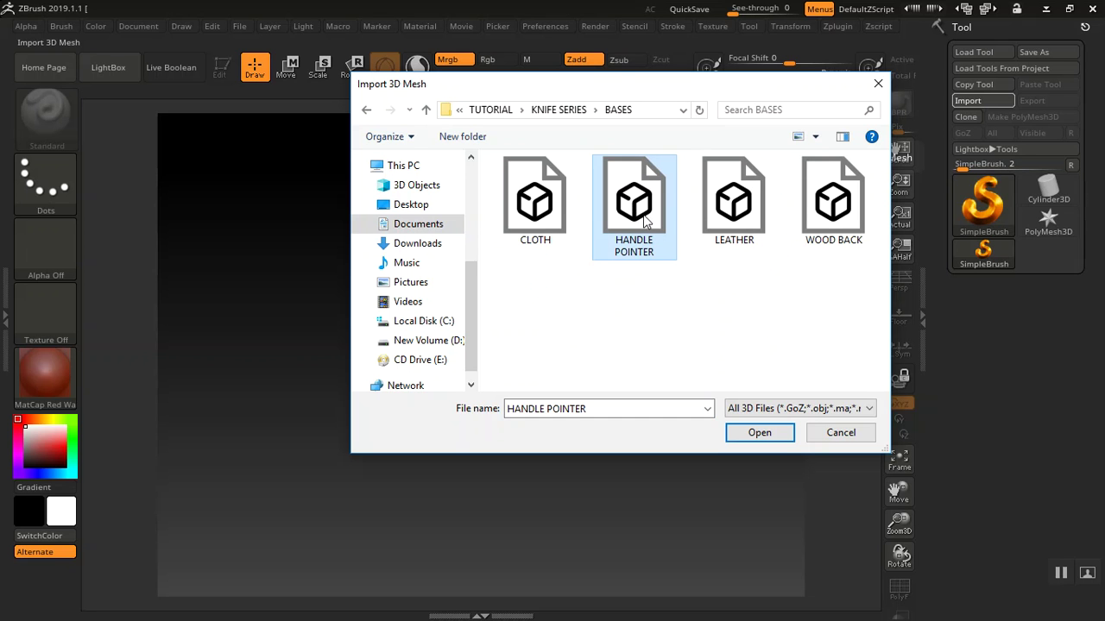
pyautogui.click(759, 433)
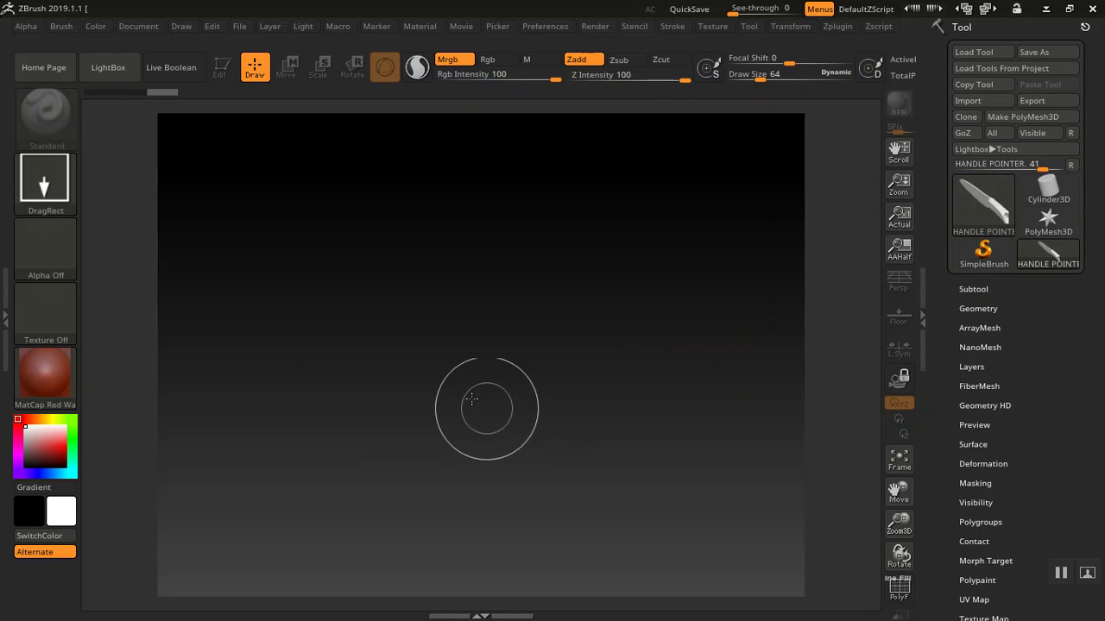
# Place a single HANDLE POINTER mesh on a cleared canvas, enter Edit mode and frame the mesh.
pyautogui.moveTo(518, 296)
pyautogui.mouseDown()
pyautogui.moveTo(313, 535)
pyautogui.moveTo(206, 618)
pyautogui.moveTo(457, 321)
pyautogui.moveTo(577, 353)
pyautogui.moveTo(633, 300)
pyautogui.moveTo(742, 292)
pyautogui.mouseUp()
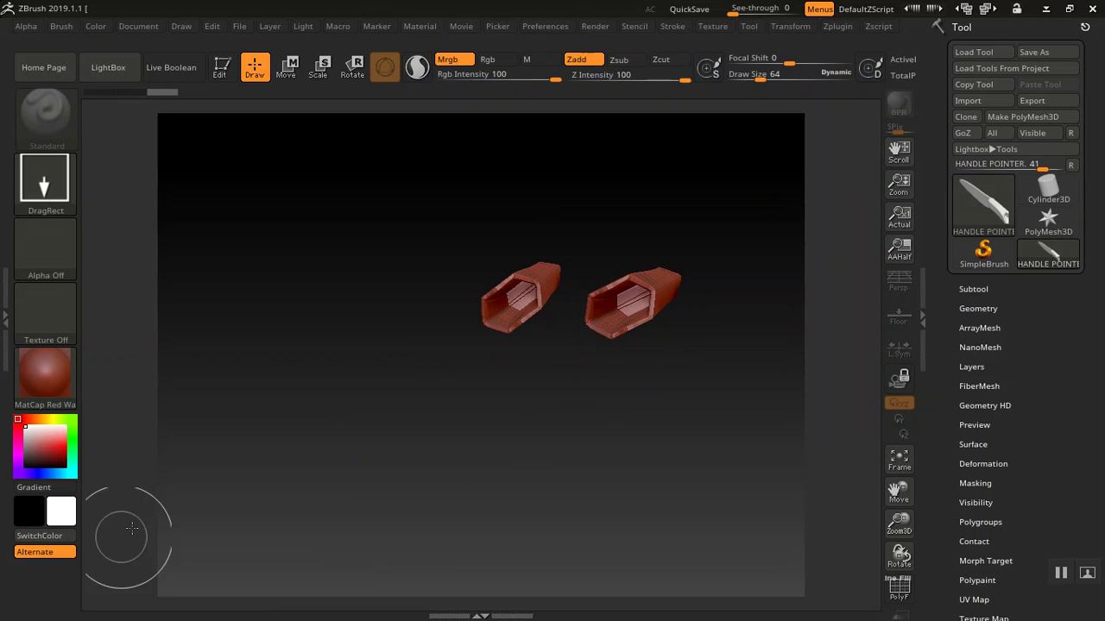
pyautogui.hotkey('ctrl', 'n')
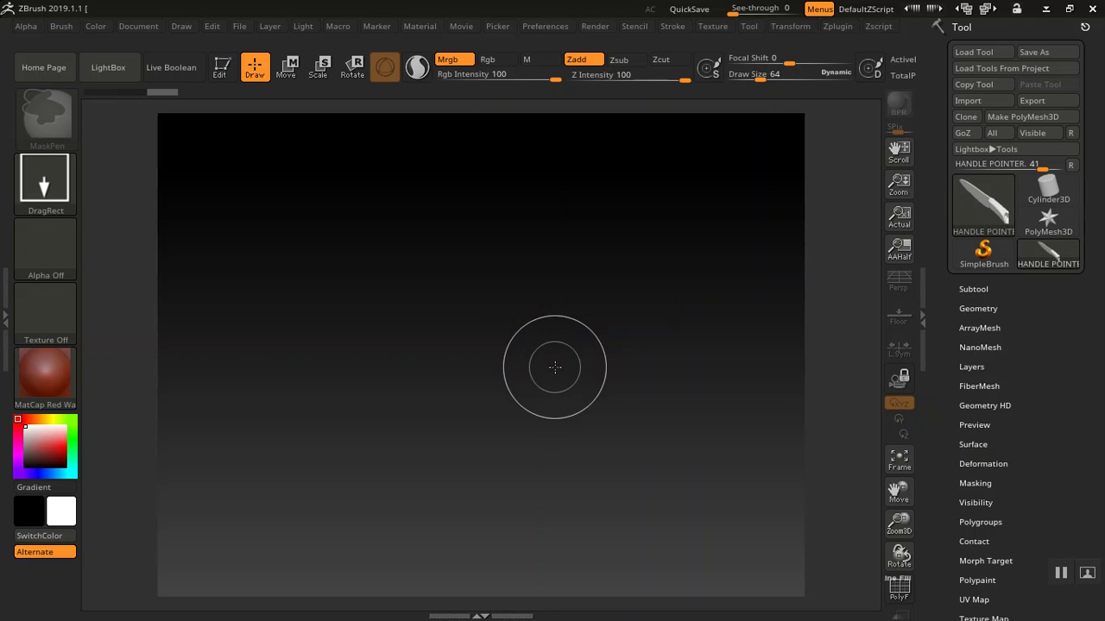
pyautogui.moveTo(580, 289)
pyautogui.mouseDown()
pyautogui.moveTo(484, 375)
pyautogui.moveTo(156, 557)
pyautogui.mouseUp()
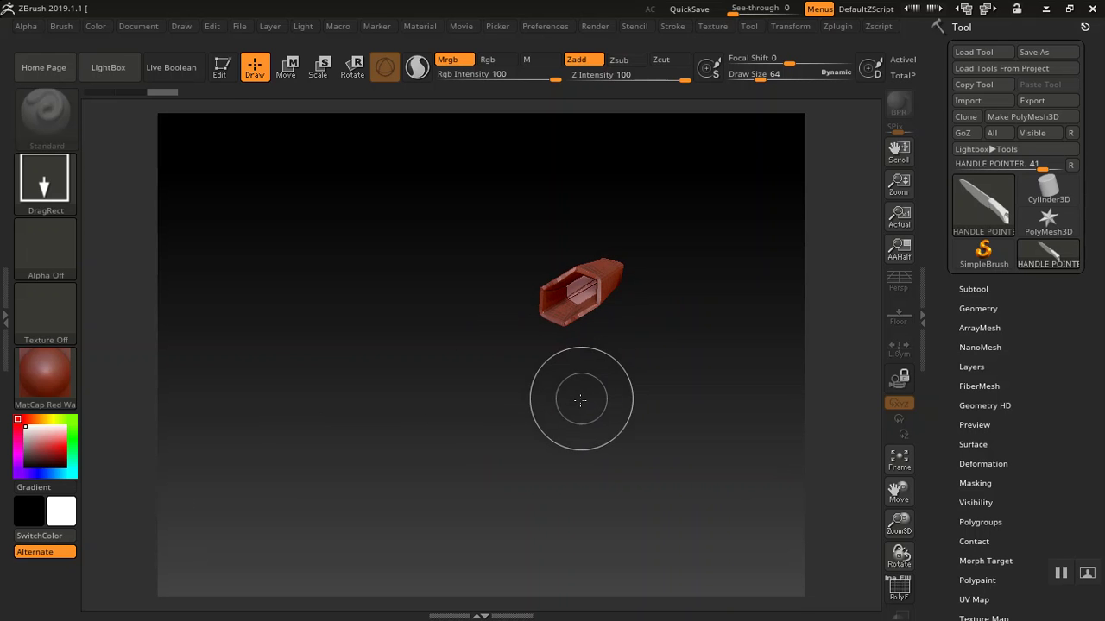
pyautogui.click(221, 73)
pyautogui.press('f')
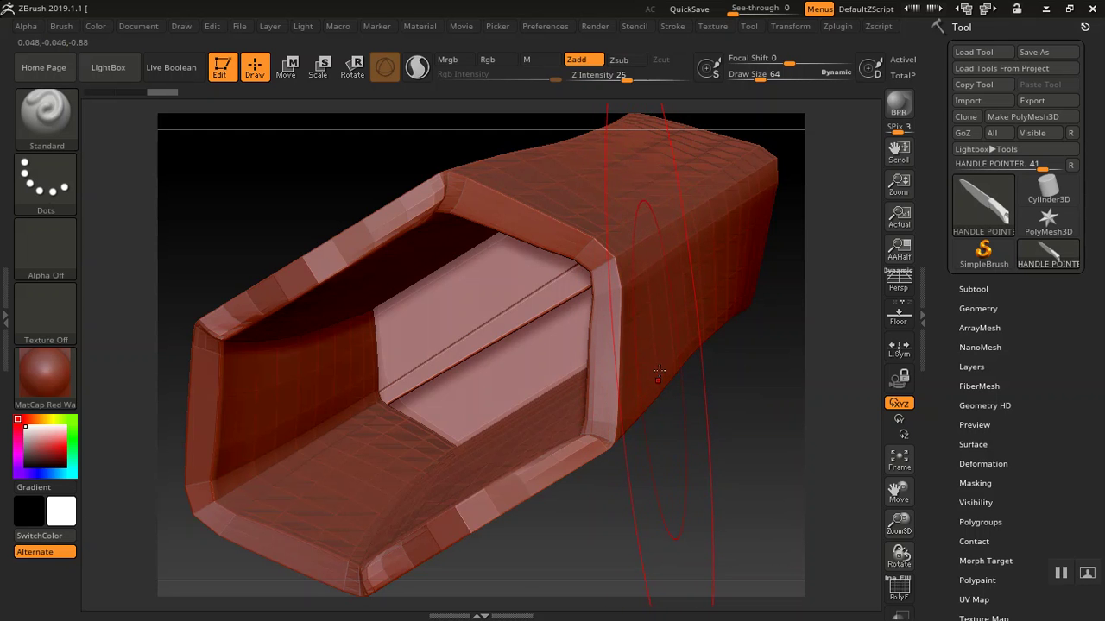
# Set the draw size to 3 and turn the knife so its whole length shows from the side.
pyautogui.press('space')
pyautogui.moveTo(657, 374); pyautogui.dragTo(635, 377)
pyautogui.moveTo(698, 459); pyautogui.dragTo(593, 216)
# Append a Sphere3D as a placeholder subtool under HANDLE POINTER and make it the active subtool.
pyautogui.moveTo(948, 296); pyautogui.dragTo(948, 173)
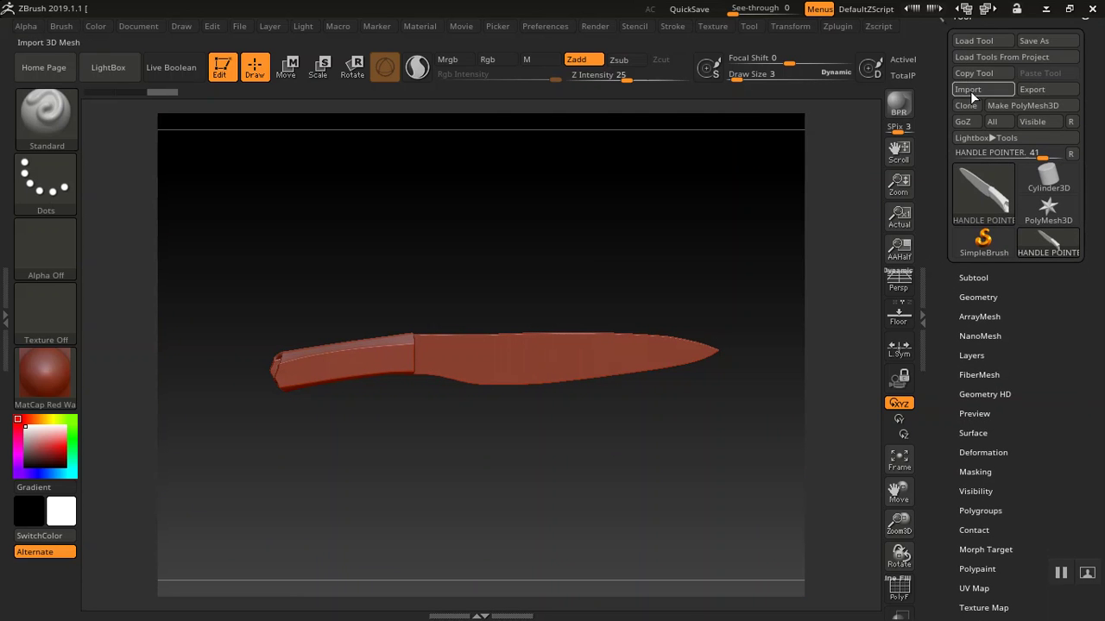
pyautogui.moveTo(956, 288); pyautogui.dragTo(956, 255)
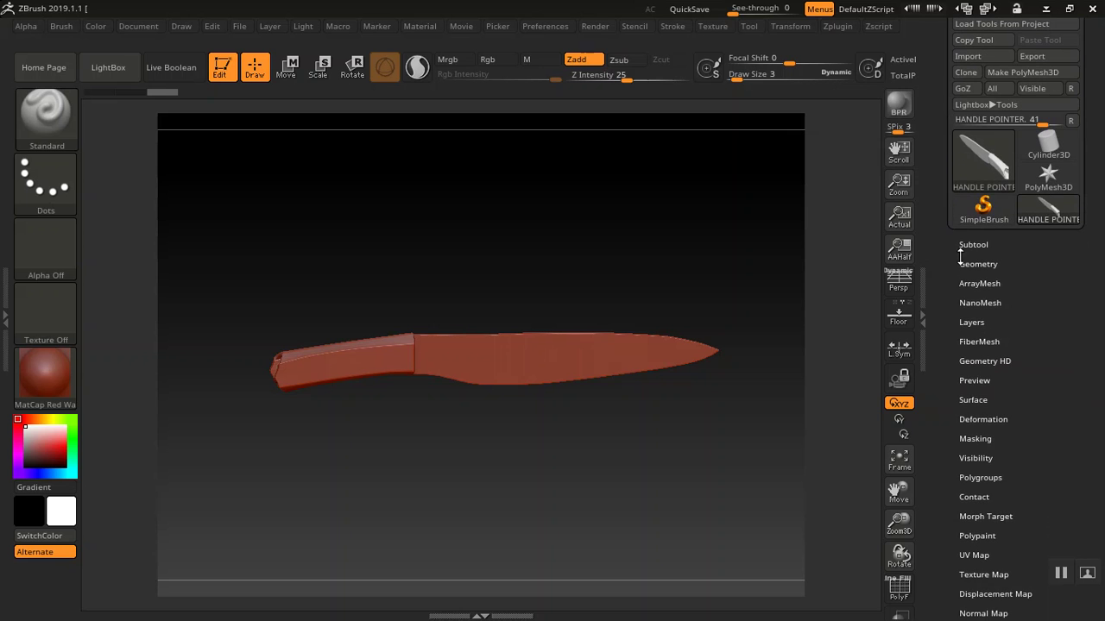
pyautogui.click(972, 264)
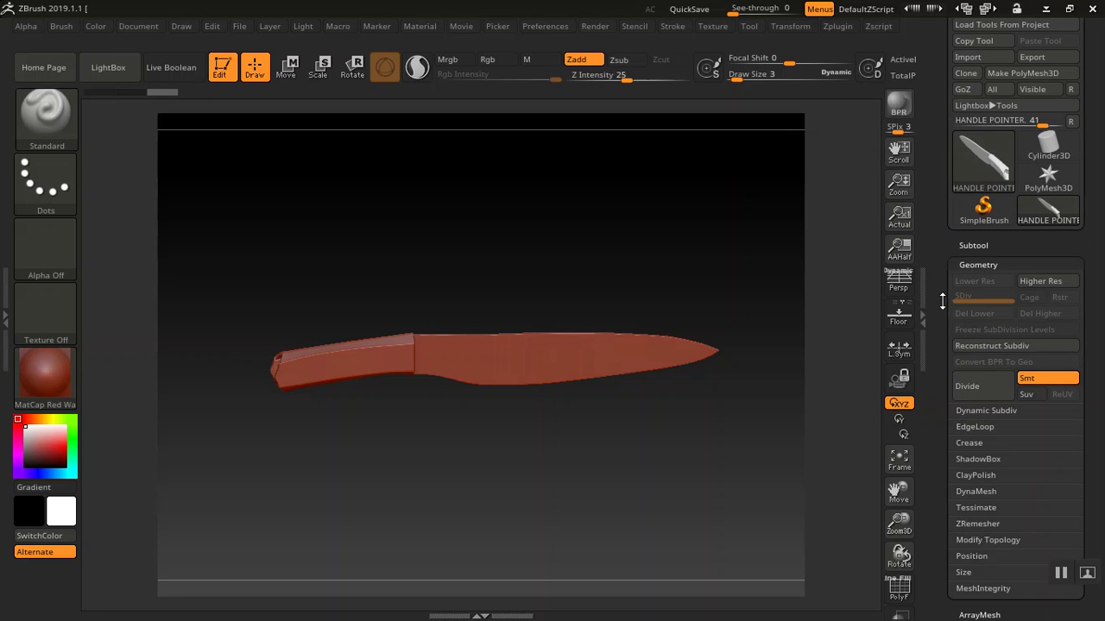
pyautogui.click(969, 246)
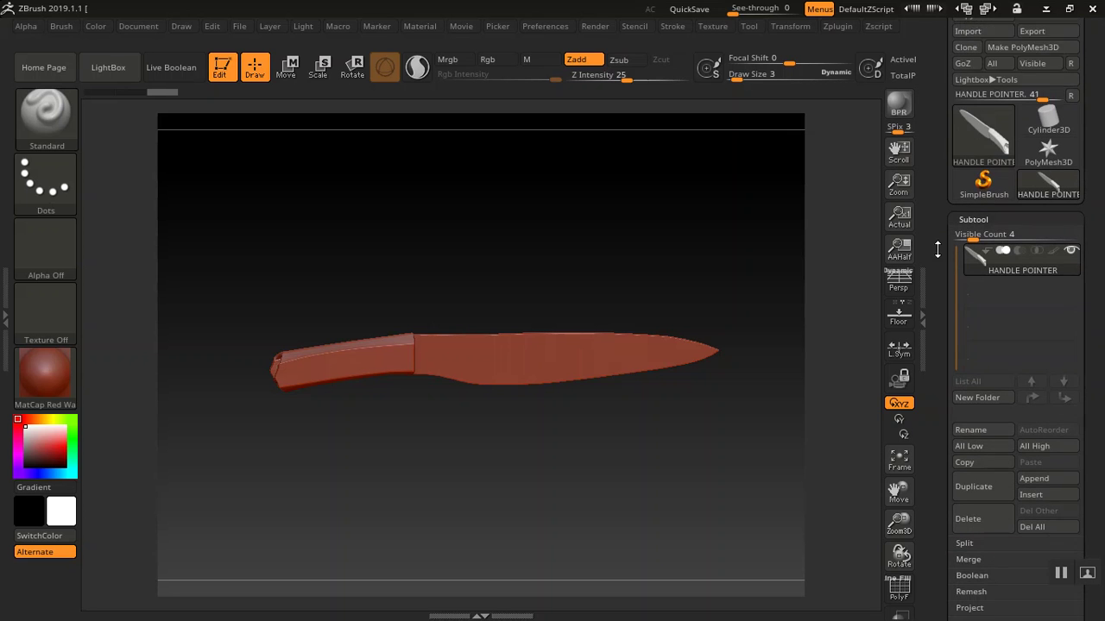
pyautogui.moveTo(931, 221); pyautogui.dragTo(935, 245)
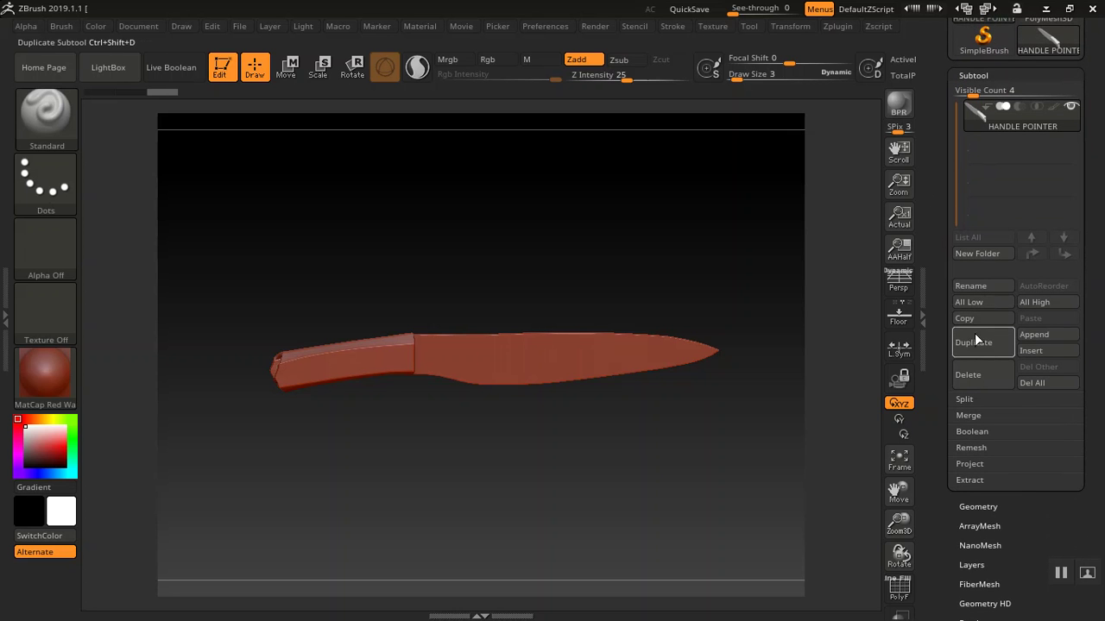
pyautogui.click(1032, 336)
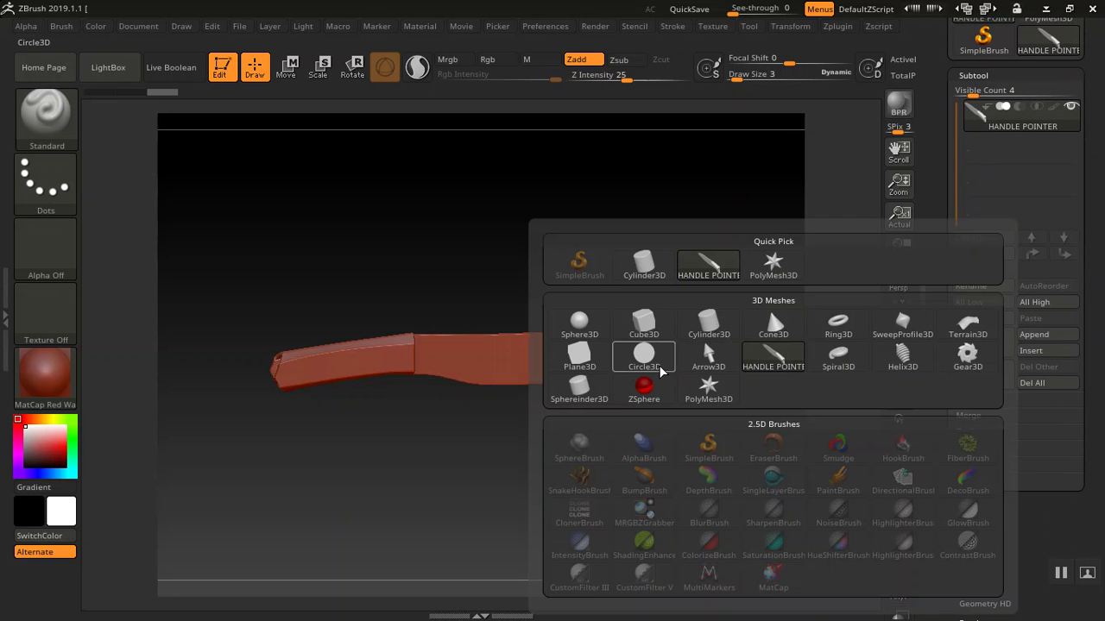
pyautogui.click(586, 333)
pyautogui.click(980, 157)
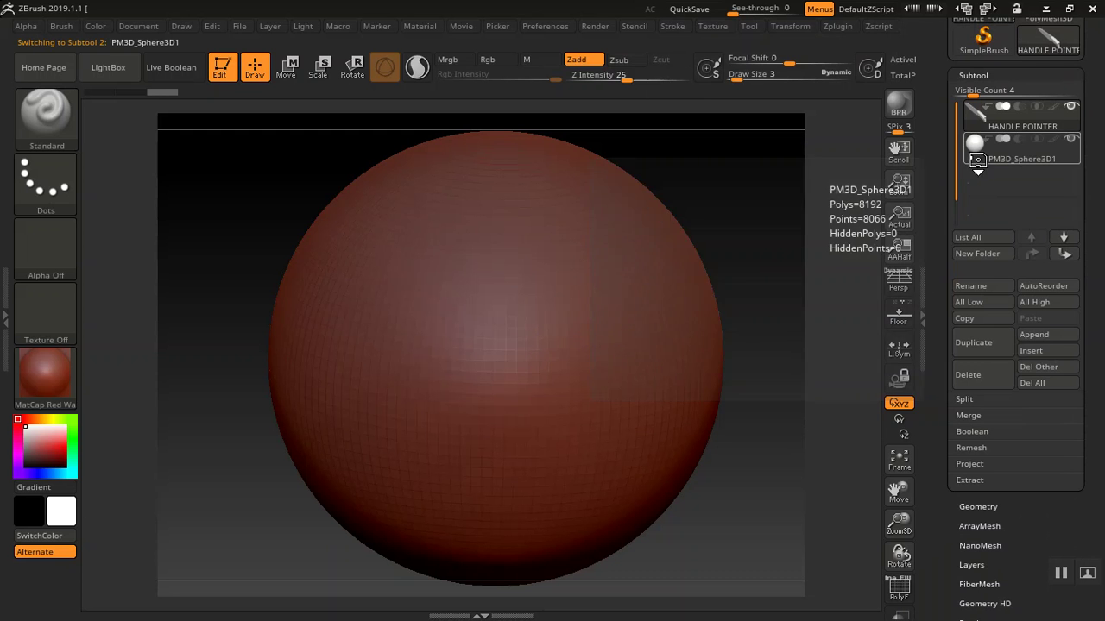
# Replace the placeholder sphere subtool by importing the CLOTH mesh from the BASES folder.
pyautogui.scroll(3, 929, 244)
pyautogui.scroll(1, 929, 244)
pyautogui.click(976, 102)
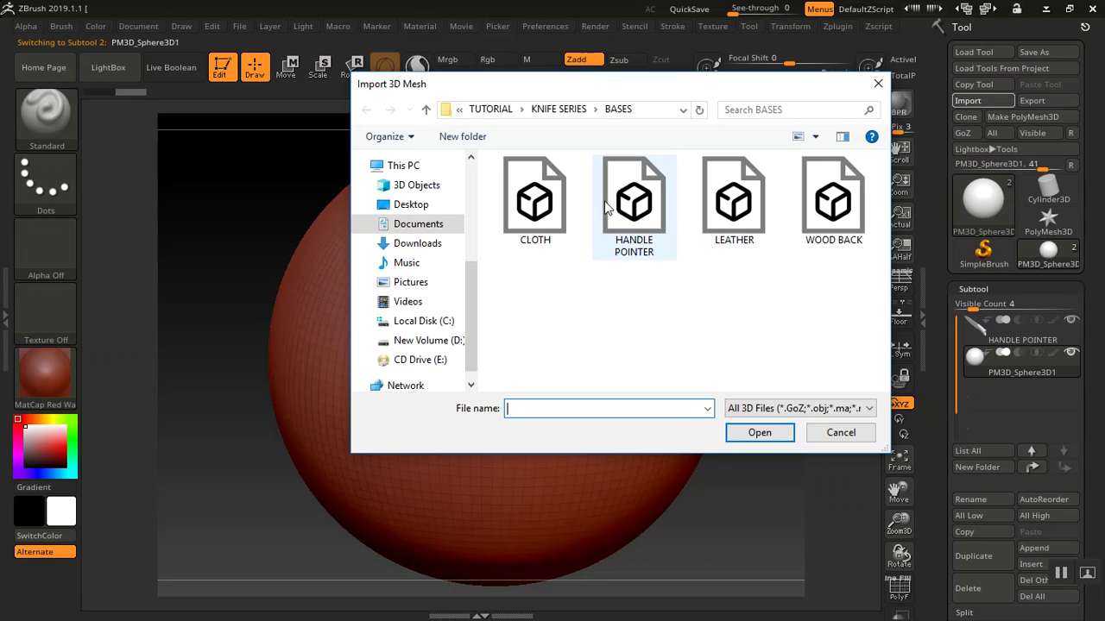
pyautogui.click(552, 216)
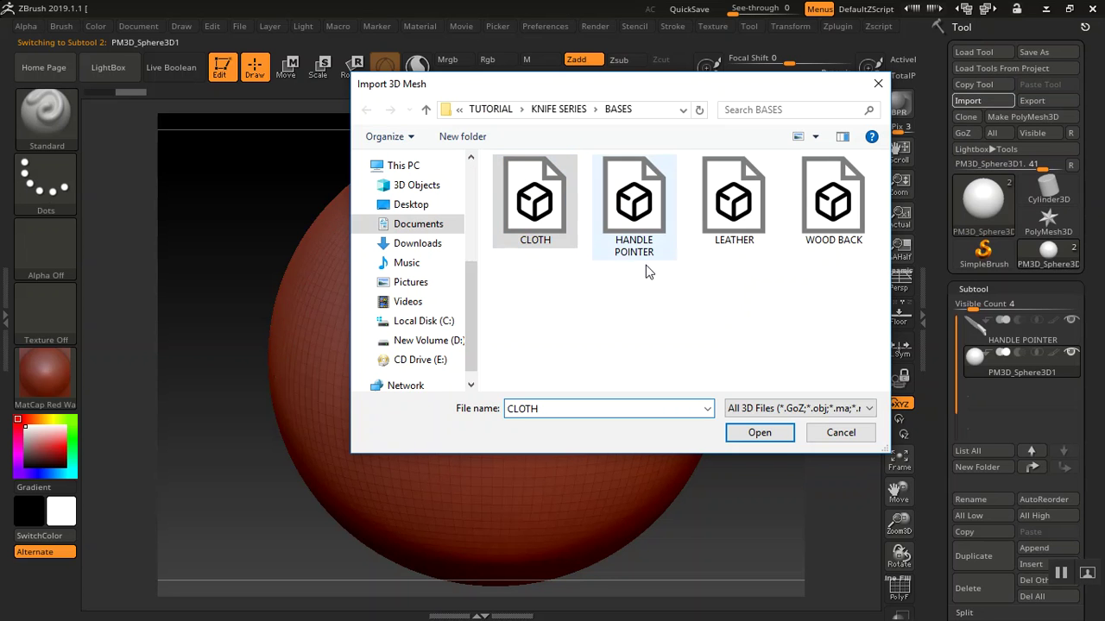
pyautogui.click(750, 440)
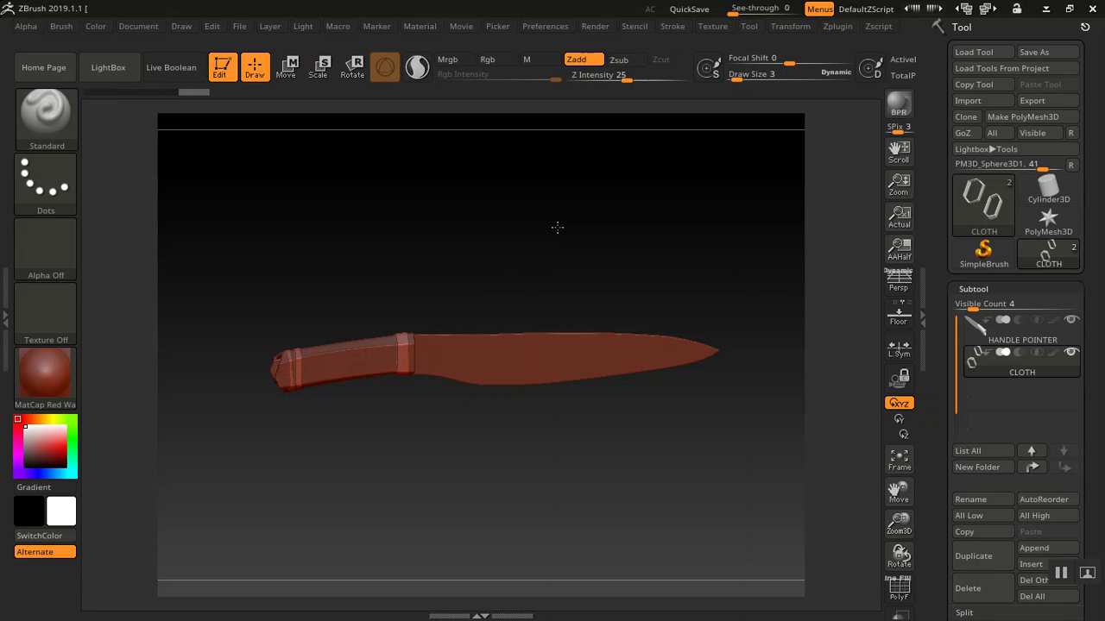
# Append another Sphere3D subtool below CLOTH and replace it with the imported LEATHER mesh from the BASES folder.
pyautogui.scroll(3, 544, 221)
pyautogui.moveTo(527, 216); pyautogui.dragTo(382, 382)
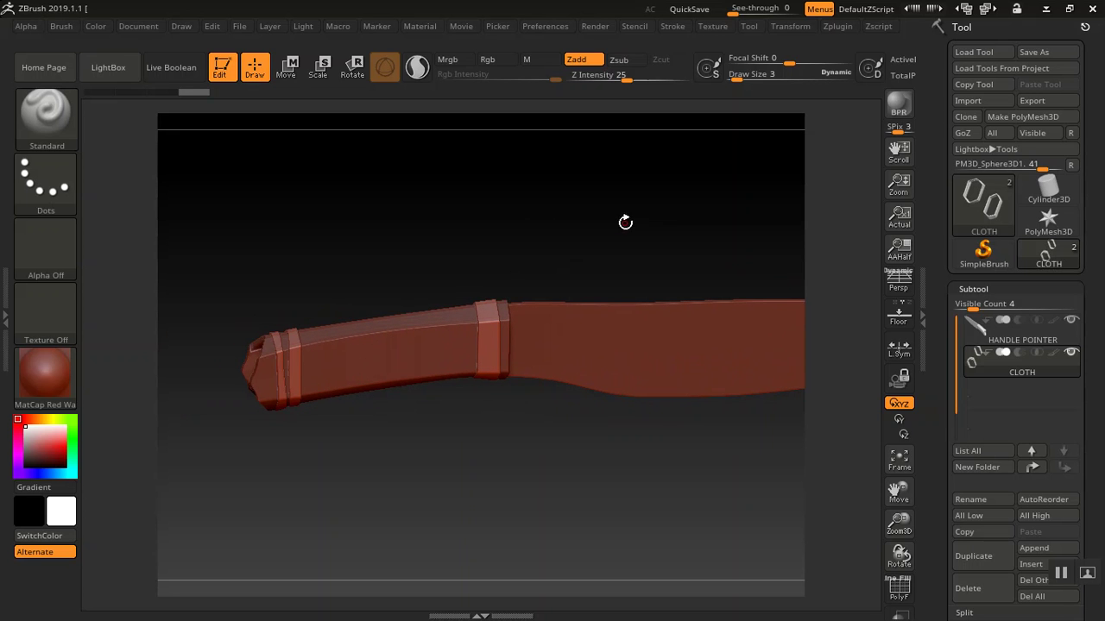
pyautogui.scroll(-3, 963, 325)
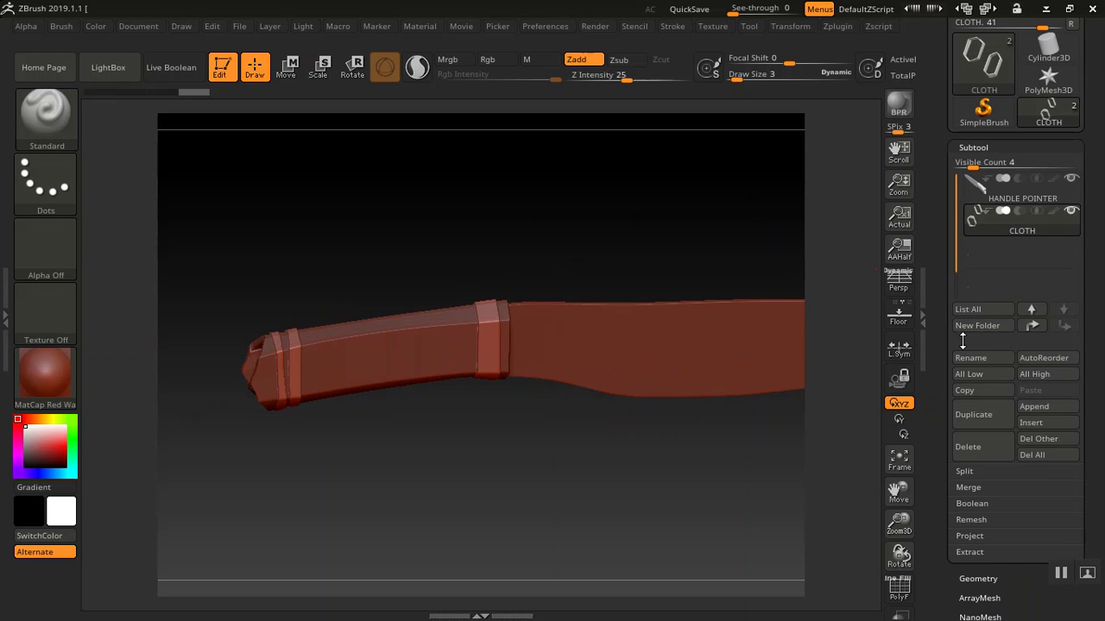
pyautogui.click(1017, 406)
pyautogui.click(587, 329)
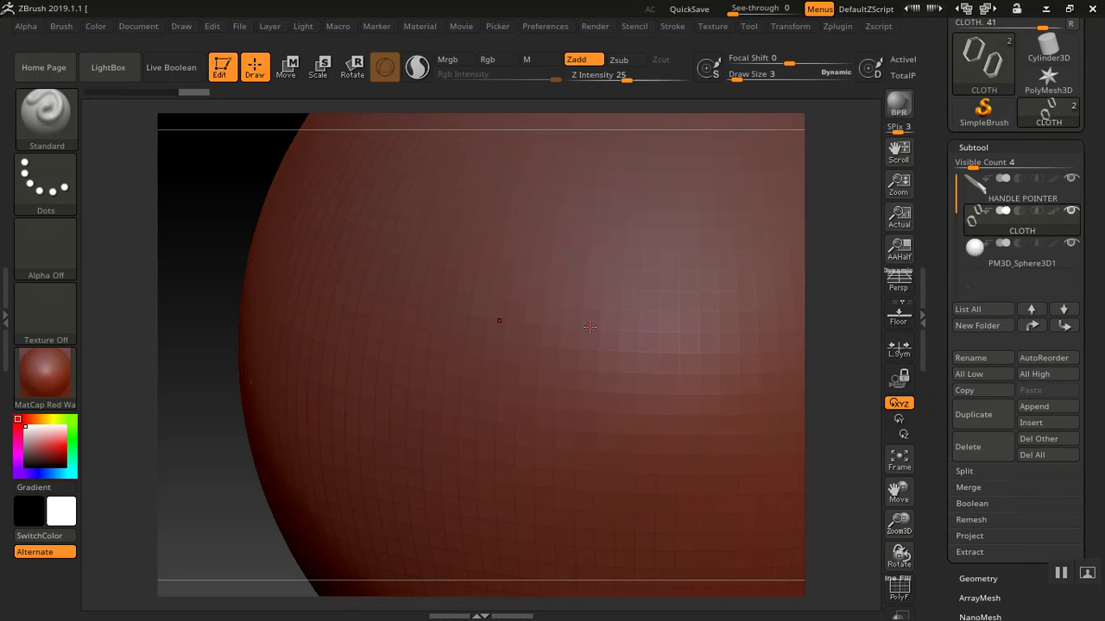
pyautogui.scroll(3, 928, 299)
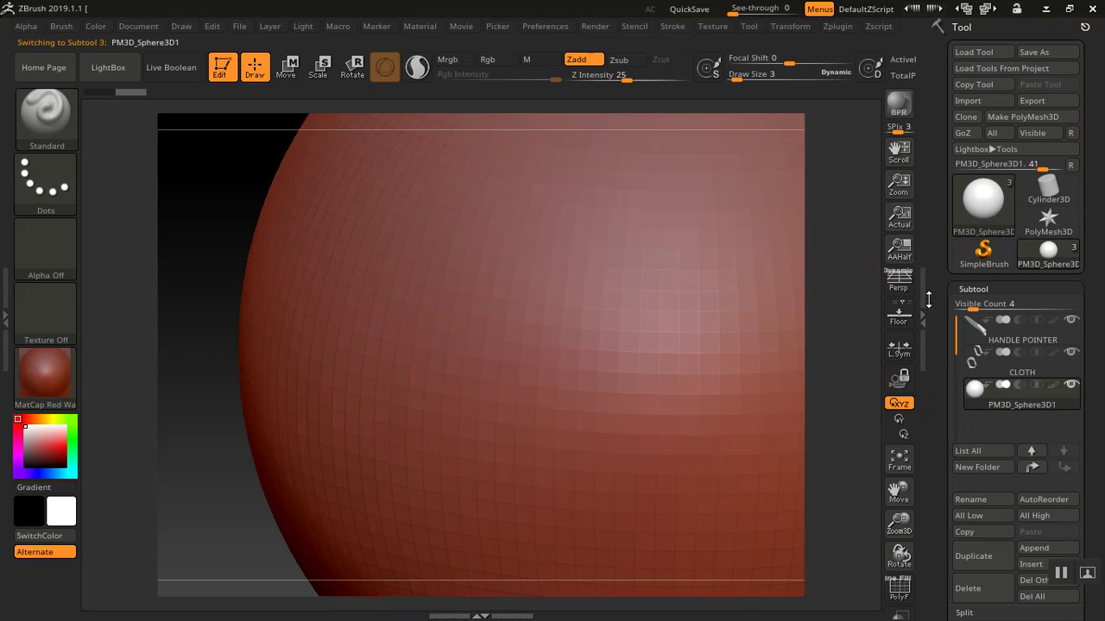
pyautogui.click(981, 99)
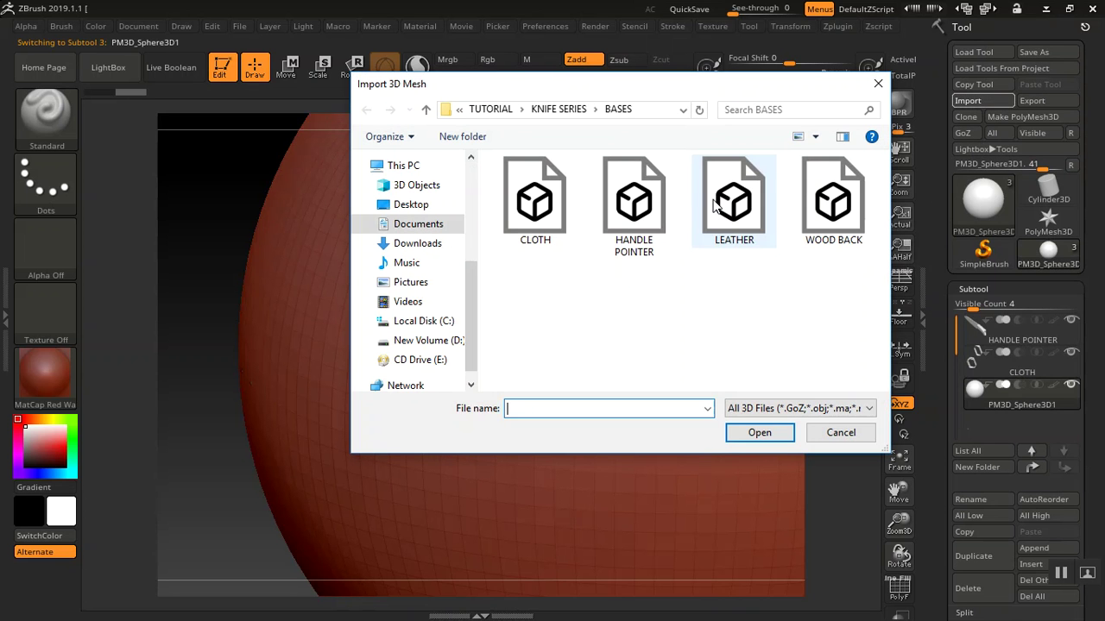
pyautogui.click(733, 206)
pyautogui.click(753, 432)
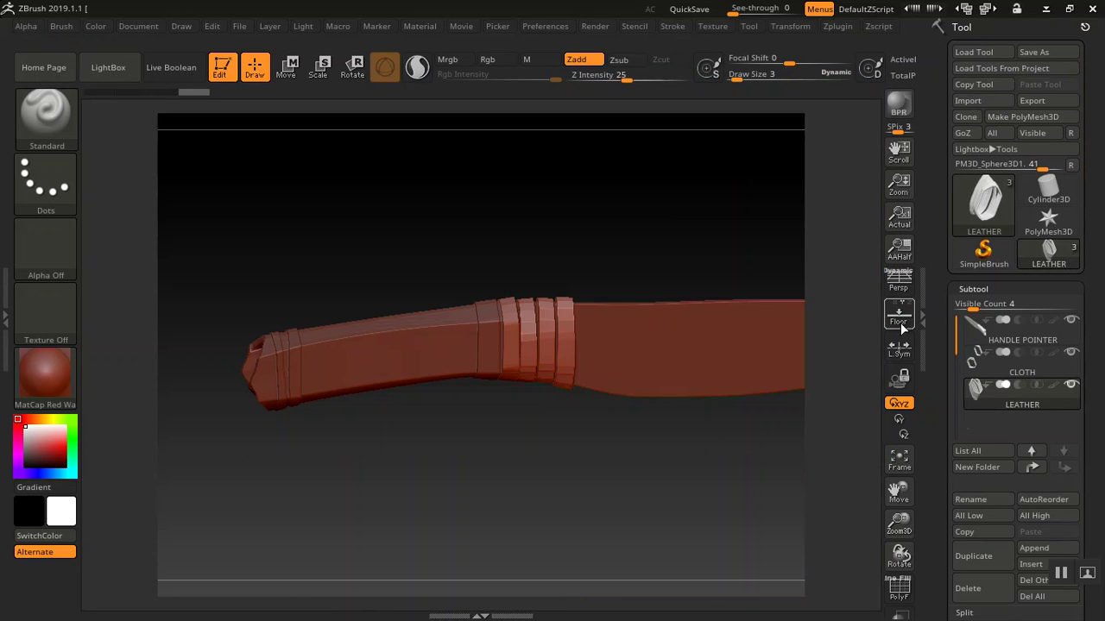
# Append a fourth Sphere3D subtool below LEATHER and replace it with the imported WOOD BACK mesh from the BASES folder.
pyautogui.scroll(-3, 937, 352)
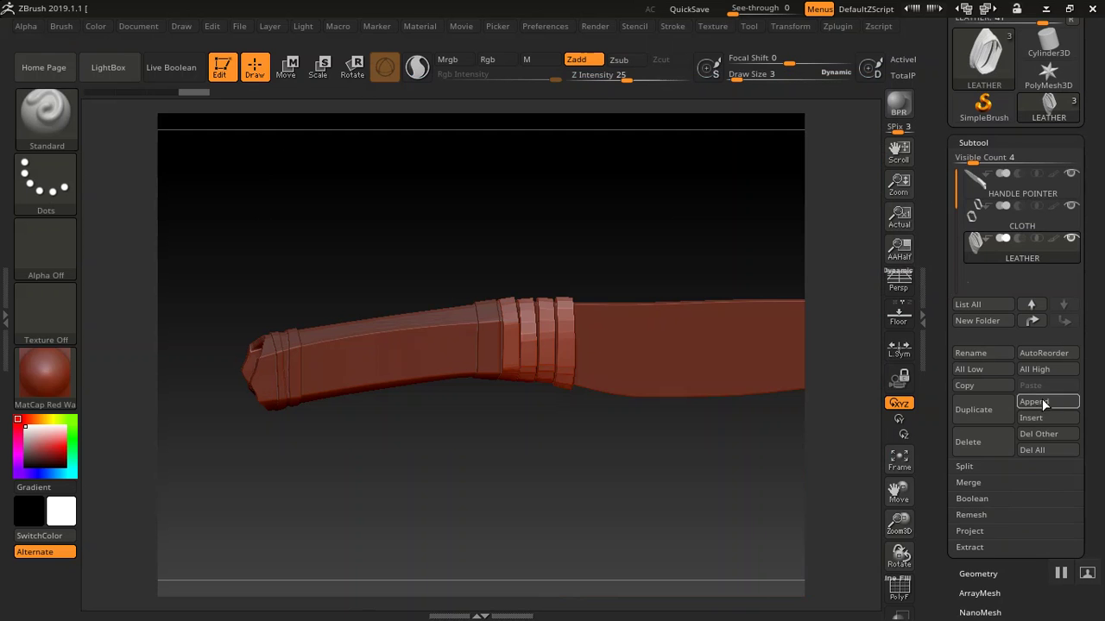
pyautogui.click(1044, 402)
pyautogui.click(578, 335)
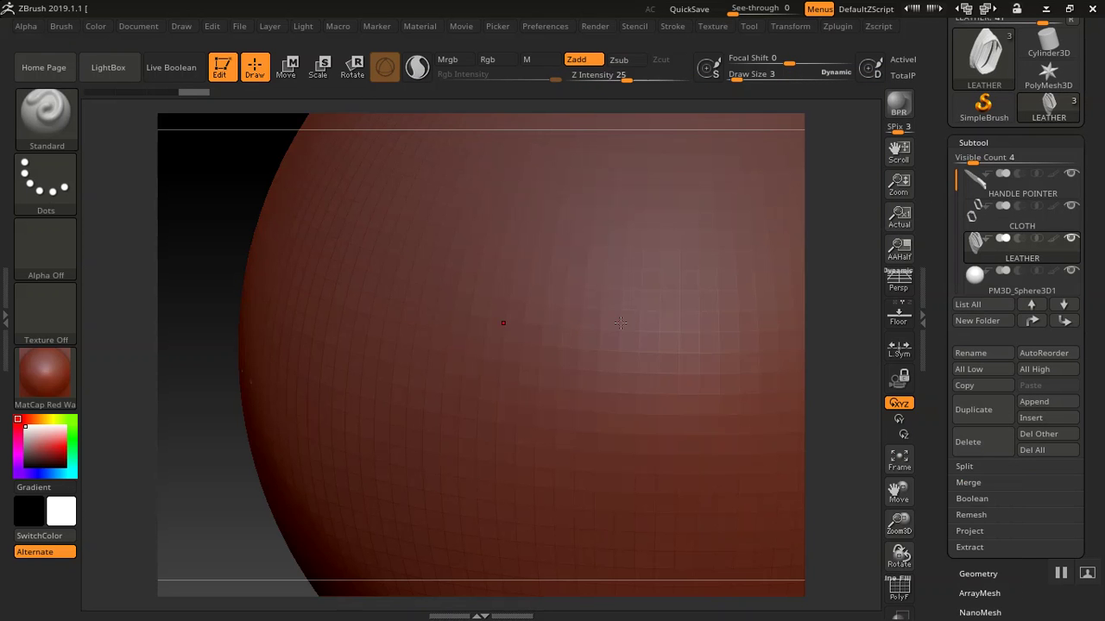
pyautogui.click(974, 274)
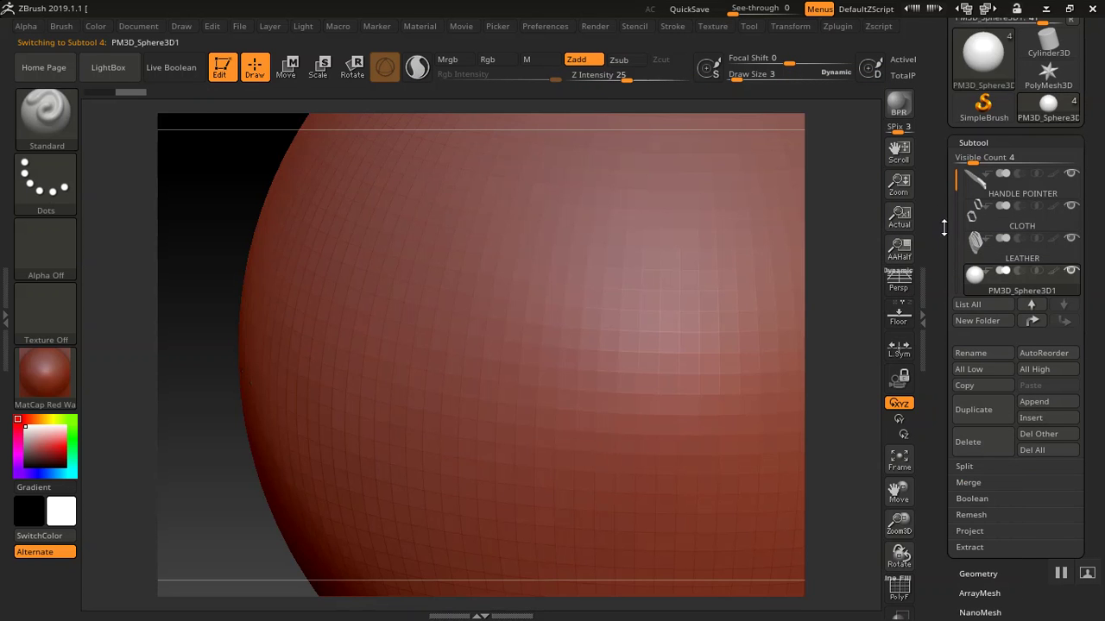
pyautogui.scroll(3, 941, 221)
pyautogui.click(983, 102)
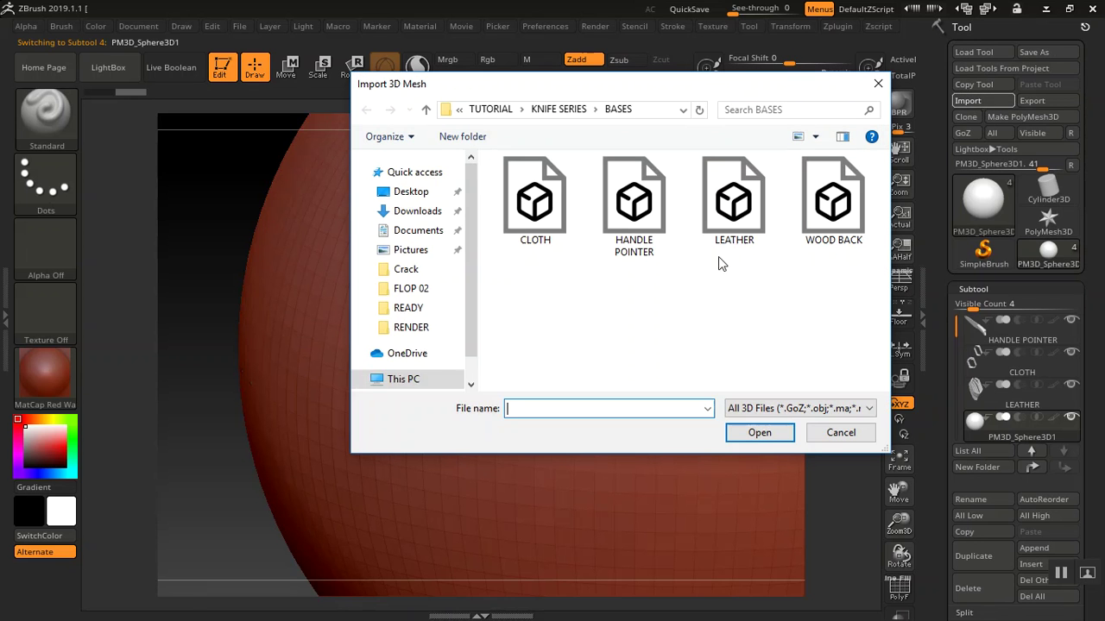
pyautogui.click(844, 214)
pyautogui.click(770, 433)
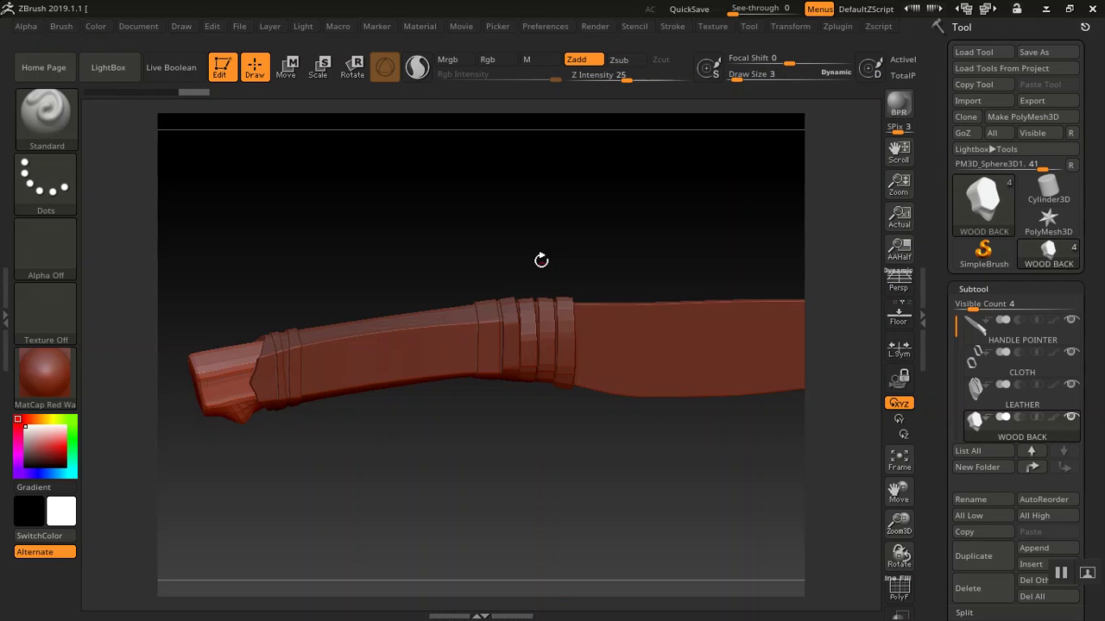
# Change the material shown on the assembled knife to BasicMaterial.
pyautogui.moveTo(614, 214); pyautogui.dragTo(509, 316)
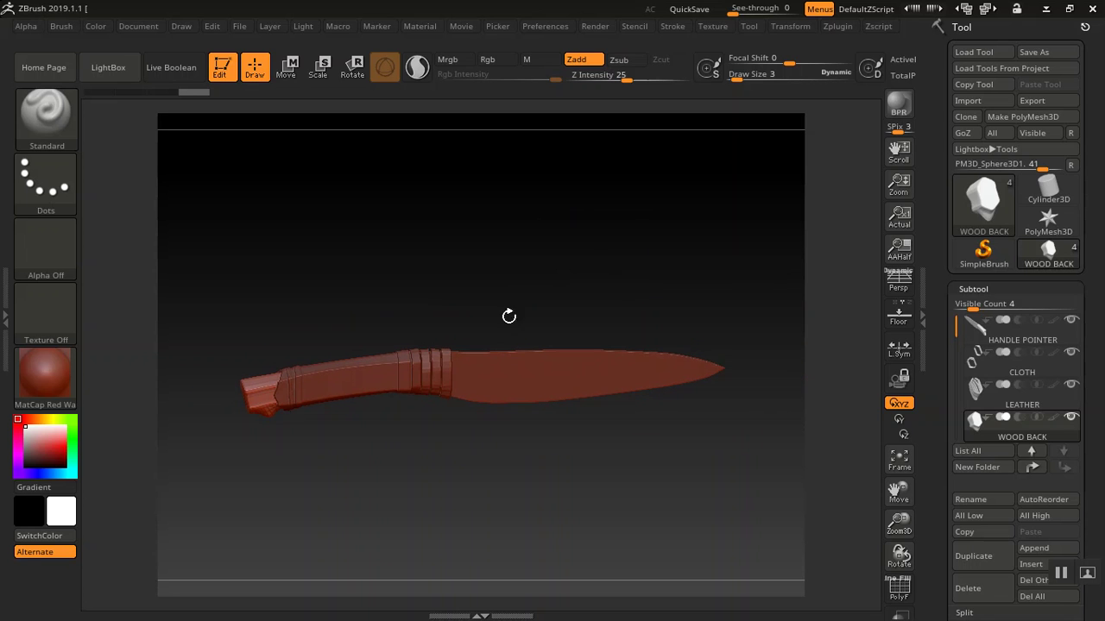
pyautogui.click(41, 372)
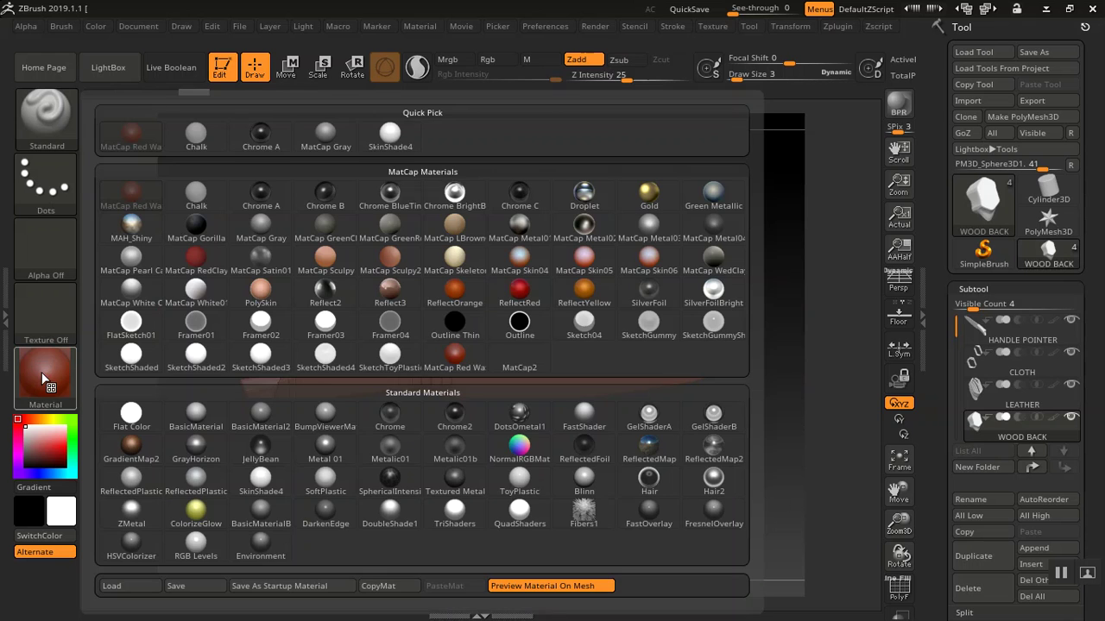
pyautogui.click(194, 419)
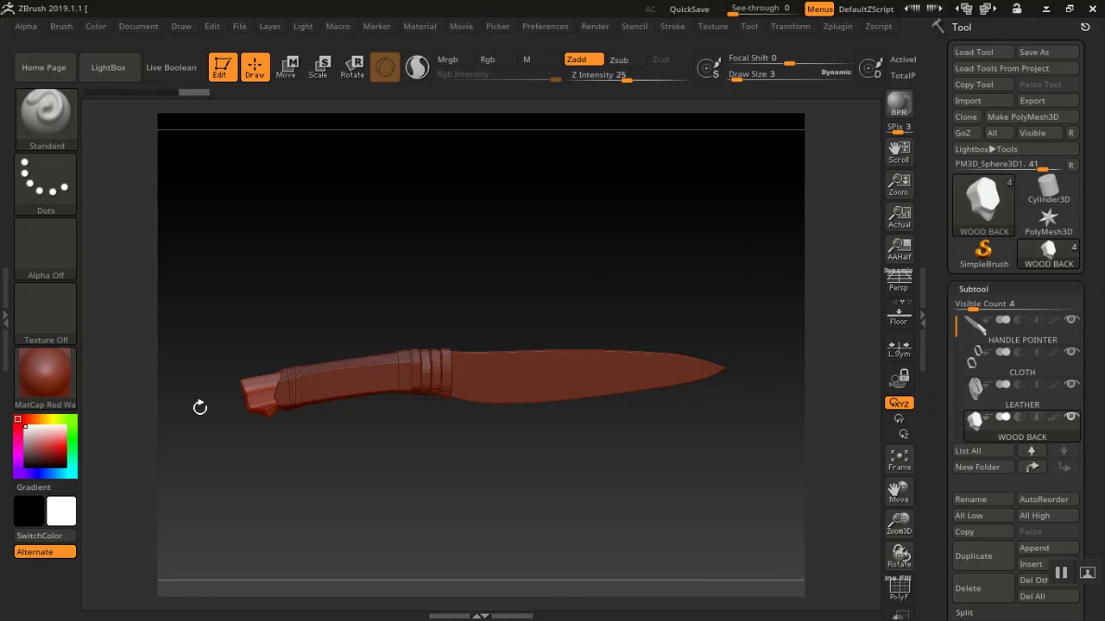
pyautogui.moveTo(482, 287); pyautogui.dragTo(605, 281)
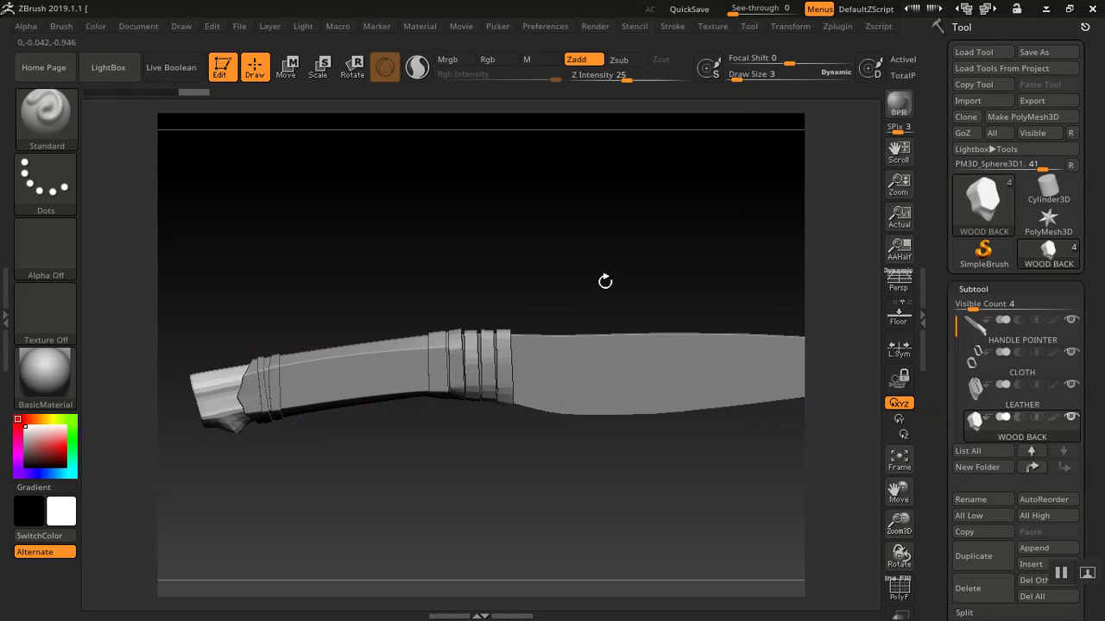
# Make the HANDLE POINTER subtool active and inspect the assembled knife from several angles.
pyautogui.keyDown('alt'); pyautogui.click(594, 374); pyautogui.keyUp('alt')
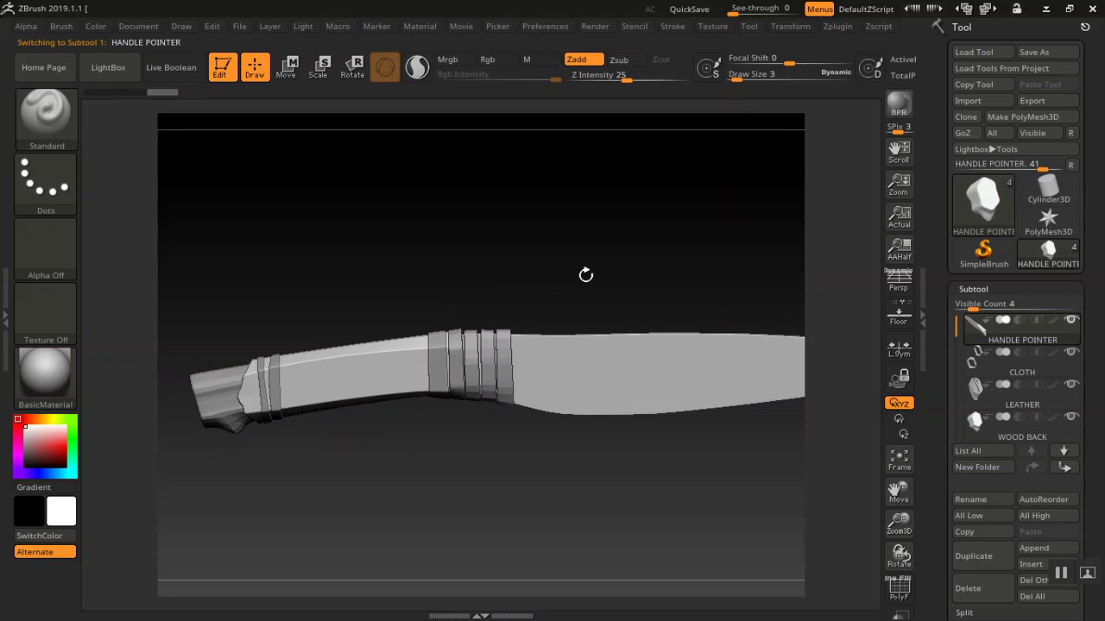
pyautogui.moveTo(553, 300); pyautogui.dragTo(477, 387)
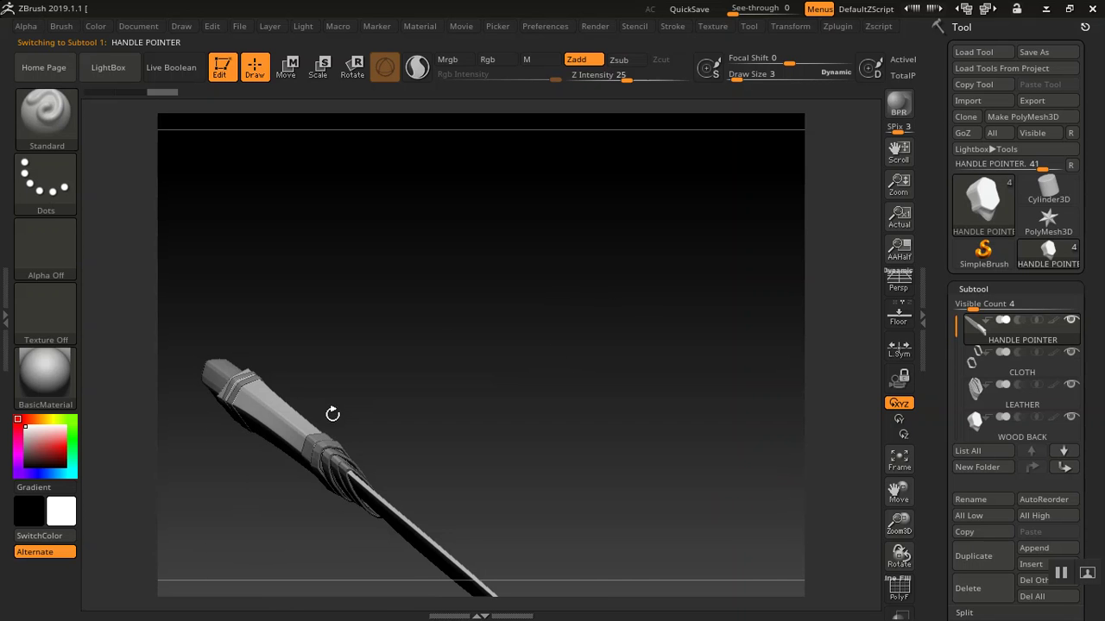
pyautogui.moveTo(384, 361); pyautogui.dragTo(596, 271)
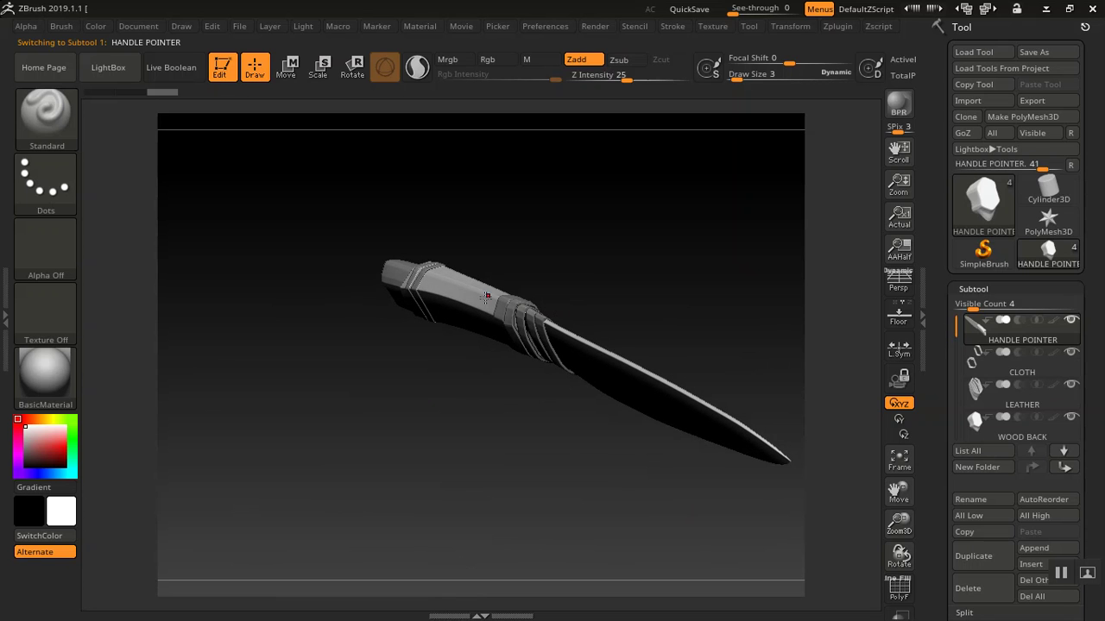
pyautogui.moveTo(528, 290); pyautogui.dragTo(484, 247)
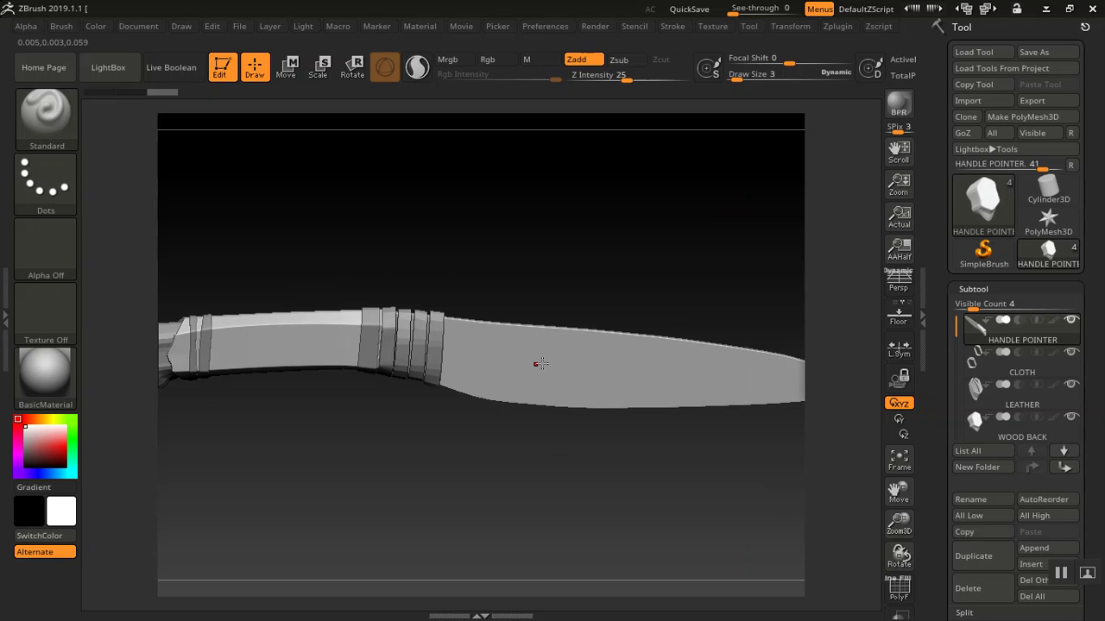
pyautogui.moveTo(600, 292); pyautogui.dragTo(535, 293)
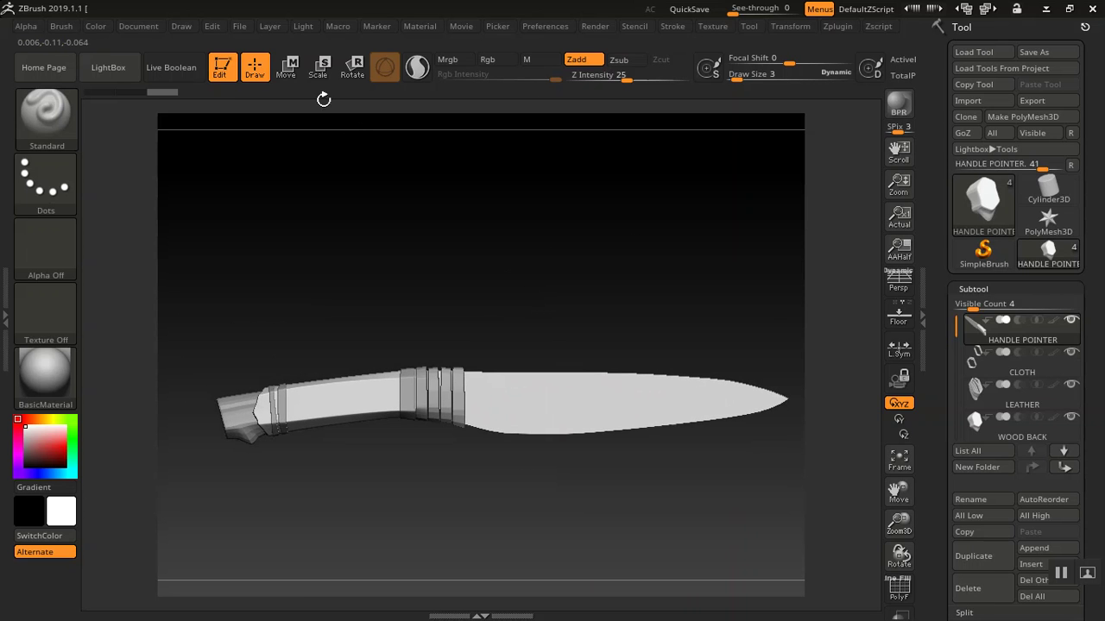
pyautogui.click(290, 73)
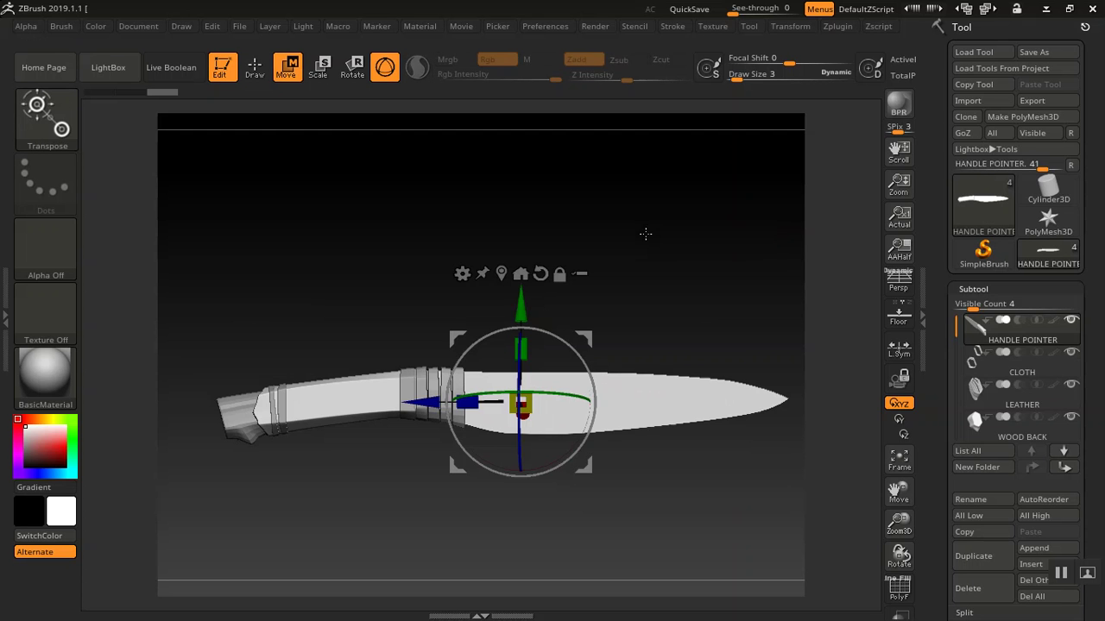
pyautogui.moveTo(647, 234); pyautogui.dragTo(612, 269)
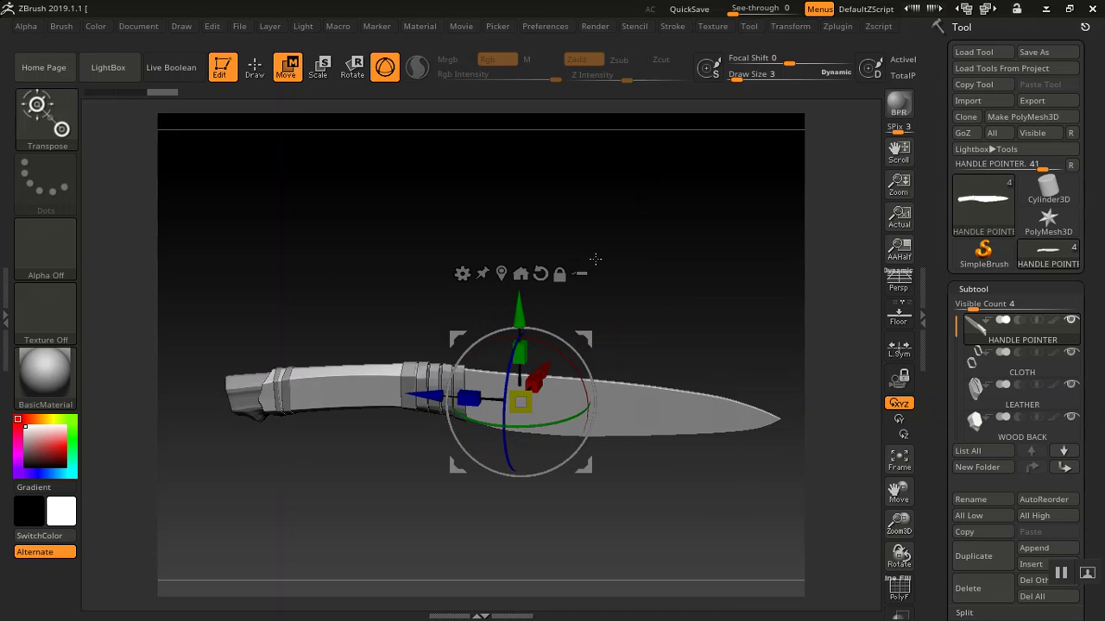
pyautogui.press('q')
pyautogui.moveTo(616, 266); pyautogui.dragTo(649, 205)
pyautogui.moveTo(618, 270); pyautogui.dragTo(399, 356)
pyautogui.moveTo(599, 271); pyautogui.dragTo(572, 259)
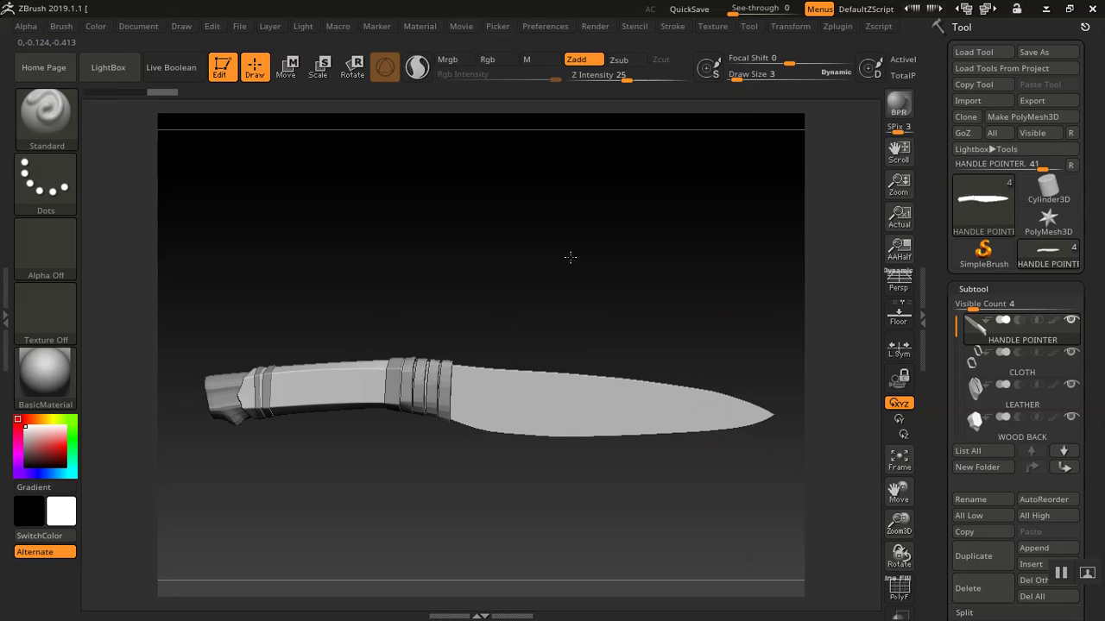
pyautogui.scroll(-3, 938, 309)
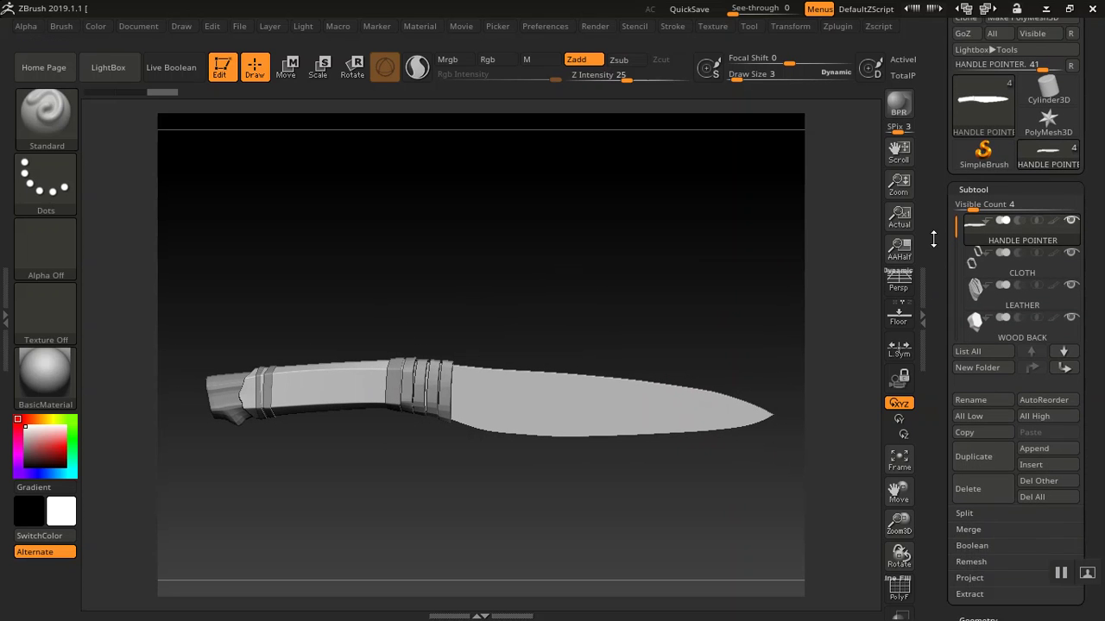
pyautogui.moveTo(483, 309); pyautogui.dragTo(533, 283)
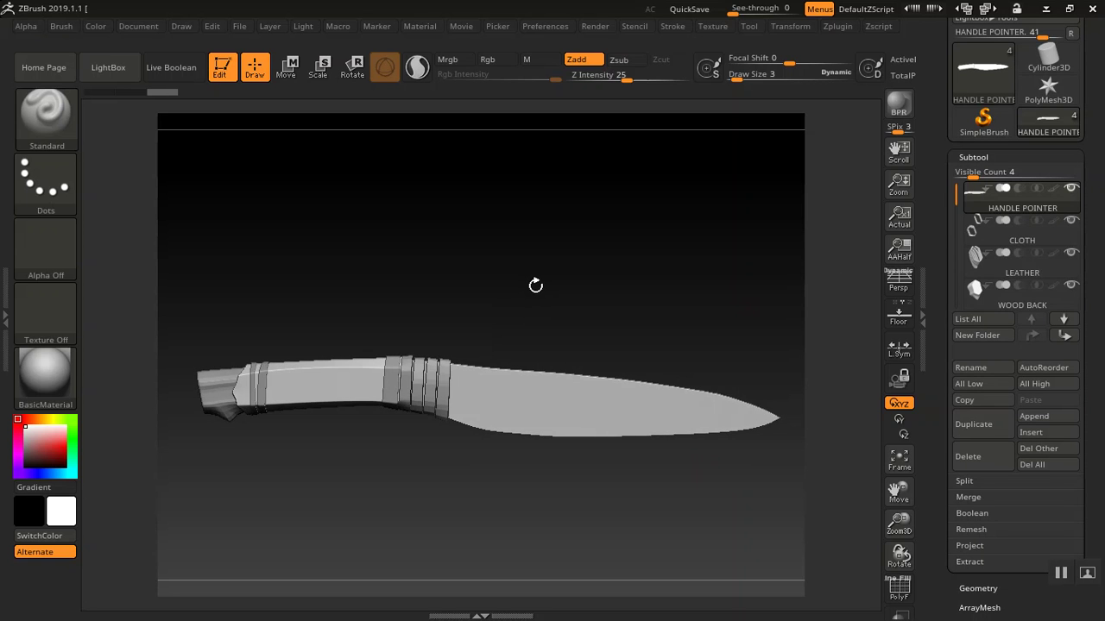
# Bring the knife reference image up over the canvas, place it above the model, and widen its window to fit the whole knife.
pyautogui.hotkey('alt', 'Tab')
pyautogui.hotkey('alt', 'Tab')
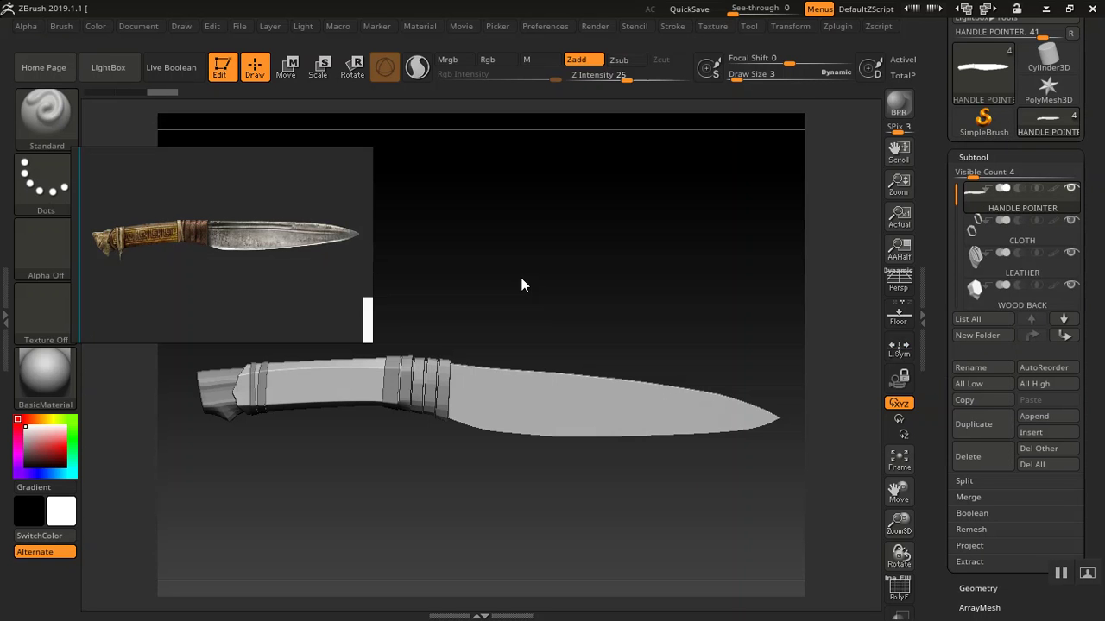
pyautogui.moveTo(227, 241); pyautogui.dragTo(341, 209)
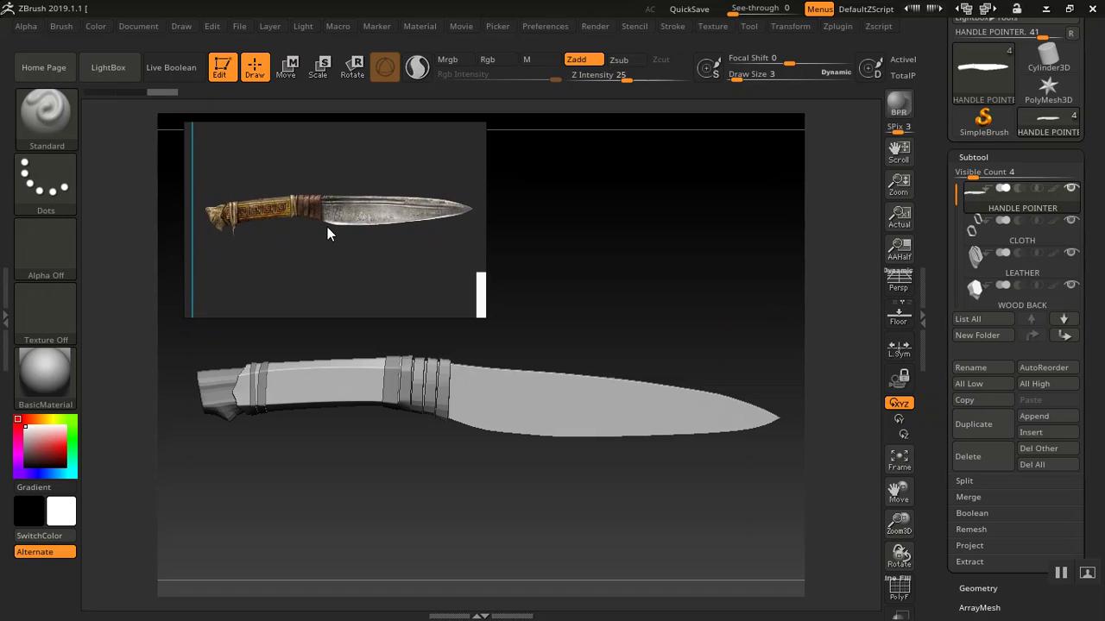
pyautogui.moveTo(482, 203); pyautogui.dragTo(589, 205)
pyautogui.scroll(2, 371, 209)
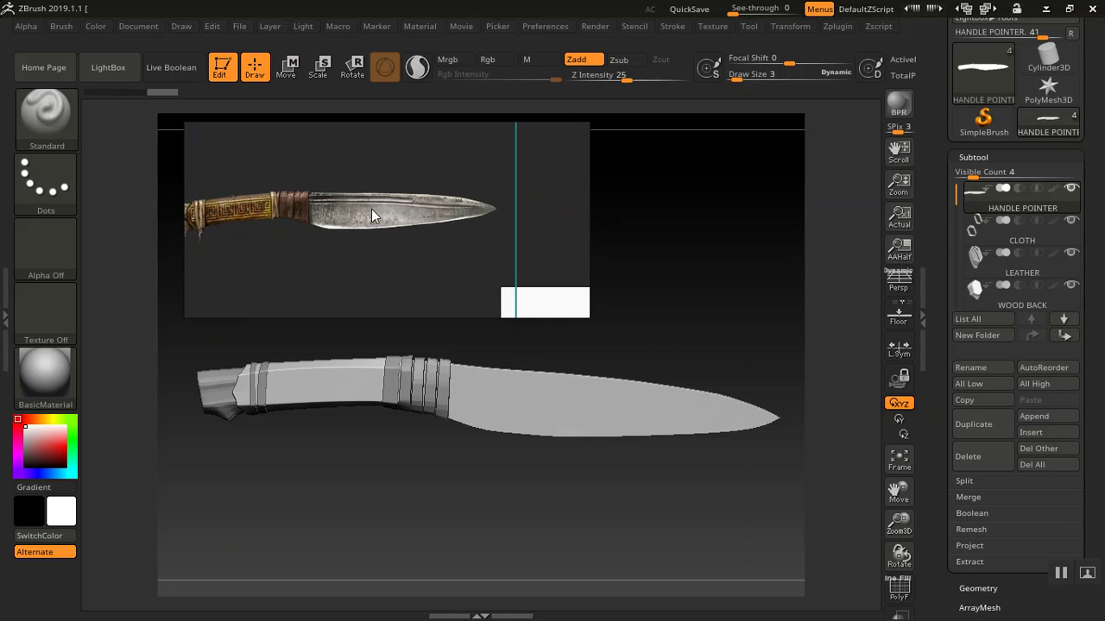
pyautogui.moveTo(368, 209); pyautogui.dragTo(441, 209)
pyautogui.scroll(1, 480, 226)
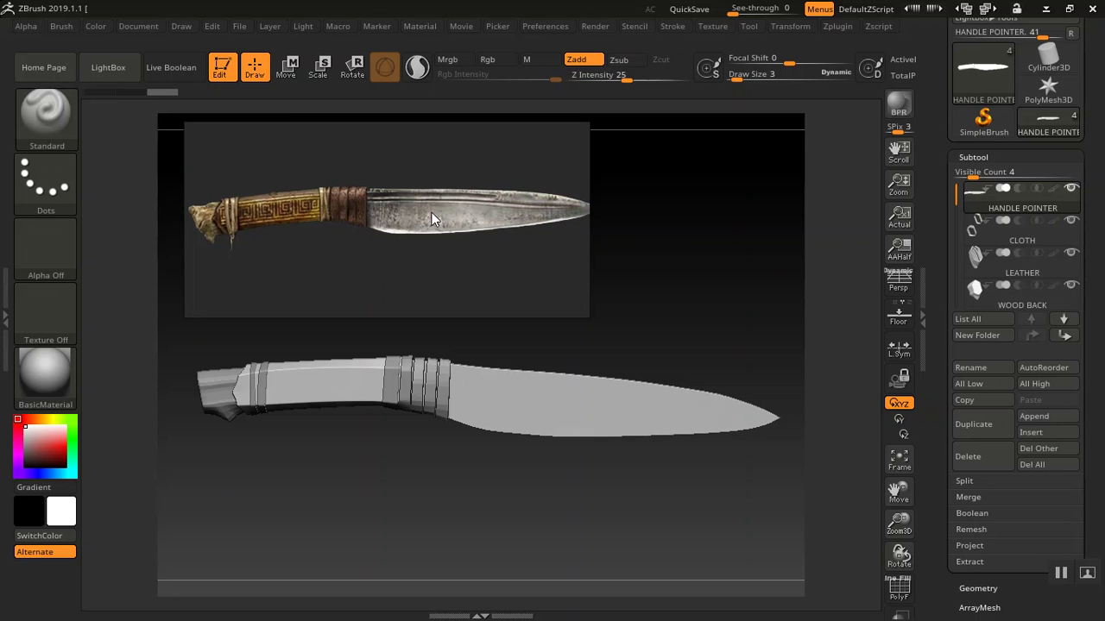
# Examine the blade's grooves and edge in the reference image and compare them with the knife model from a matching side angle.
pyautogui.scroll(3, 431, 212)
pyautogui.scroll(-1, 429, 214)
pyautogui.scroll(1, 350, 217)
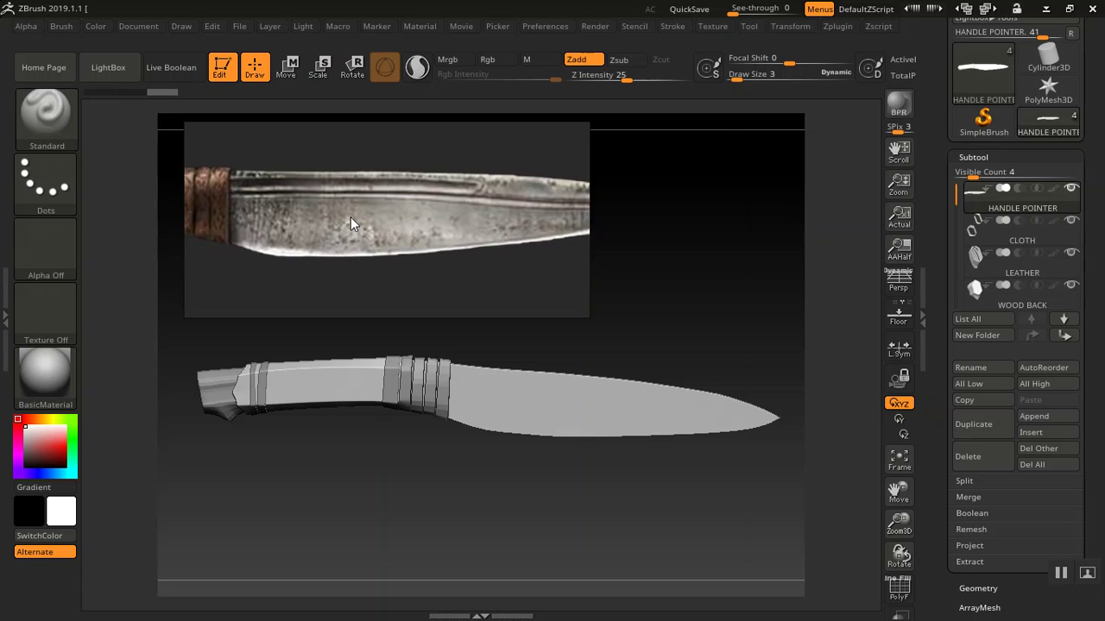
pyautogui.scroll(-3, 342, 233)
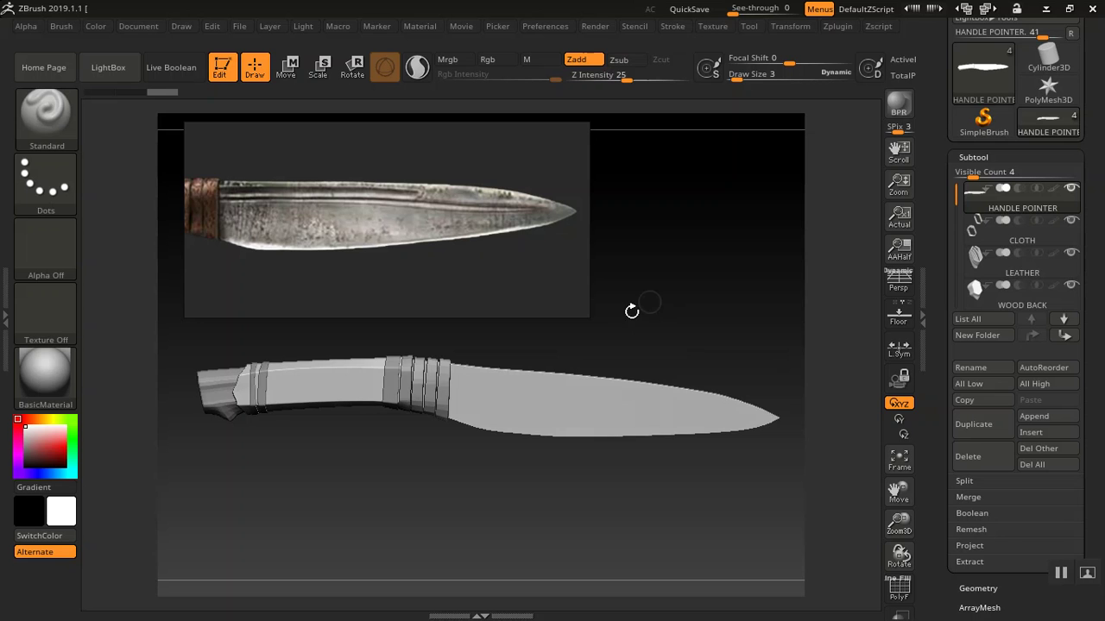
pyautogui.moveTo(636, 322); pyautogui.dragTo(656, 296)
pyautogui.press('space')
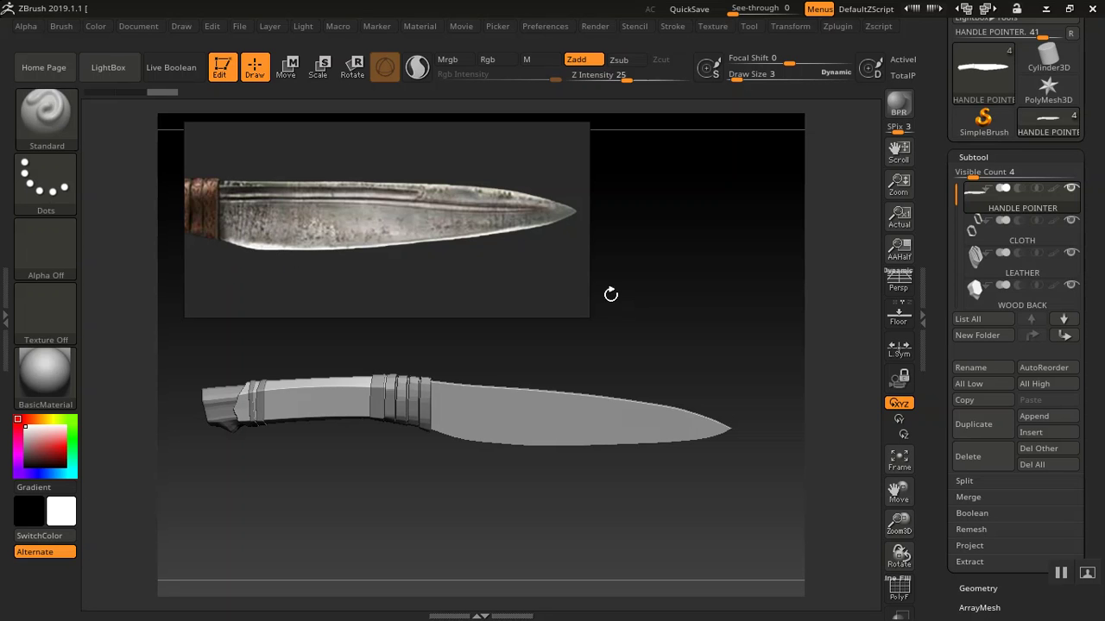
pyautogui.moveTo(673, 324)
pyautogui.mouseDown()
pyautogui.moveTo(679, 336)
pyautogui.moveTo(659, 331)
pyautogui.mouseUp()
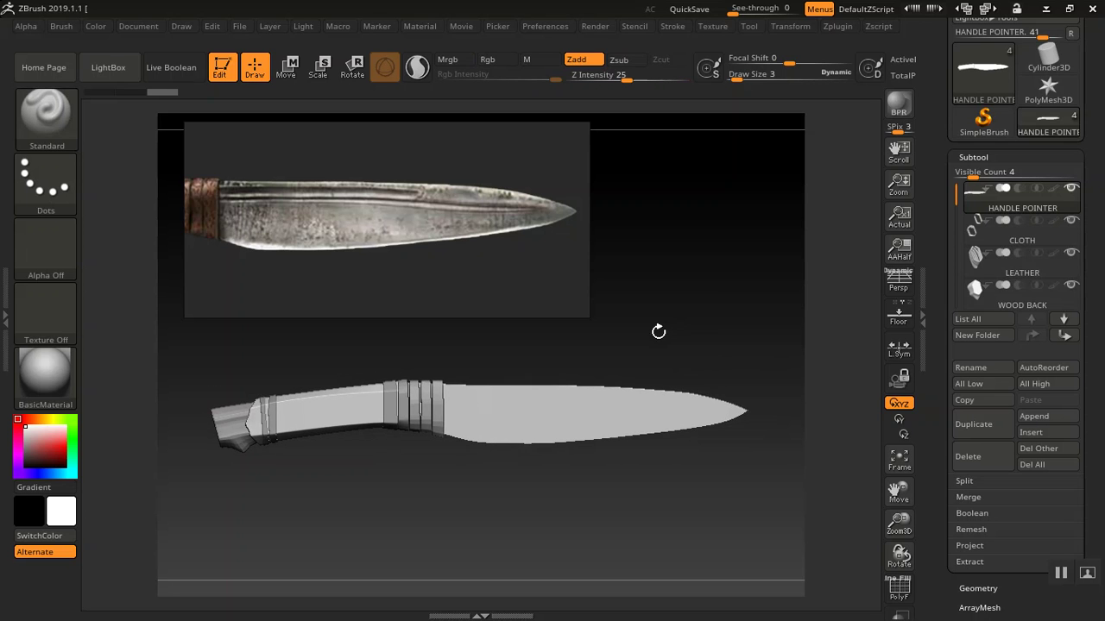
# Try BasicMaterial2 on the knife and switch the material back to BasicMaterial.
pyautogui.click(43, 386)
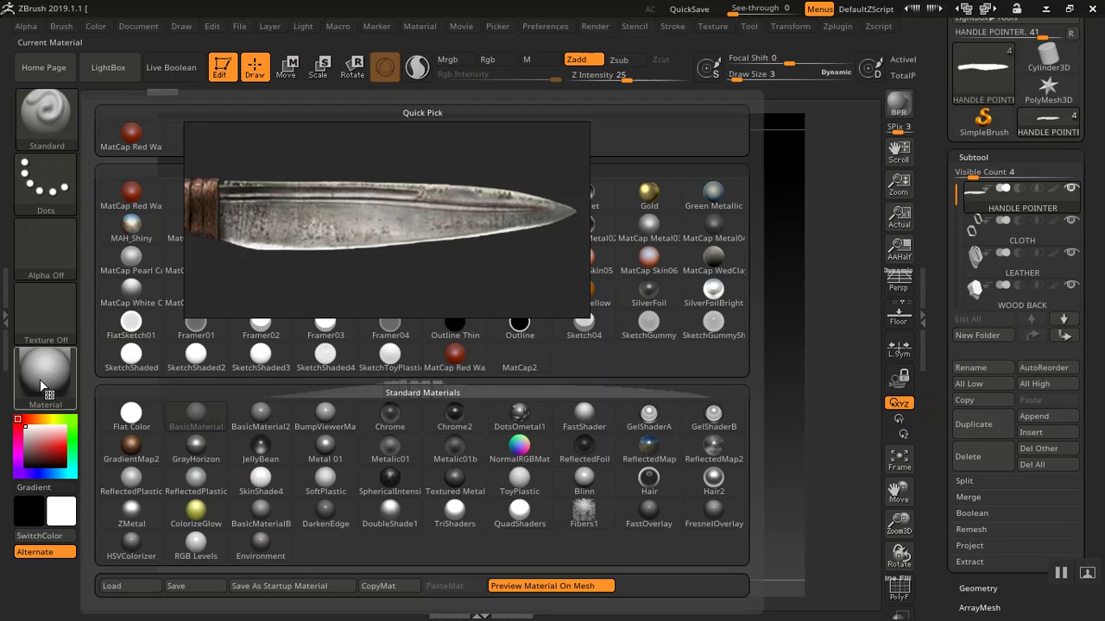
pyautogui.click(261, 417)
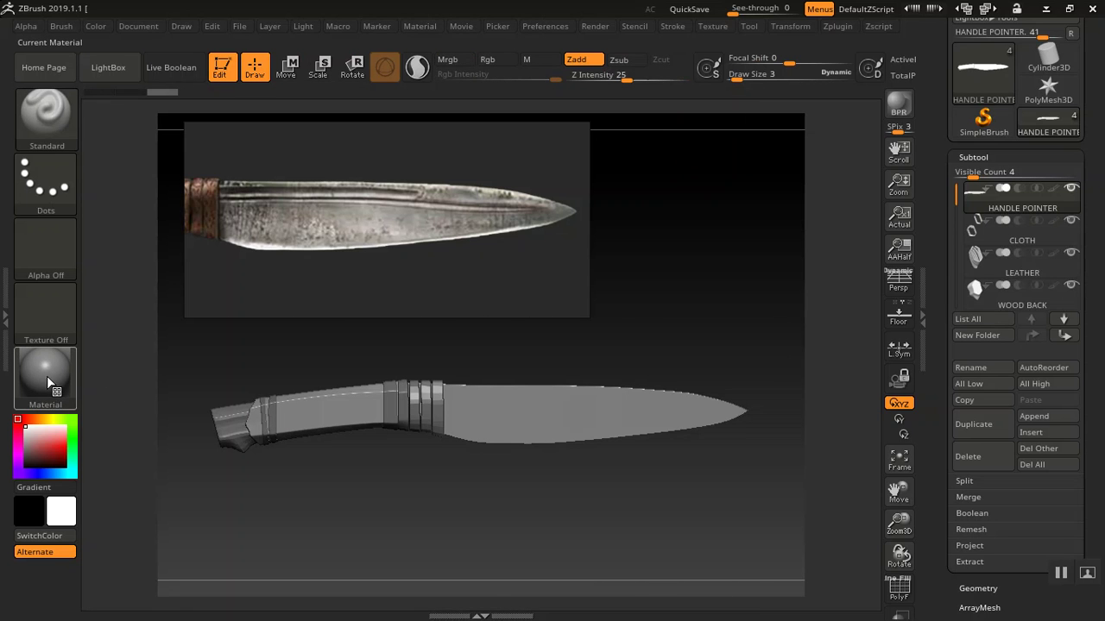
pyautogui.click(49, 381)
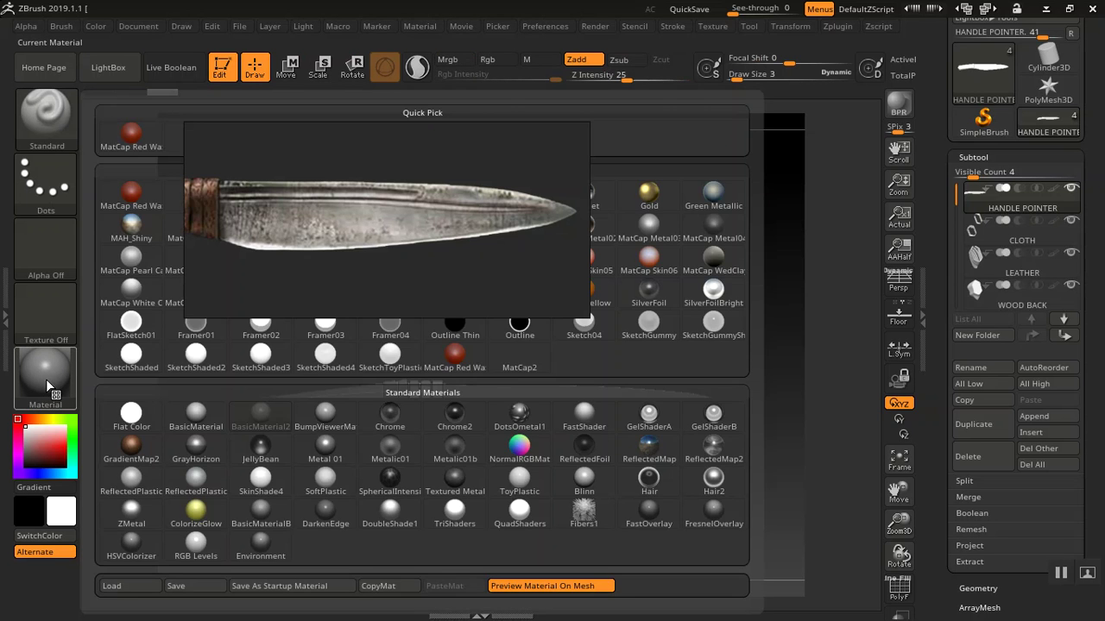
pyautogui.click(195, 420)
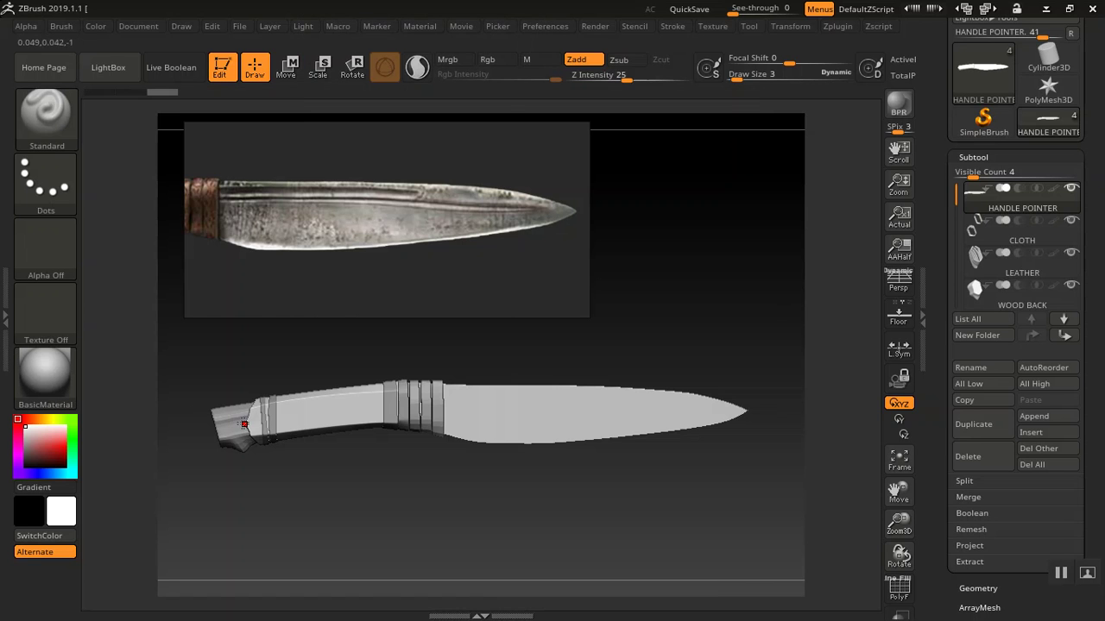